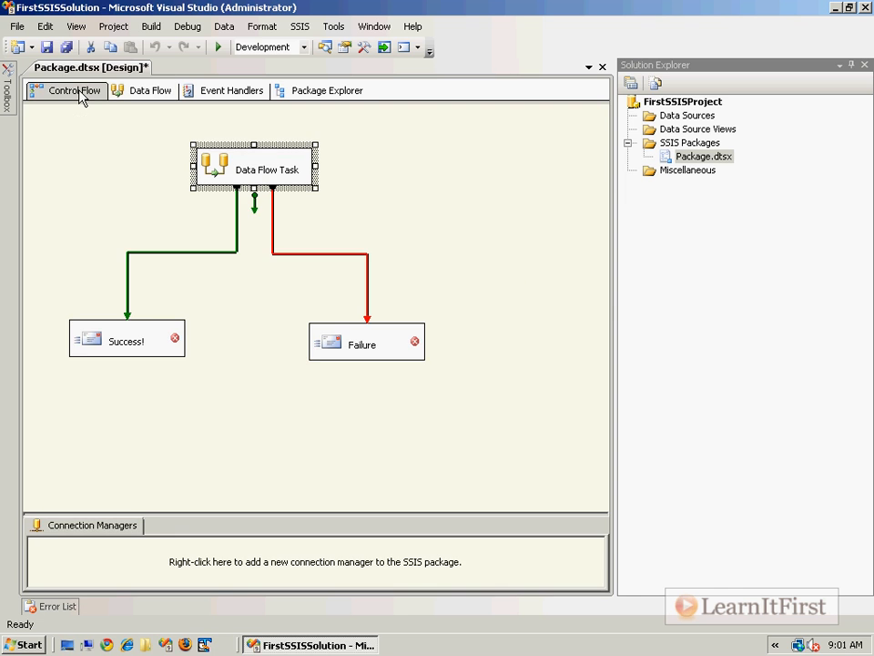
Step: Inspect the existing Data Flow Task's data flow, then return to the Control Flow diagram
{"action": "left_click", "coordinate": [118, 94]}
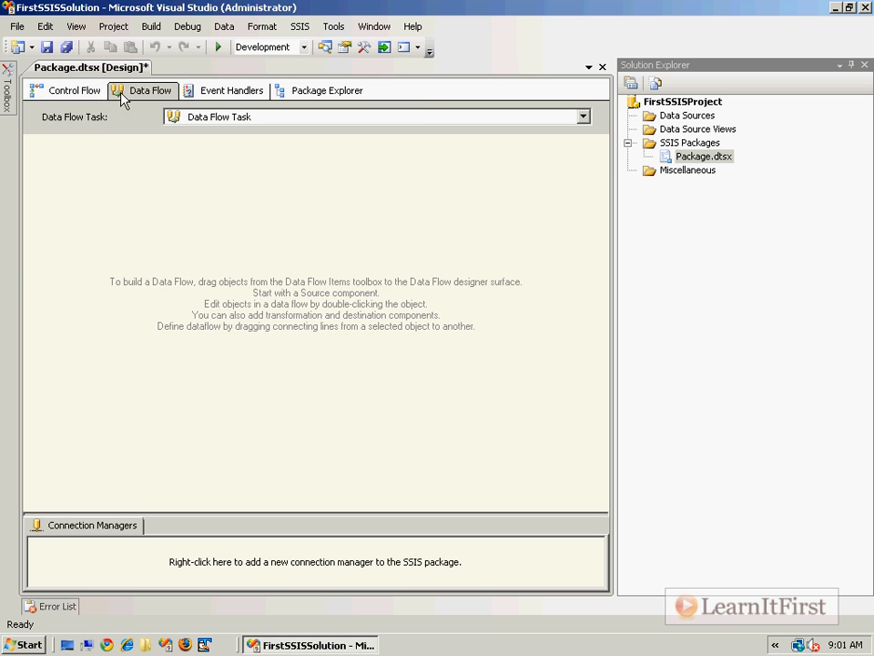
{"action": "left_click", "coordinate": [91, 95]}
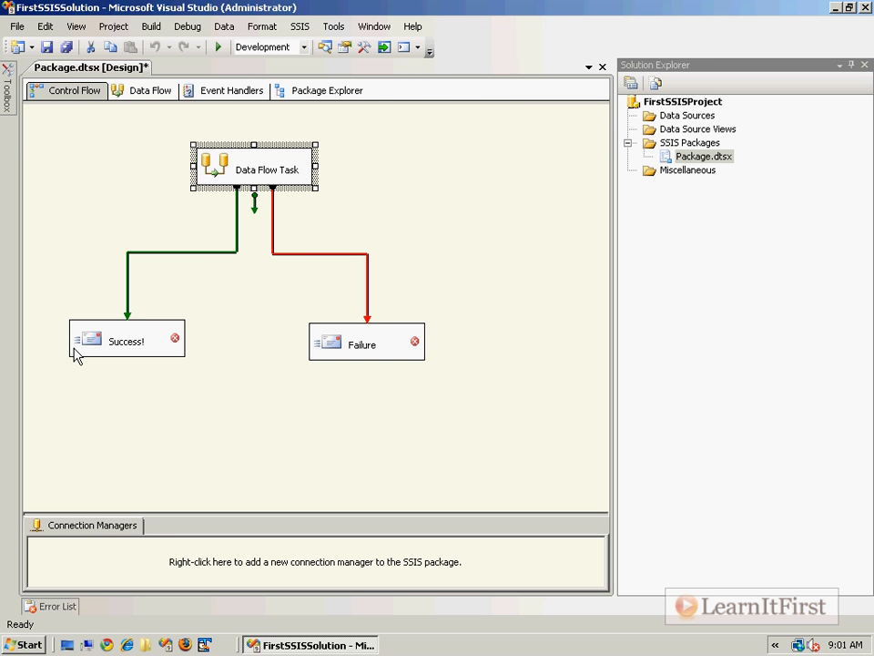
{"action": "left_click", "coordinate": [151, 404]}
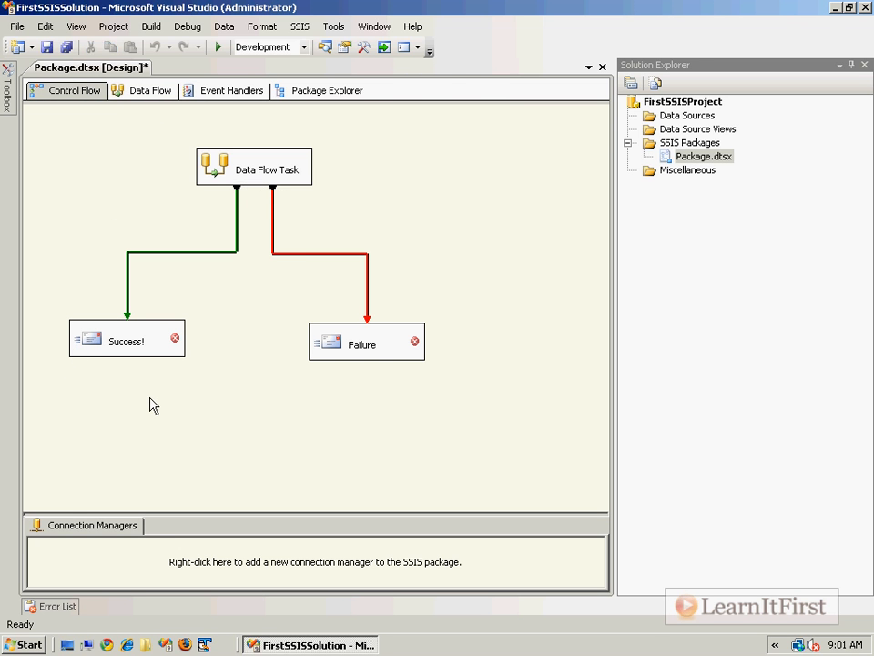
{"action": "left_click", "coordinate": [246, 184]}
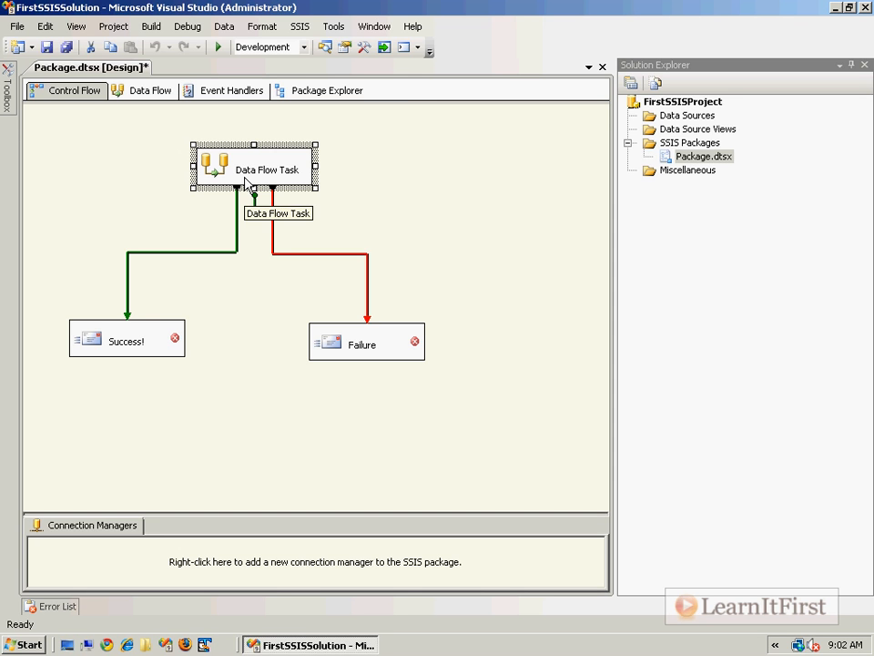
{"action": "double_click", "coordinate": [223, 173]}
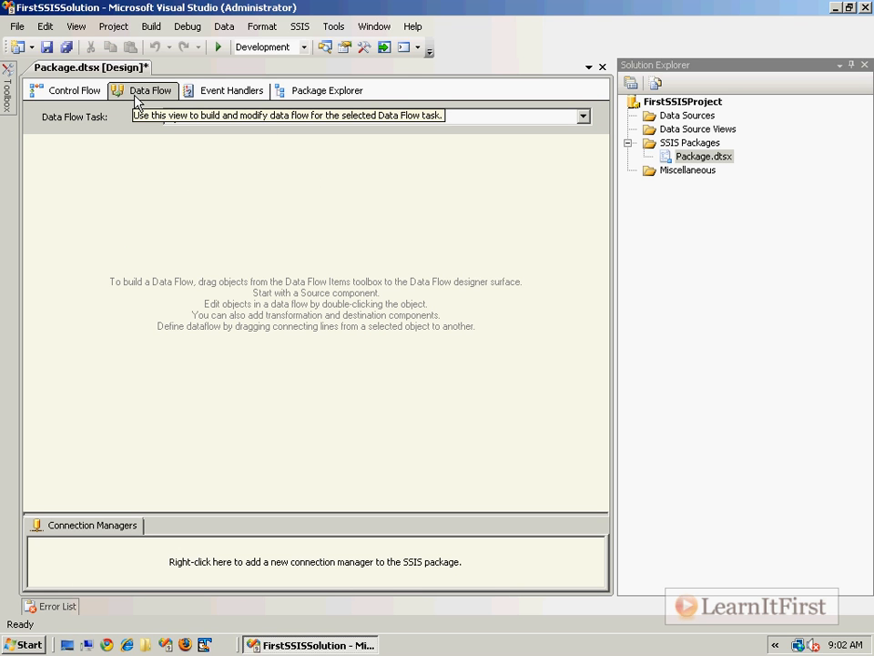
{"action": "left_click", "coordinate": [182, 117]}
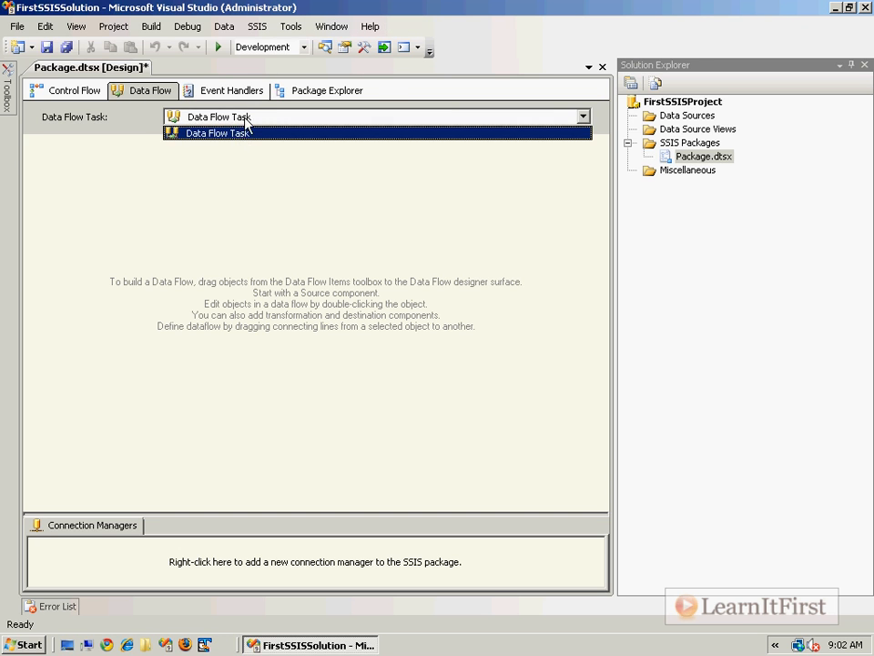
{"action": "left_click", "coordinate": [245, 133]}
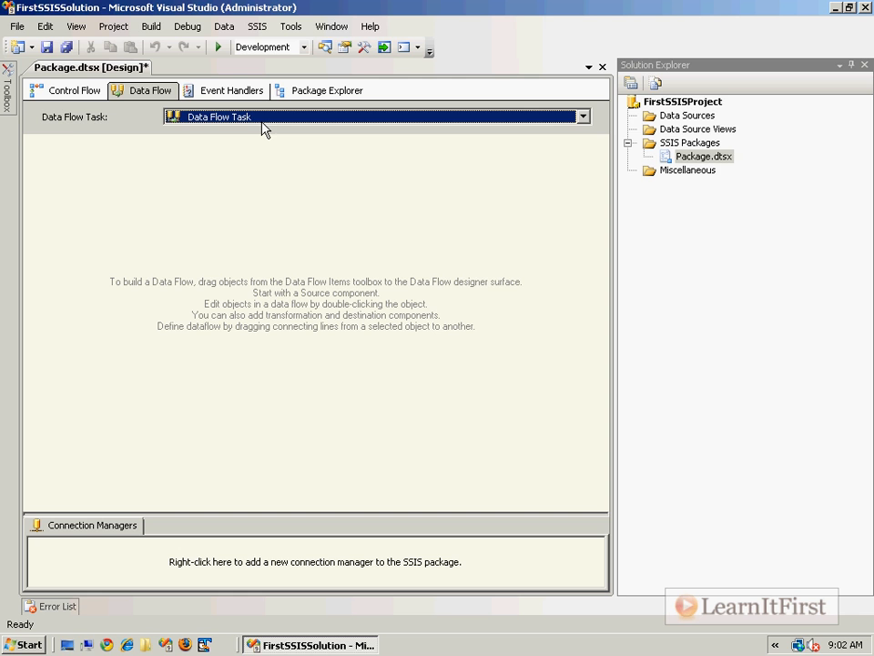
{"action": "left_click", "coordinate": [68, 91]}
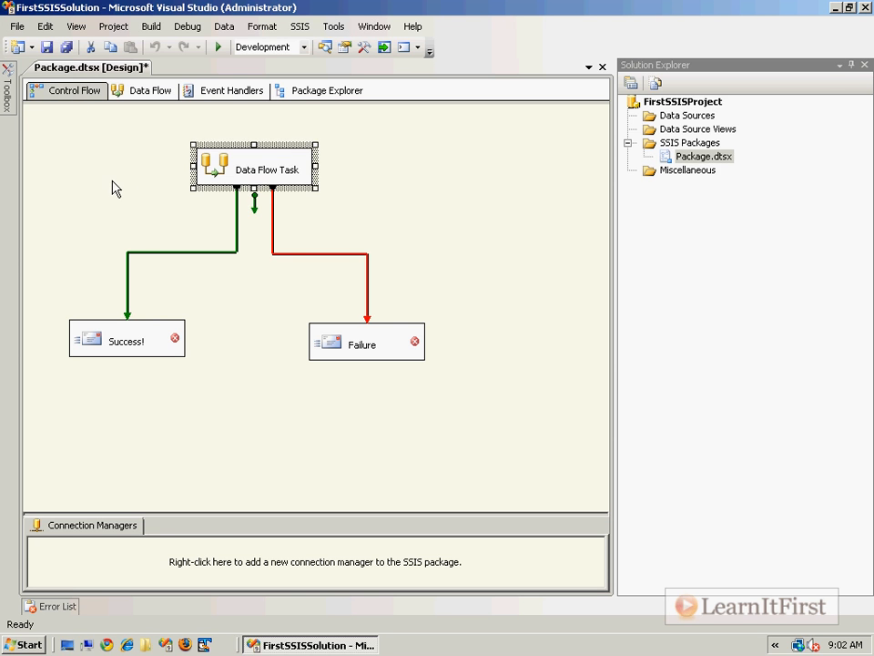
Step: Dock the Toolbox, add two Data Flow Tasks beside the original, and rearrange the tasks
{"action": "left_click", "coordinate": [8, 92]}
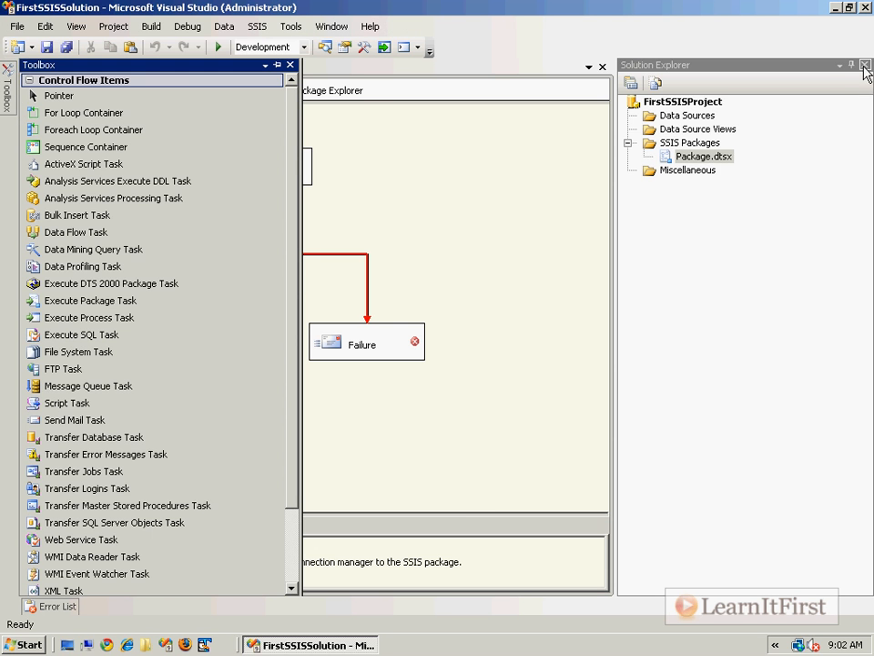
{"action": "left_click", "coordinate": [852, 66]}
{"action": "mouse_move", "coordinate": [9, 100]}
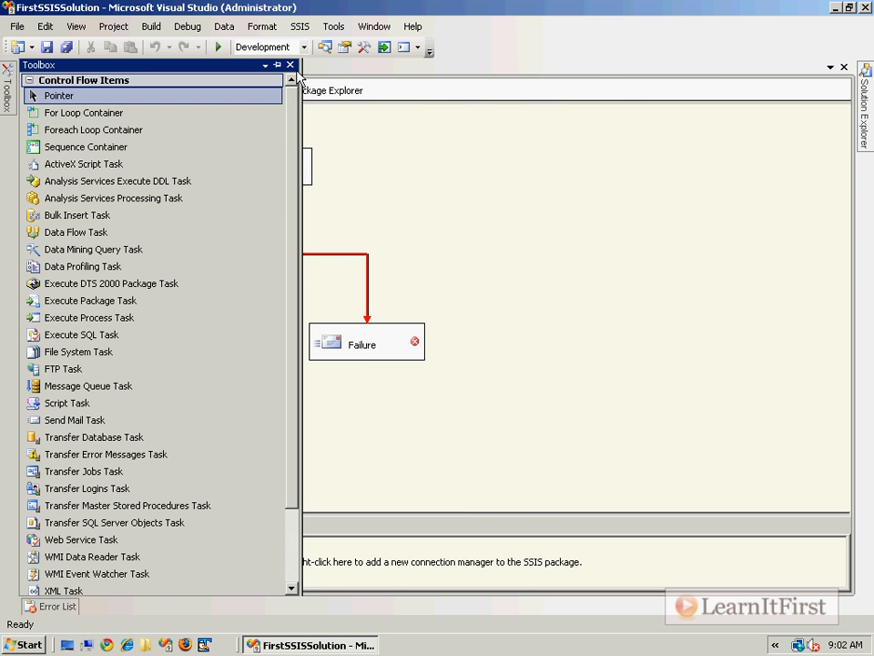
{"action": "left_click", "coordinate": [278, 64]}
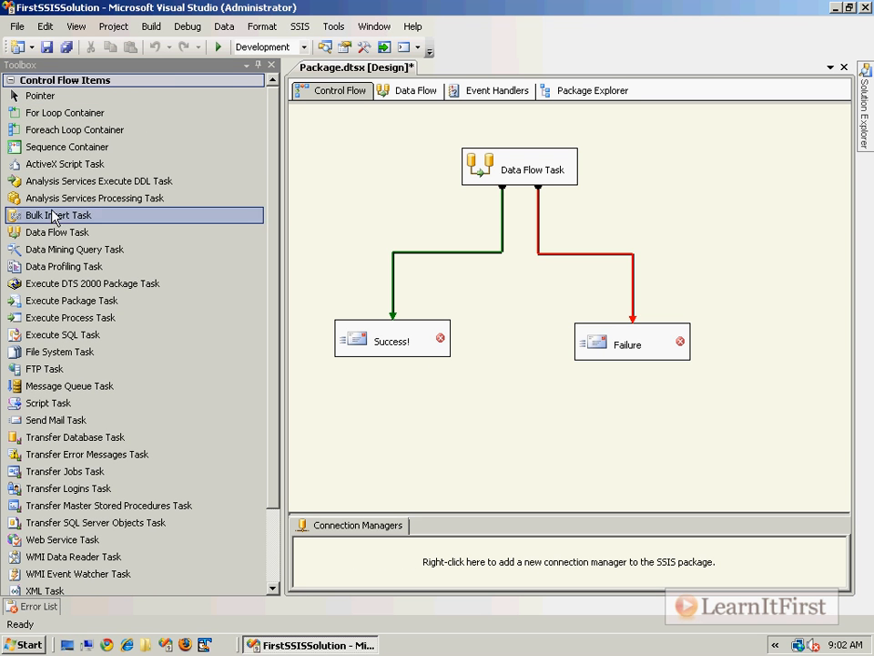
{"action": "left_click_drag", "start_coordinate": [39, 232], "coordinate": [401, 180]}
{"action": "left_click_drag", "start_coordinate": [367, 145], "coordinate": [367, 145]}
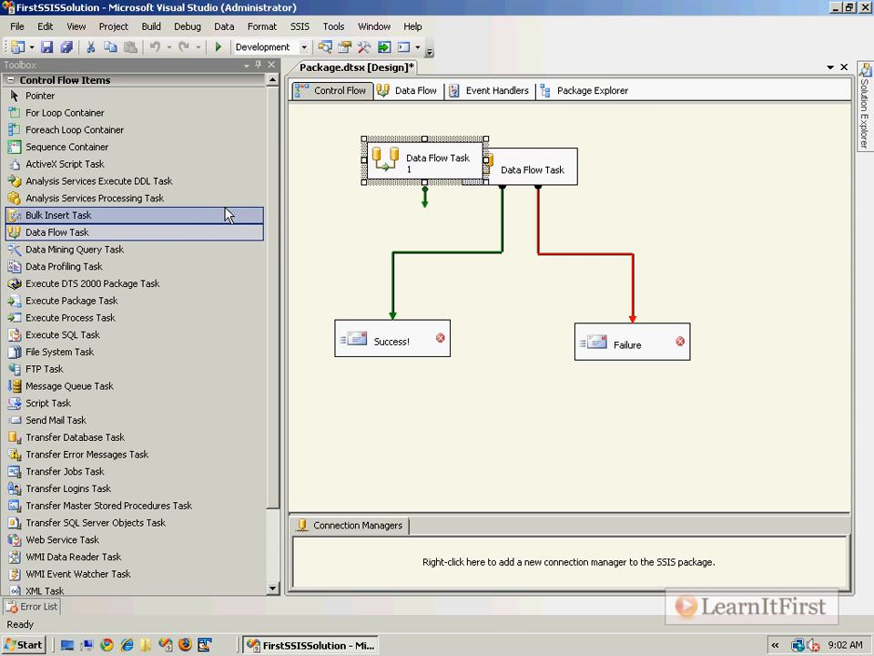
{"action": "left_click_drag", "start_coordinate": [133, 232], "coordinate": [691, 136]}
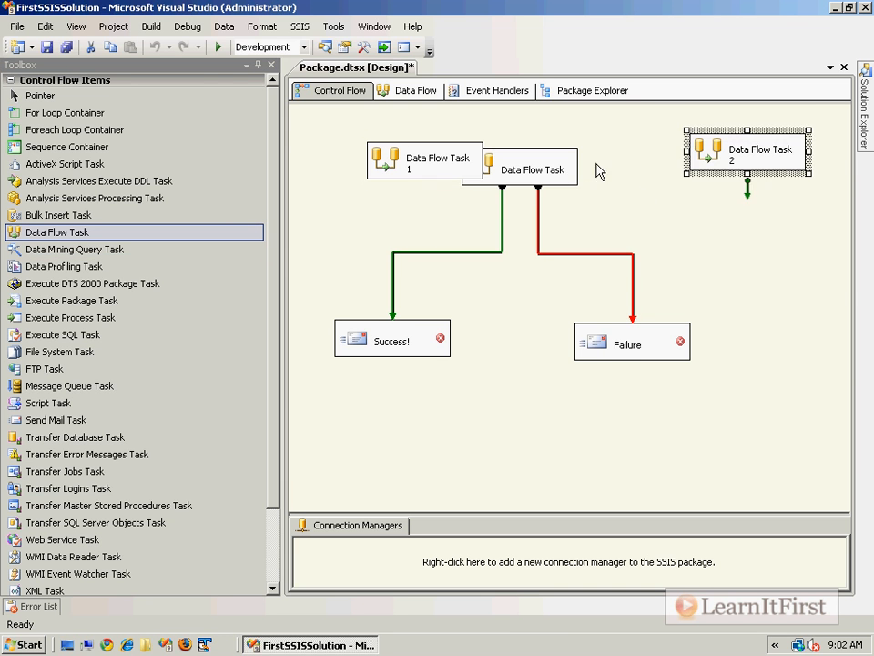
{"action": "left_click_drag", "start_coordinate": [561, 169], "coordinate": [617, 169]}
{"action": "left_click_drag", "start_coordinate": [611, 357], "coordinate": [685, 358]}
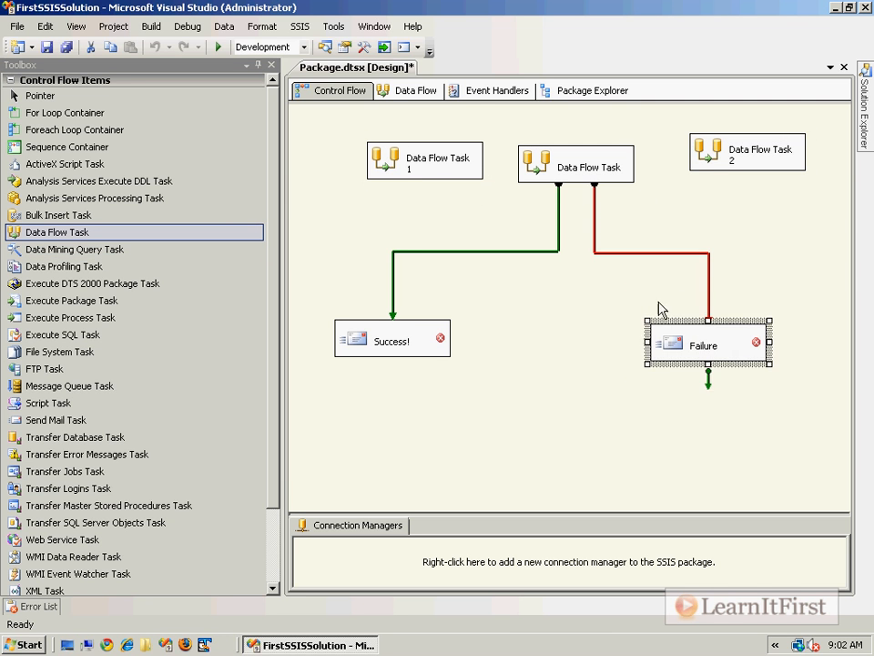
Step: Rename the three tasks Load Oracle, Load SQL Server and Load Excel
{"action": "left_click", "coordinate": [426, 159]}
{"action": "left_click", "coordinate": [428, 160]}
{"action": "type", "text": "Load O"}
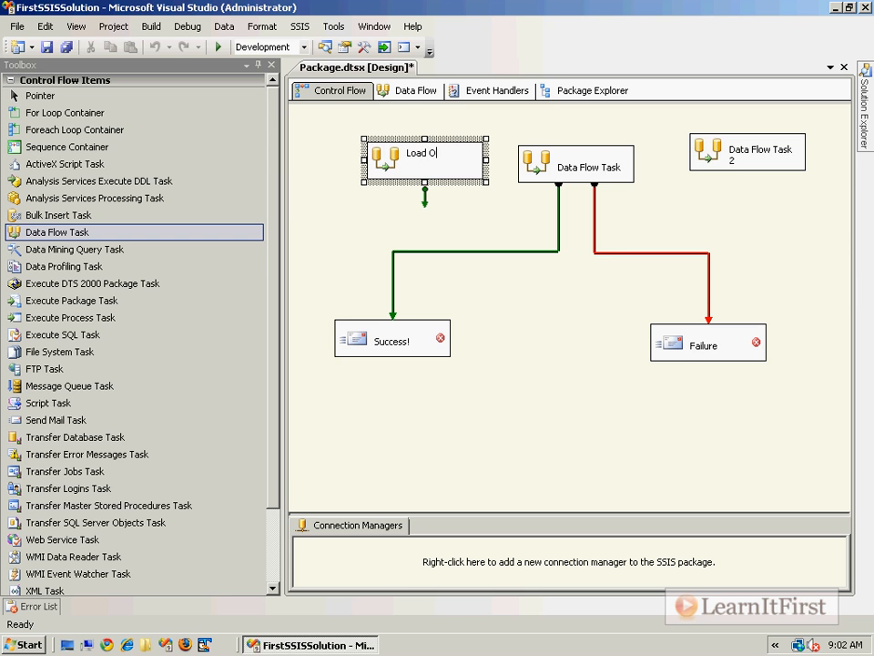
{"action": "key", "text": "Return"}
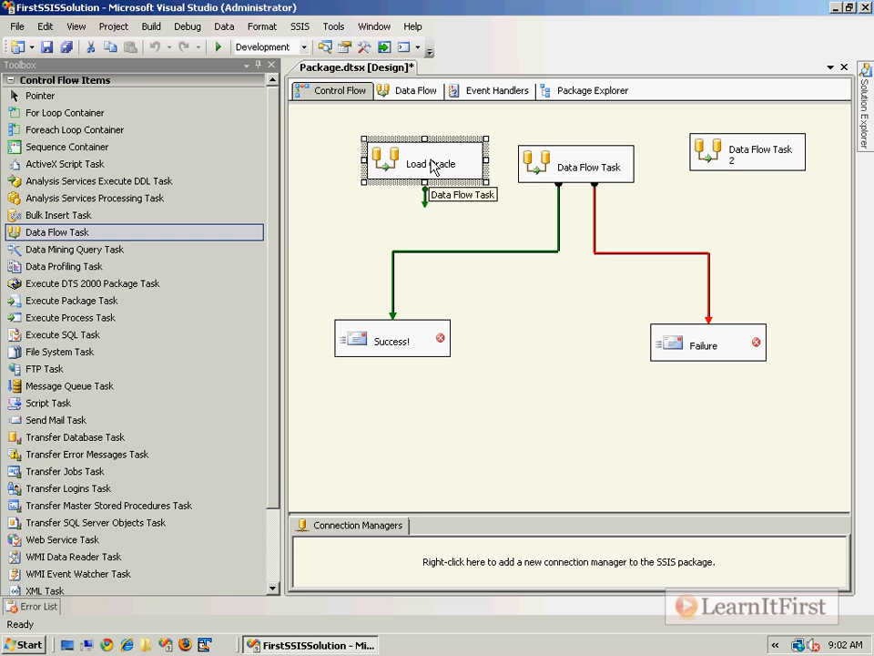
{"action": "left_click", "coordinate": [569, 169]}
{"action": "left_click", "coordinate": [578, 167]}
{"action": "type", "text": "Load SQL Server"}
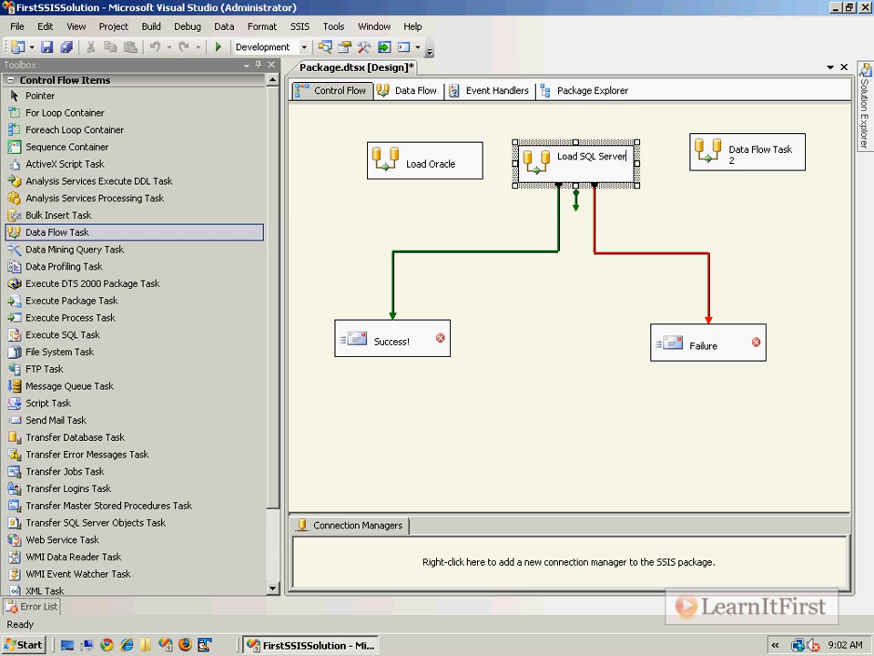
{"action": "key", "text": "Return"}
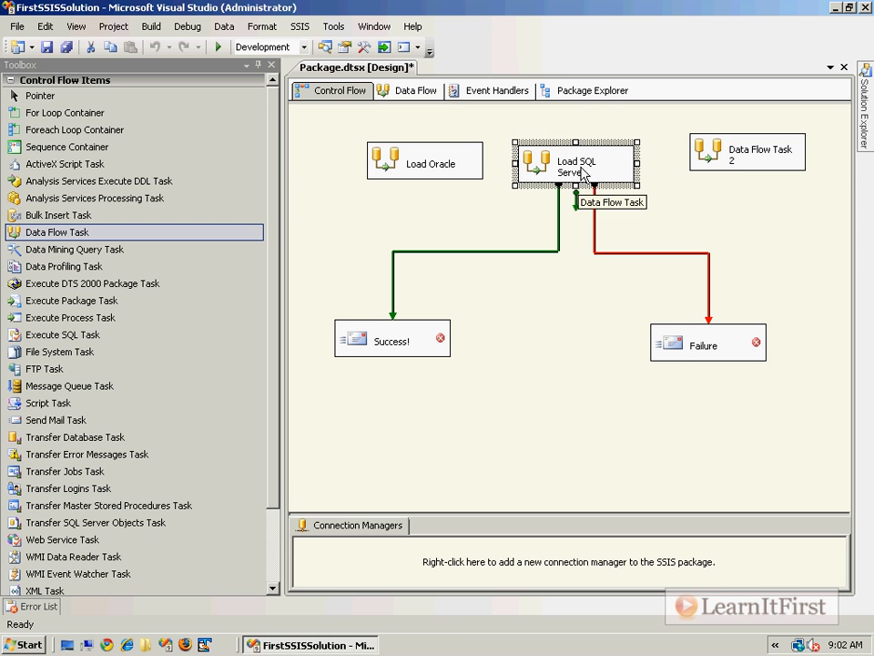
{"action": "left_click", "coordinate": [754, 159]}
{"action": "left_click", "coordinate": [749, 152]}
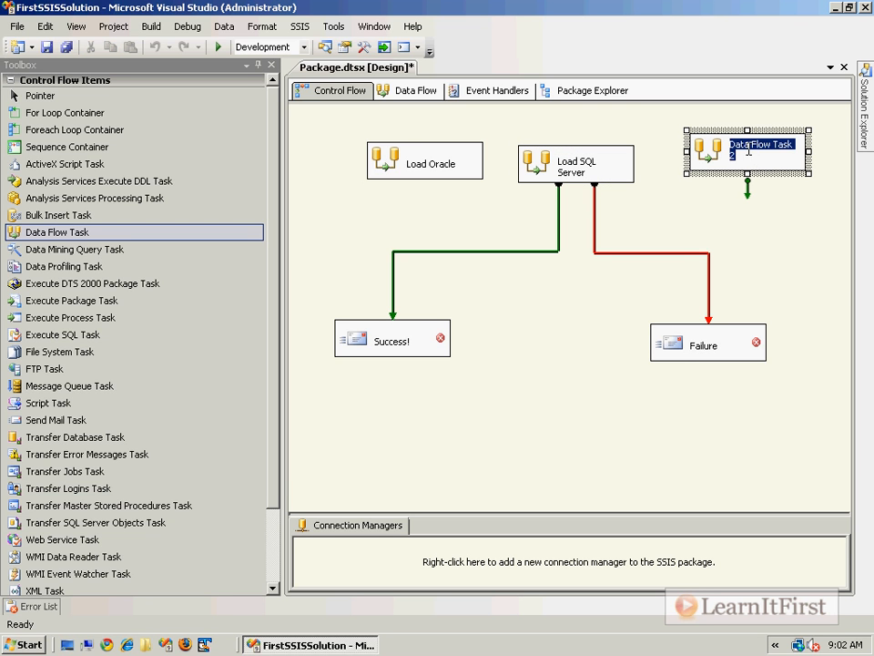
{"action": "type", "text": "Load Excel"}
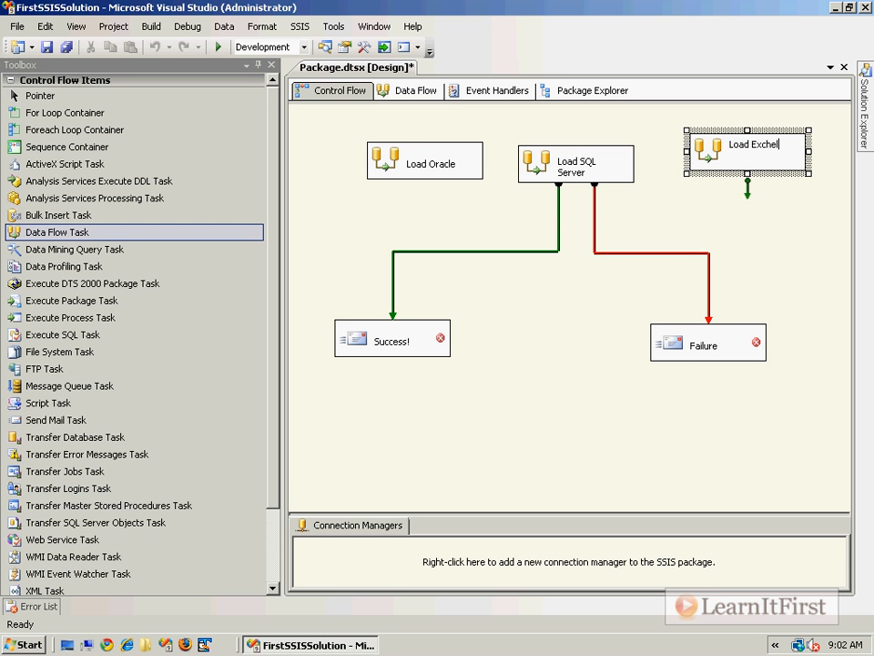
{"action": "key", "text": "Return"}
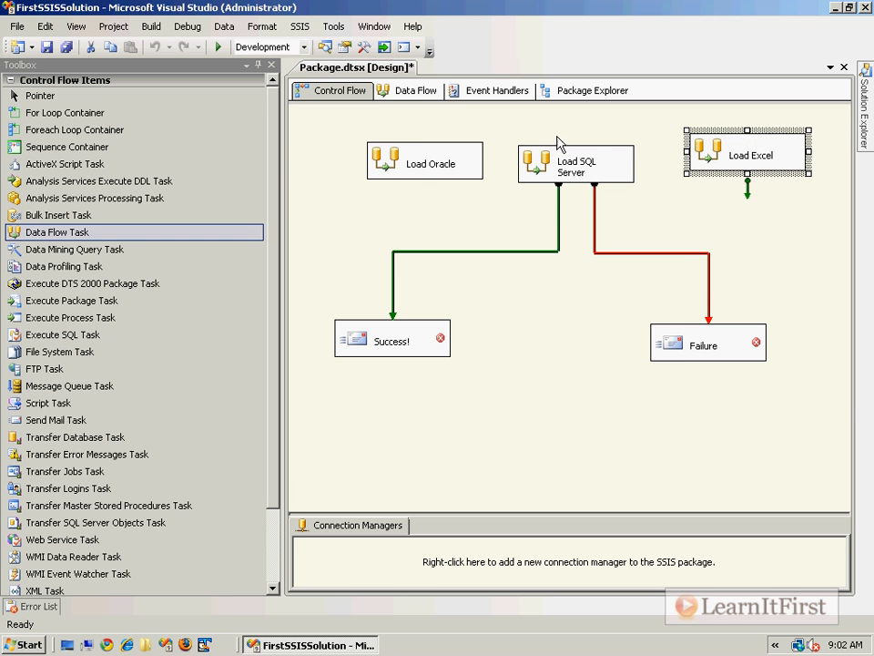
Step: Connect Load Oracle to Load SQL Server with a precedence arrow, then delete that arrow
{"action": "left_click", "coordinate": [632, 212]}
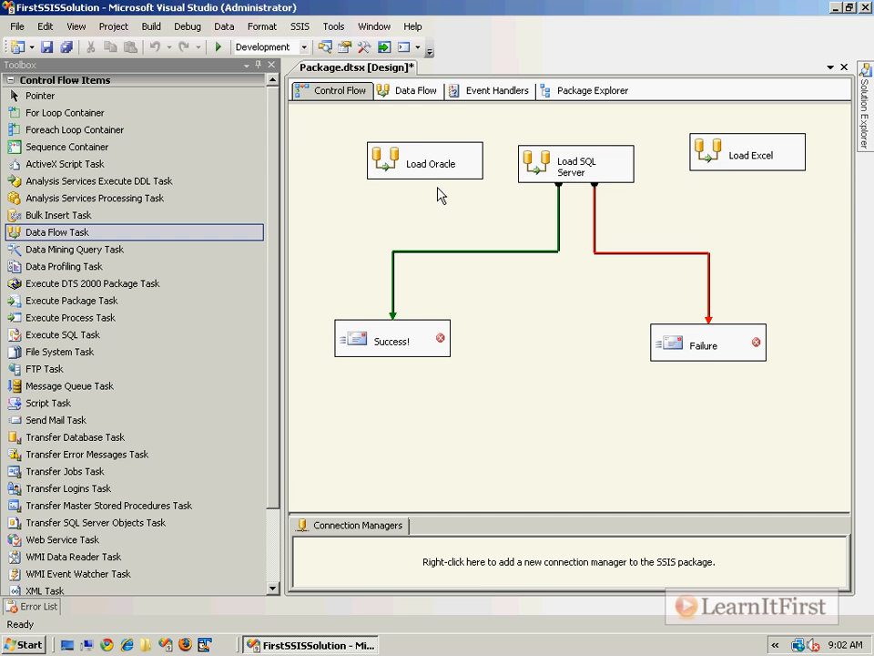
{"action": "left_click", "coordinate": [473, 170]}
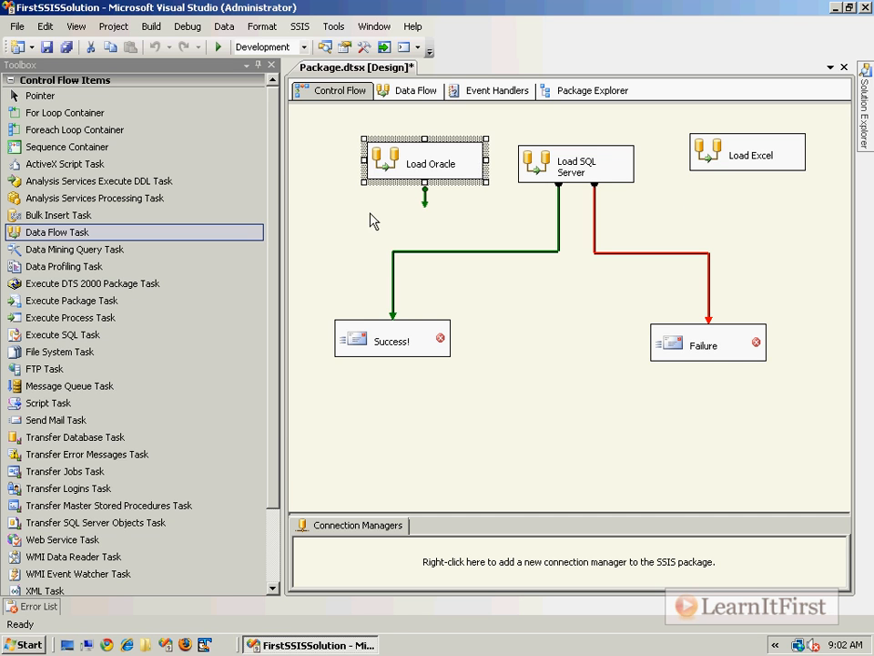
{"action": "left_click_drag", "start_coordinate": [425, 187], "coordinate": [538, 169]}
{"action": "left_click", "coordinate": [626, 173]}
{"action": "left_click", "coordinate": [722, 228]}
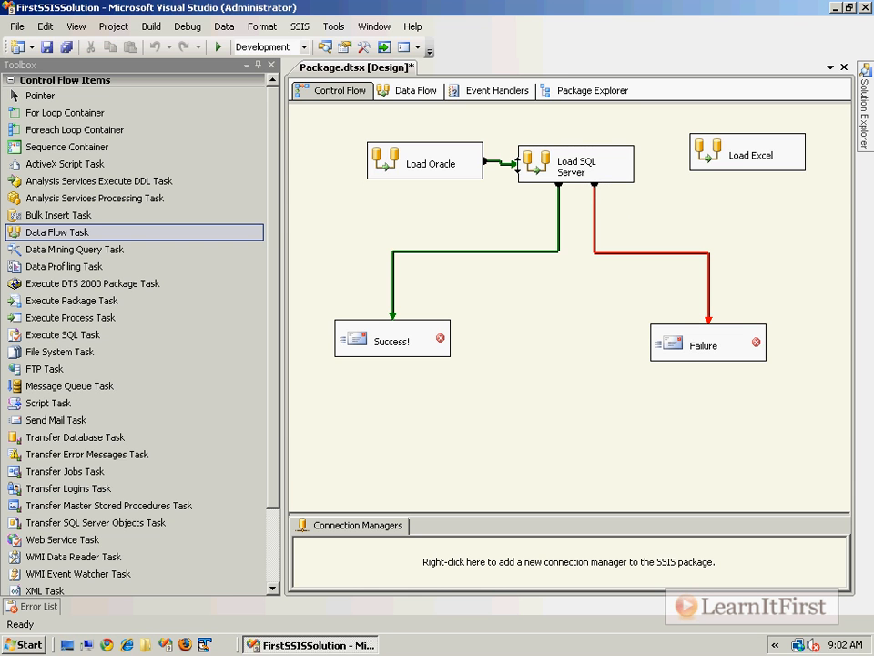
{"action": "right_click", "coordinate": [501, 163]}
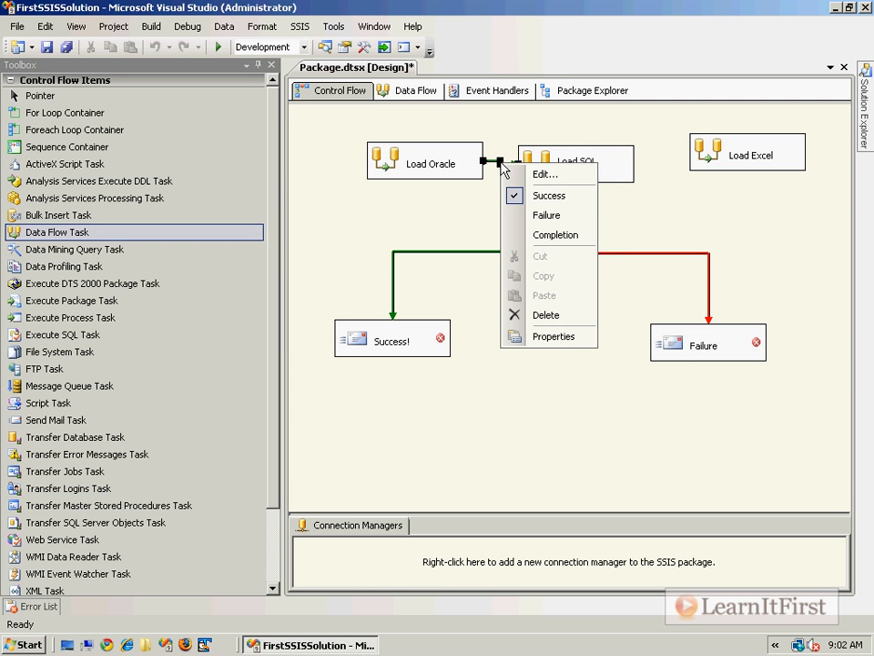
{"action": "left_click", "coordinate": [541, 315]}
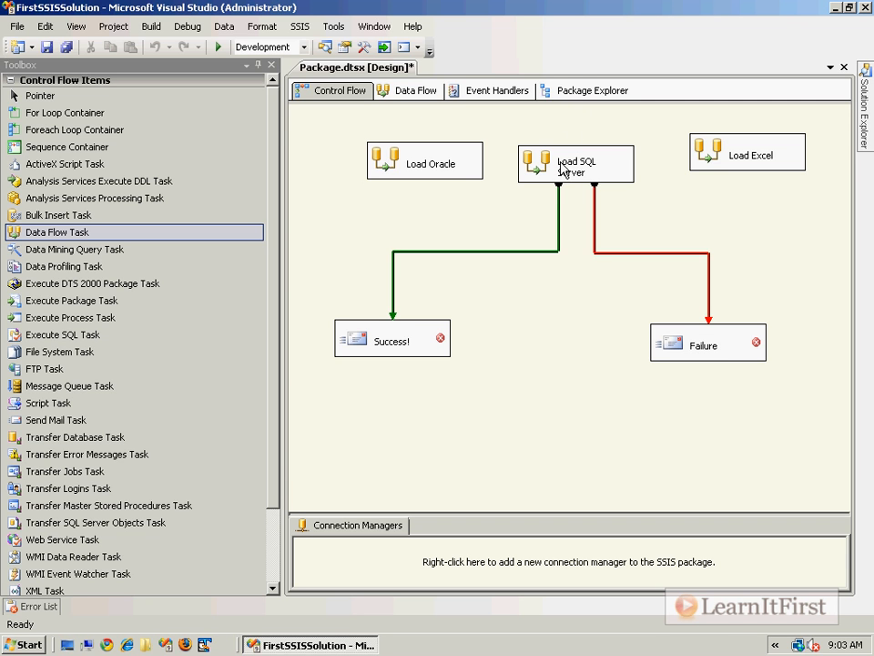
Step: On the Data Flow surface, switch between the Load SQL Server, Load Oracle and Load Excel data flows
{"action": "left_click", "coordinate": [420, 93]}
{"action": "left_click", "coordinate": [596, 117]}
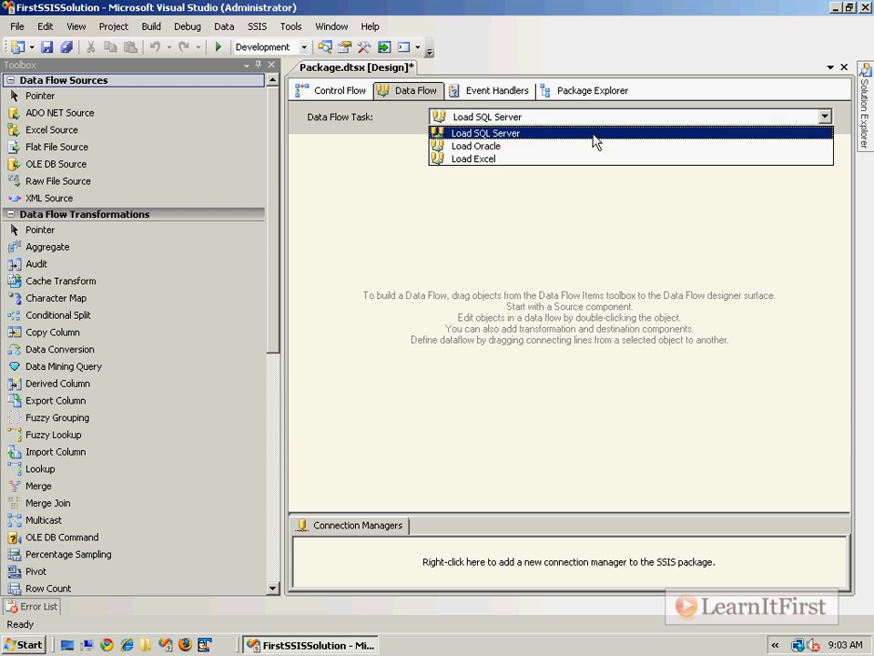
{"action": "left_click", "coordinate": [560, 135]}
{"action": "left_click", "coordinate": [528, 120]}
{"action": "left_click", "coordinate": [531, 146]}
{"action": "left_click", "coordinate": [530, 120]}
{"action": "left_click", "coordinate": [513, 159]}
{"action": "left_click", "coordinate": [533, 113]}
{"action": "left_click", "coordinate": [514, 133]}
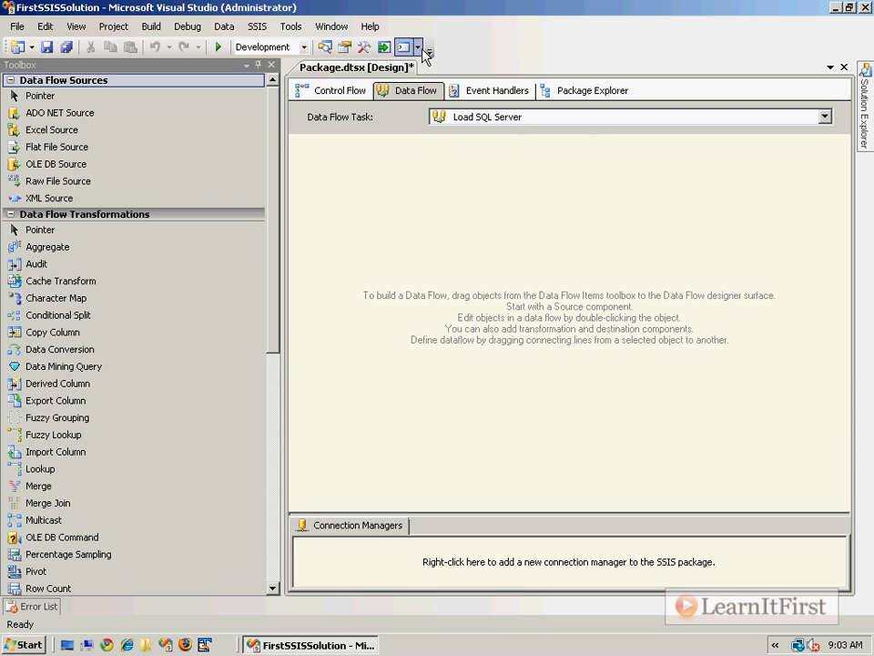
Step: From Control Flow, open Load Oracle's and Load Excel's data flows, ending on Load SQL Server's empty one
{"action": "left_click", "coordinate": [337, 92]}
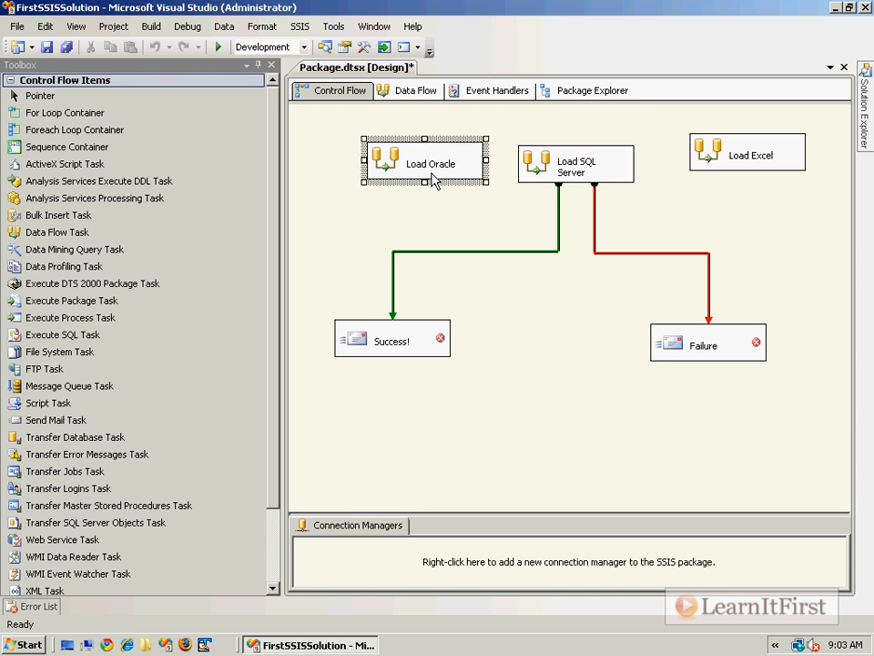
{"action": "double_click", "coordinate": [434, 180]}
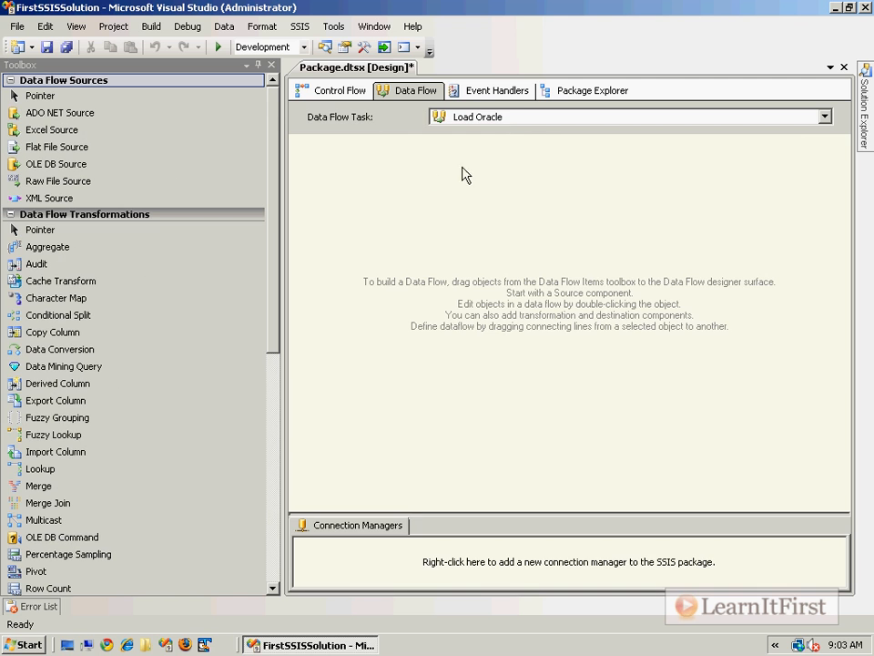
{"action": "left_click", "coordinate": [486, 123]}
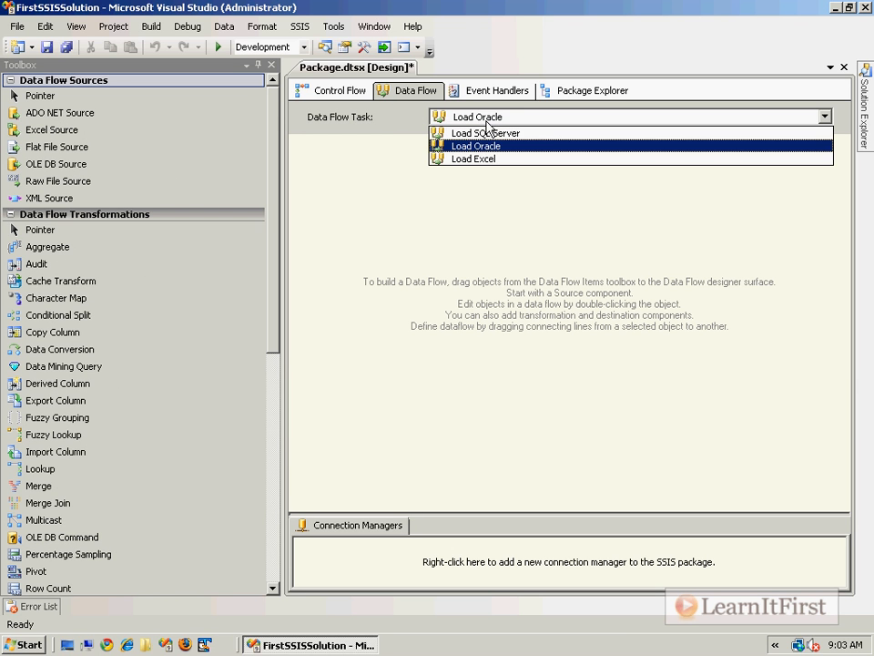
{"action": "left_click", "coordinate": [544, 145]}
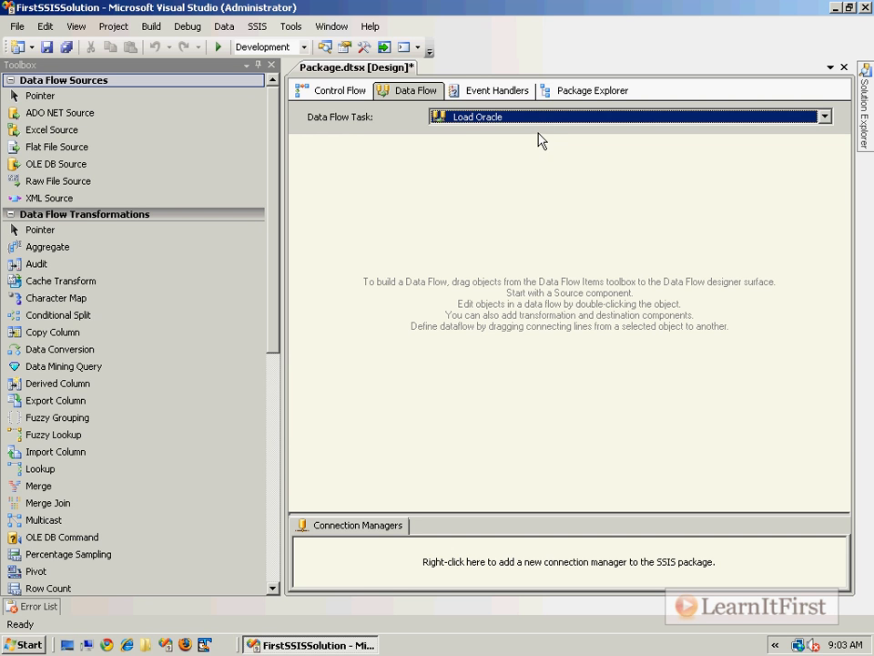
{"action": "left_click", "coordinate": [340, 92]}
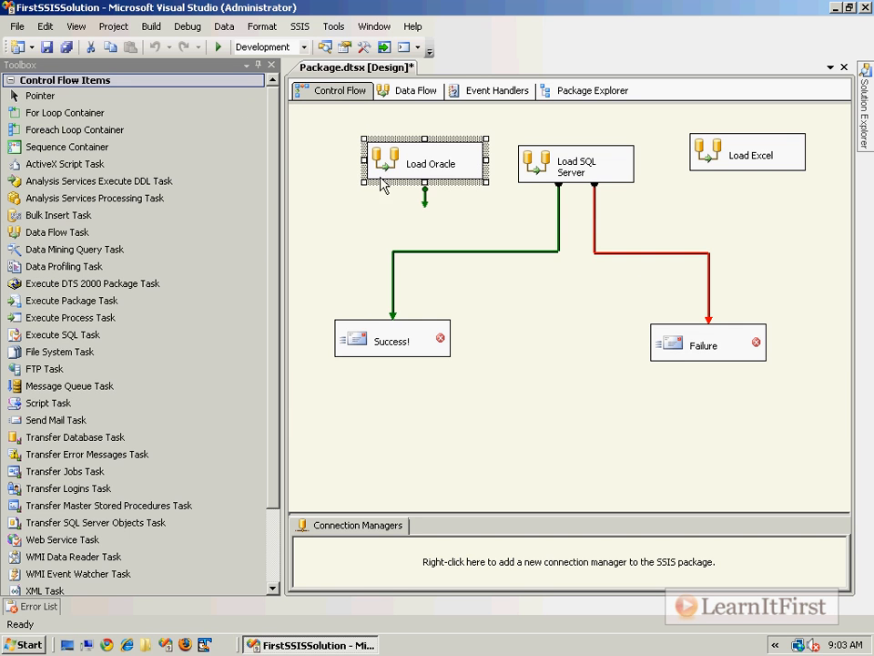
{"action": "left_click", "coordinate": [498, 220]}
{"action": "double_click", "coordinate": [760, 155]}
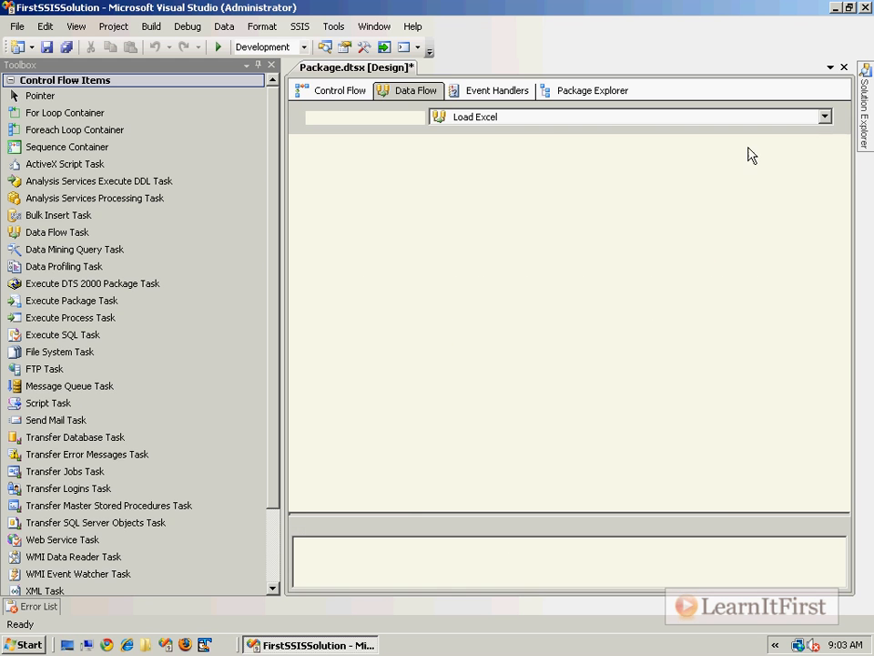
{"action": "left_click", "coordinate": [314, 91]}
{"action": "double_click", "coordinate": [531, 165]}
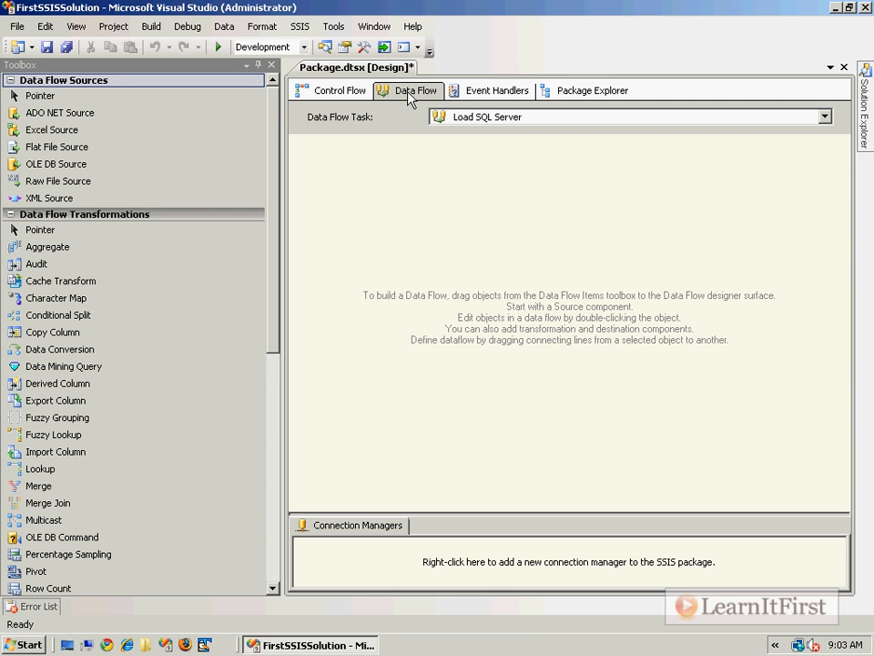
Step: Delete the Load Oracle and Load Excel tasks, confirming each deletion with Yes
{"action": "left_click", "coordinate": [337, 92]}
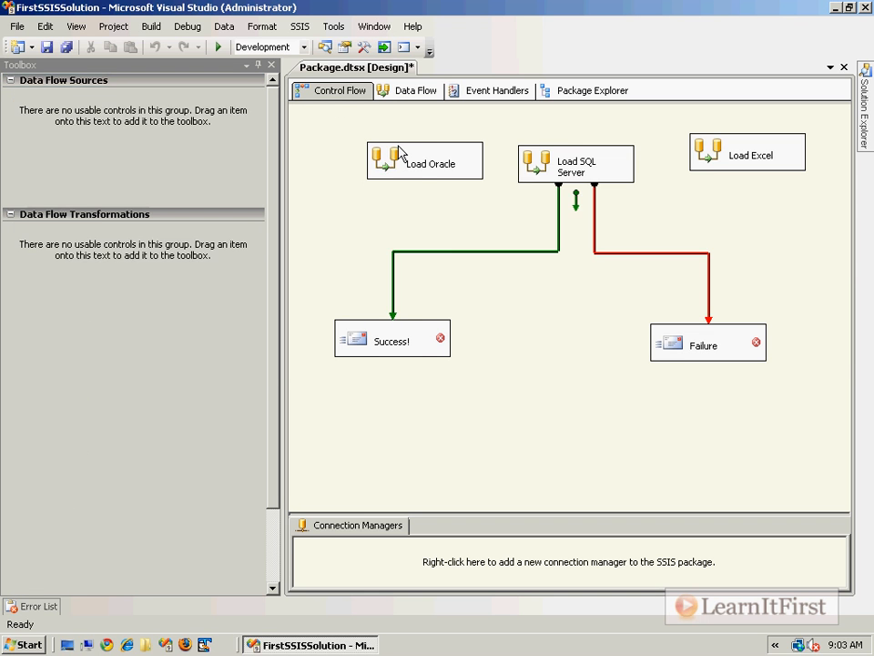
{"action": "left_click", "coordinate": [391, 160]}
{"action": "right_click", "coordinate": [391, 159]}
{"action": "left_click", "coordinate": [460, 386]}
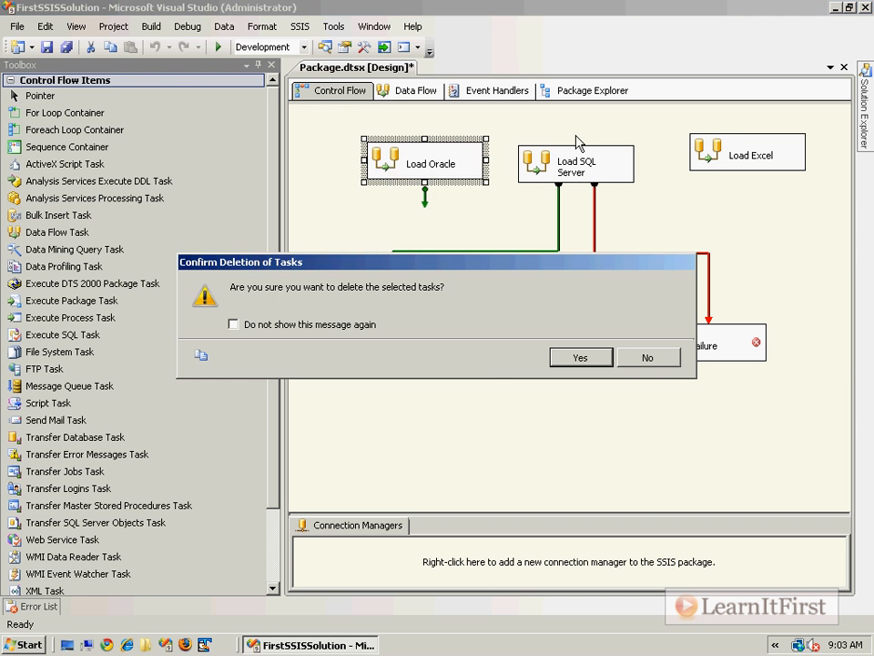
{"action": "left_click", "coordinate": [578, 359]}
{"action": "right_click", "coordinate": [712, 147]}
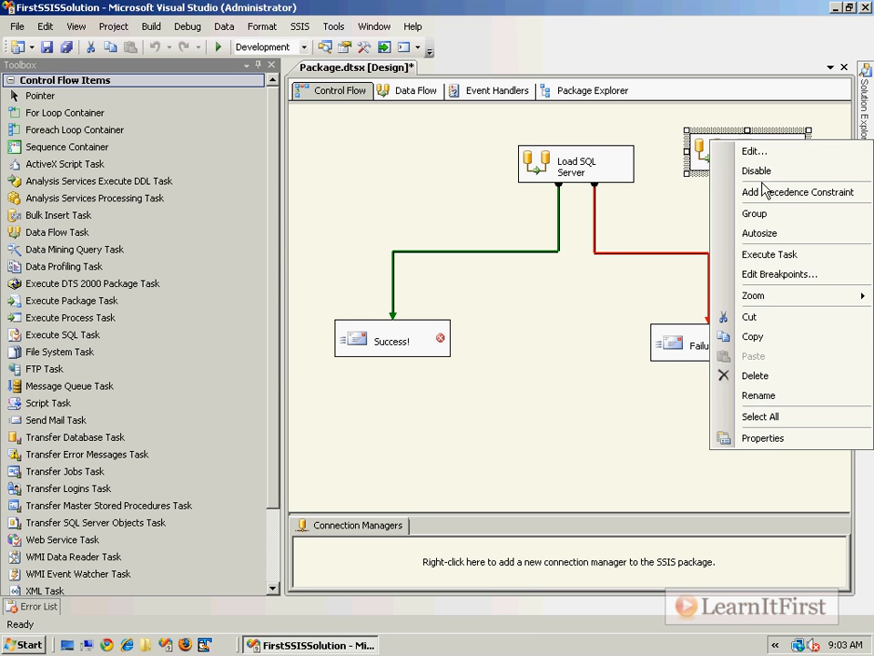
{"action": "left_click", "coordinate": [766, 375]}
{"action": "left_click", "coordinate": [632, 357]}
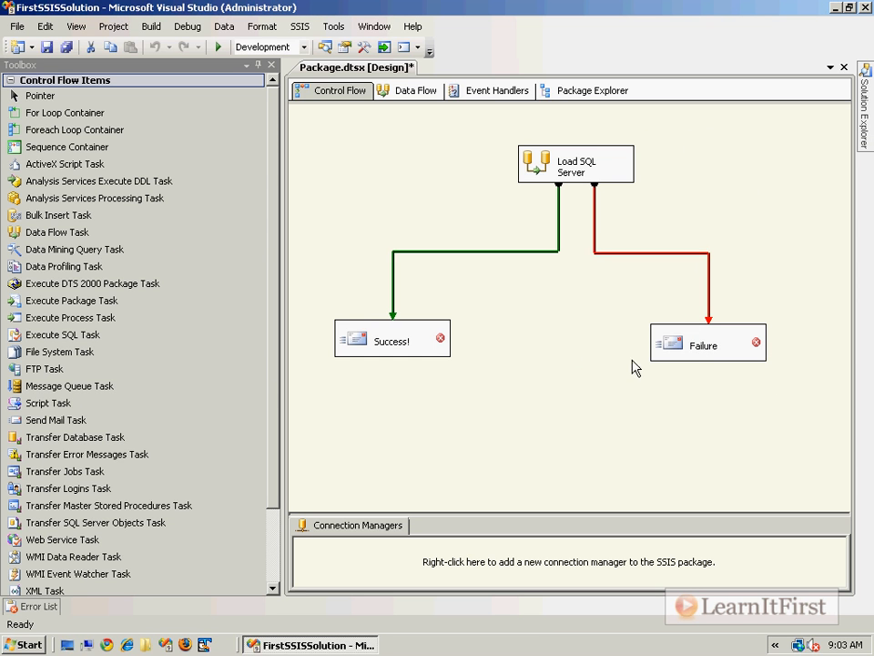
{"action": "left_click_drag", "start_coordinate": [752, 386], "coordinate": [648, 321]}
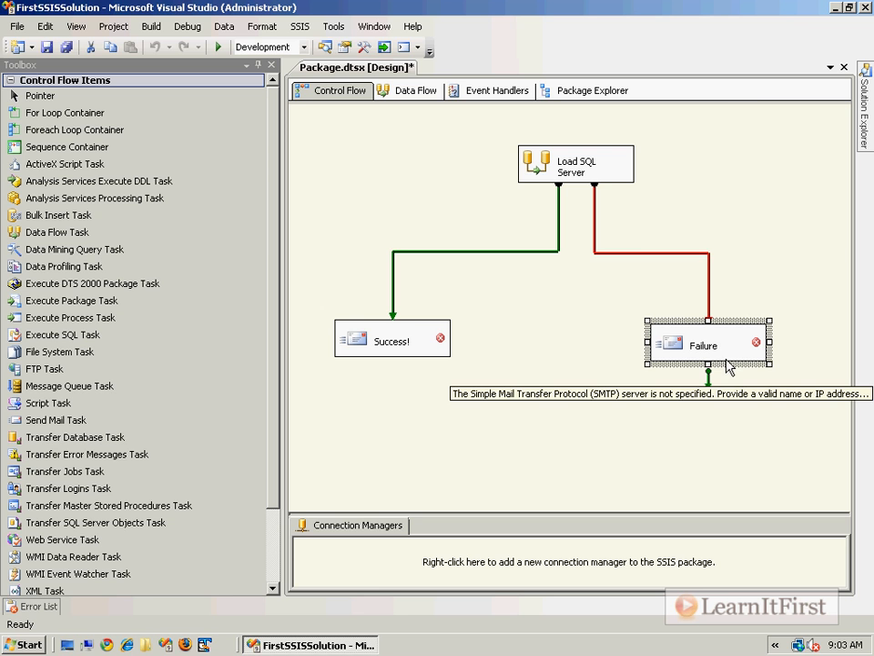
Step: Box-select the Success! and Failure tasks together and delete them, confirming with Yes
{"action": "right_click", "coordinate": [703, 346]}
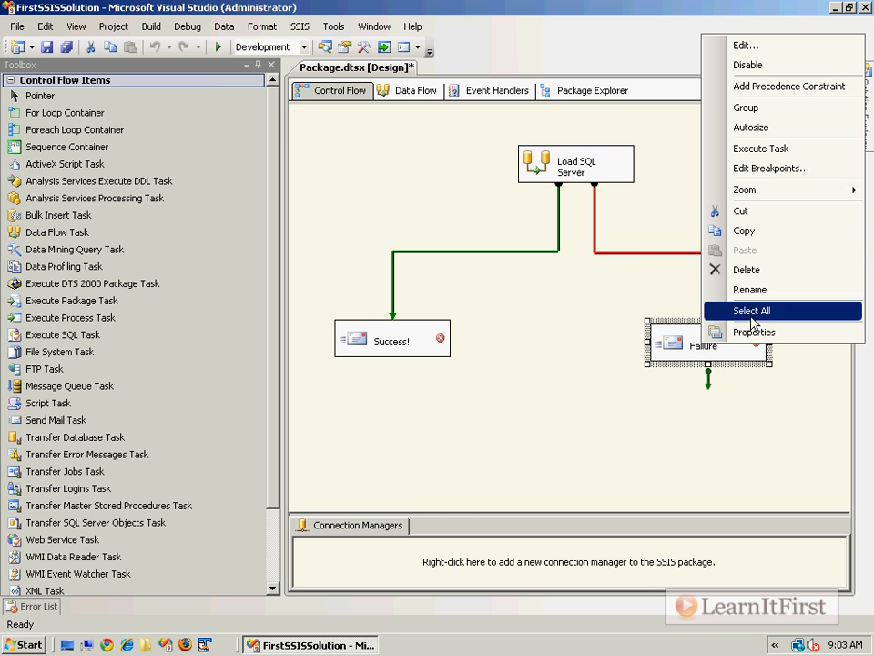
{"action": "left_click", "coordinate": [705, 476]}
{"action": "left_click_drag", "start_coordinate": [801, 419], "coordinate": [309, 299]}
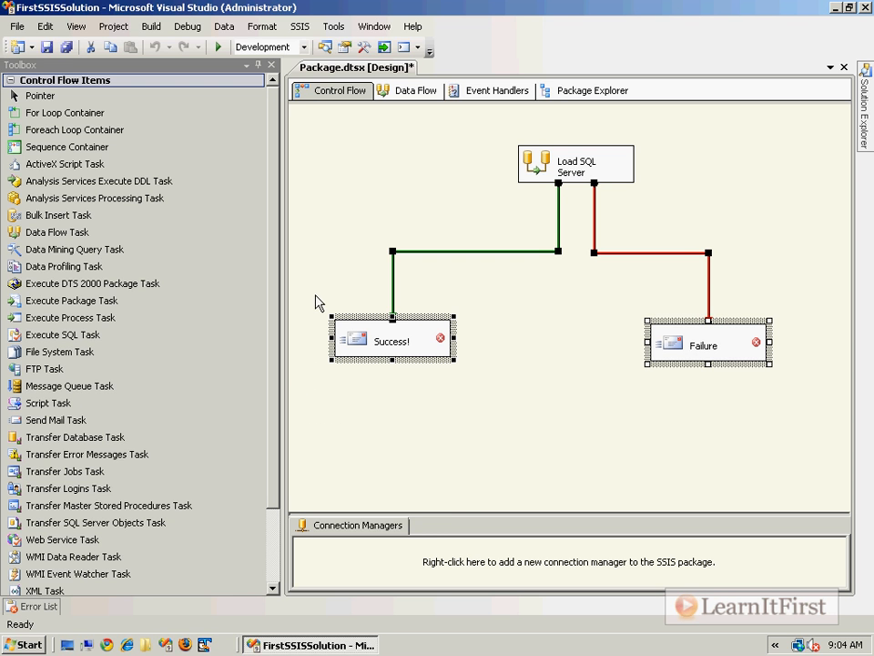
{"action": "right_click", "coordinate": [391, 339]}
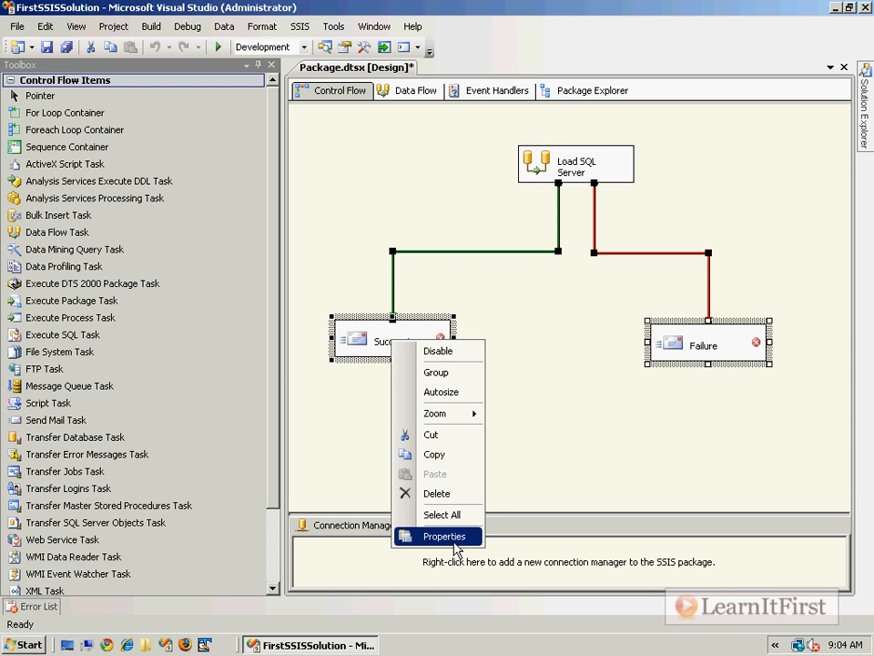
{"action": "left_click", "coordinate": [454, 494]}
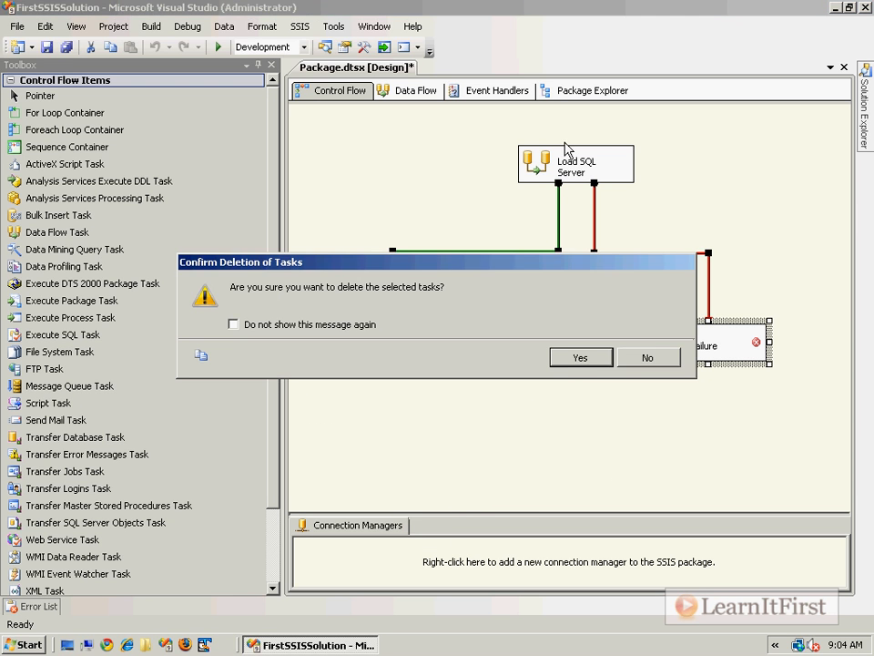
{"action": "left_click", "coordinate": [571, 357]}
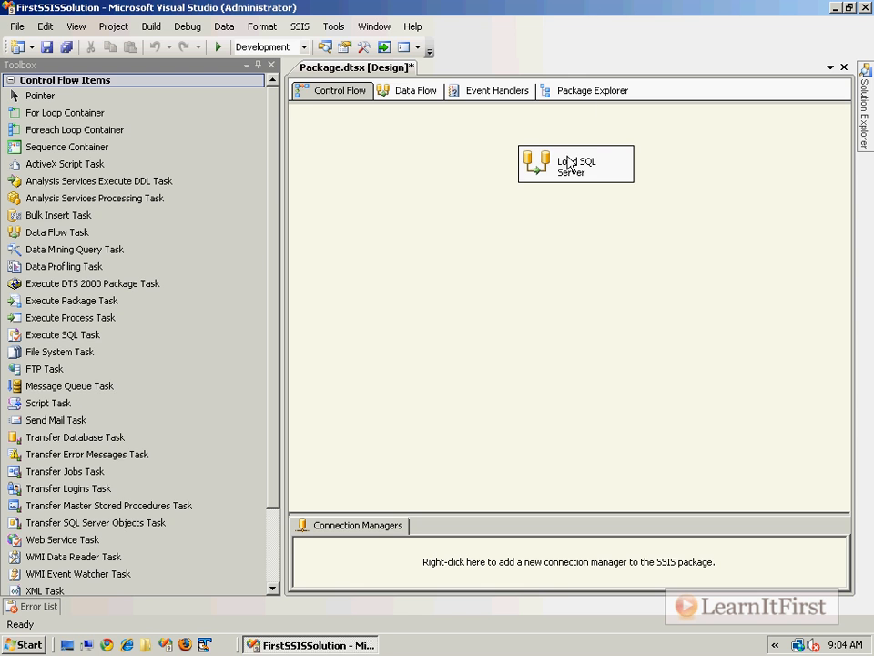
Step: Rename the task 'Export SQL Server to txt' after the '.txt' version is rejected as invalid
{"action": "double_click", "coordinate": [536, 163]}
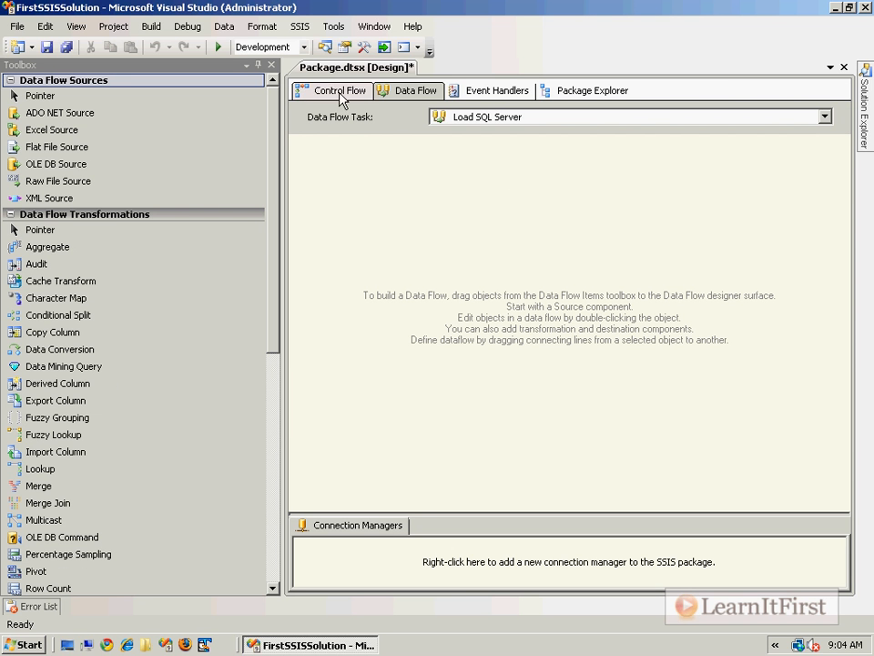
{"action": "left_click", "coordinate": [339, 91]}
{"action": "left_click", "coordinate": [578, 164]}
{"action": "type", "text": "Export SQL Server to .tx"}
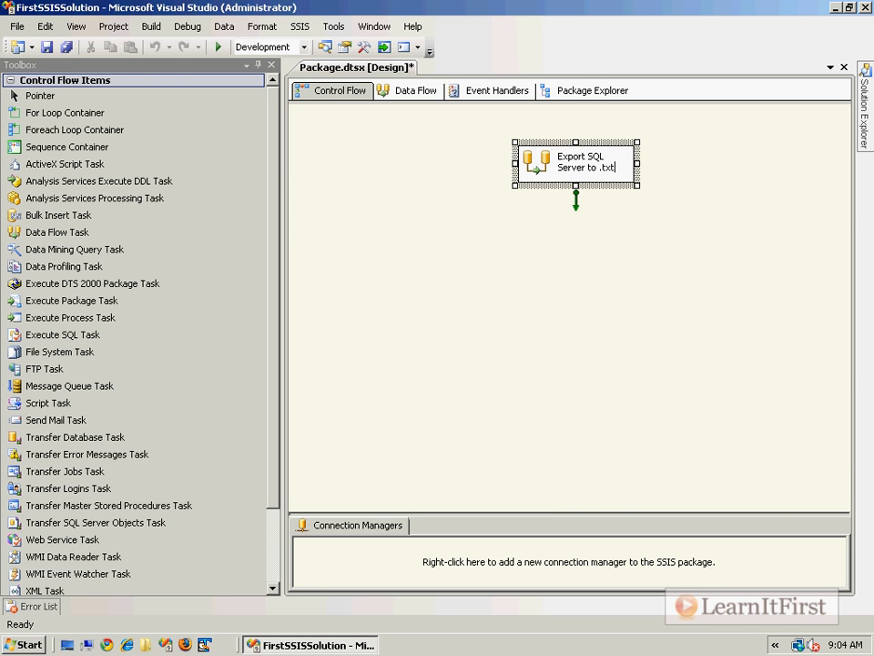
{"action": "type", "text": "t"}
{"action": "key", "text": "Return"}
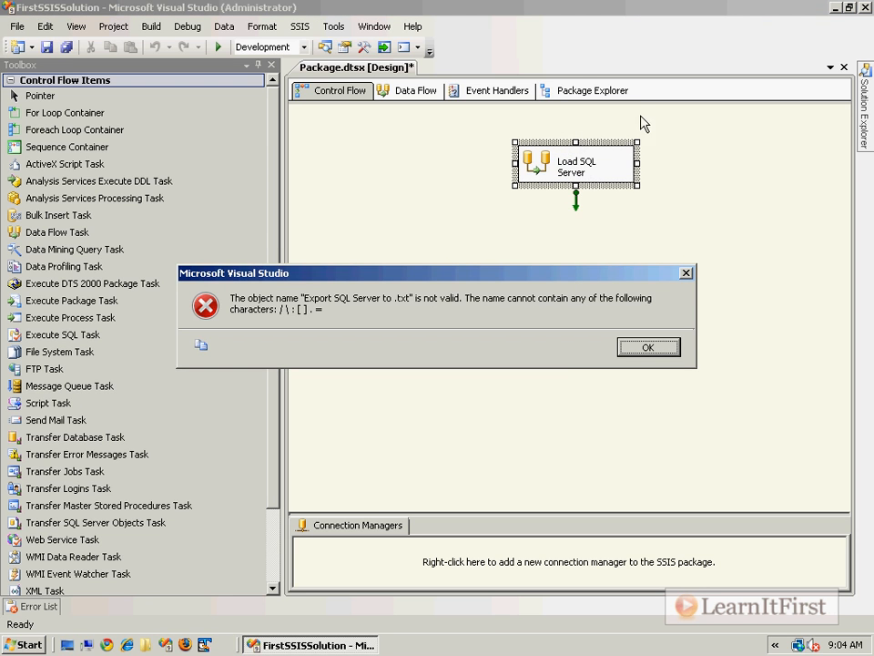
{"action": "left_click", "coordinate": [648, 347]}
{"action": "left_click", "coordinate": [601, 164]}
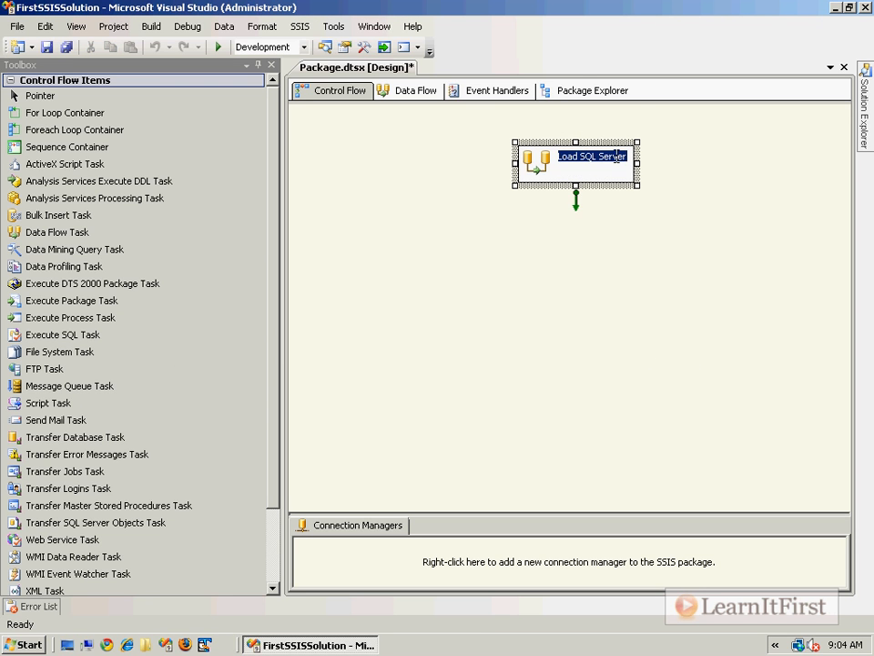
{"action": "type", "text": "Export SQL Serve"}
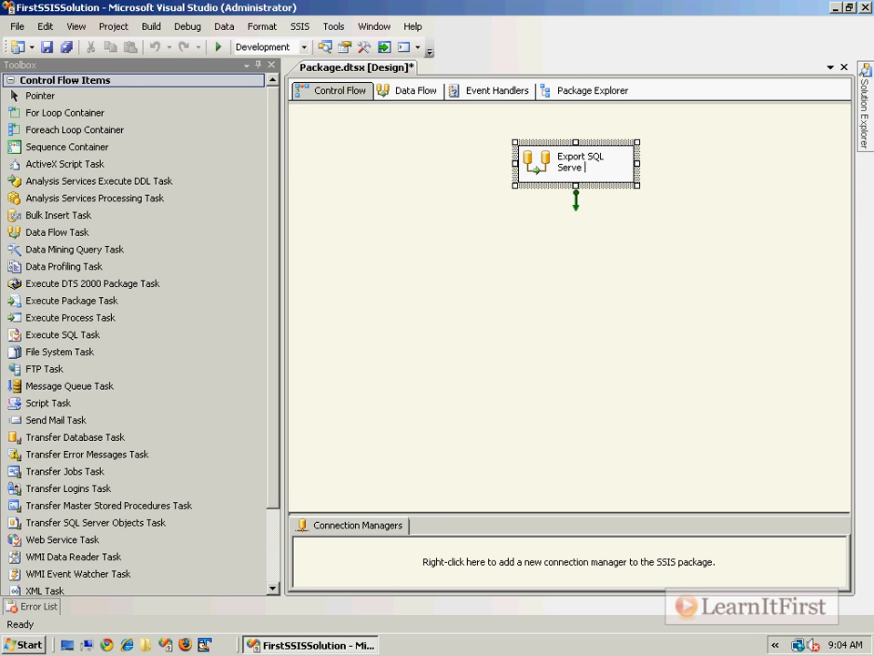
{"action": "type", "text": " rto txt"}
{"action": "key", "text": "Return"}
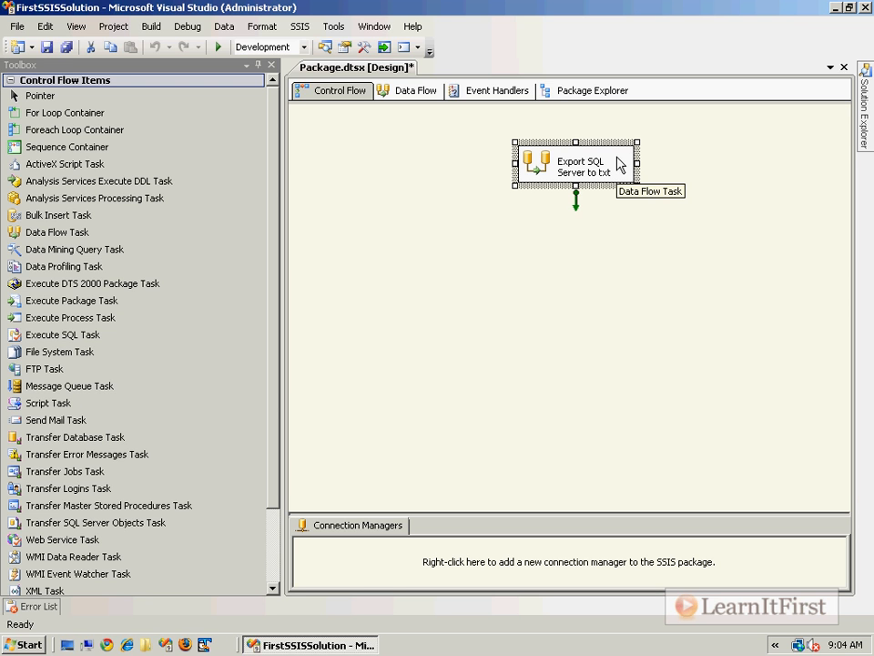
Step: Widen and heighten the task box so its name fits, and reposition it on the canvas
{"action": "left_click_drag", "start_coordinate": [636, 164], "coordinate": [722, 165]}
{"action": "left_click_drag", "start_coordinate": [607, 189], "coordinate": [610, 223]}
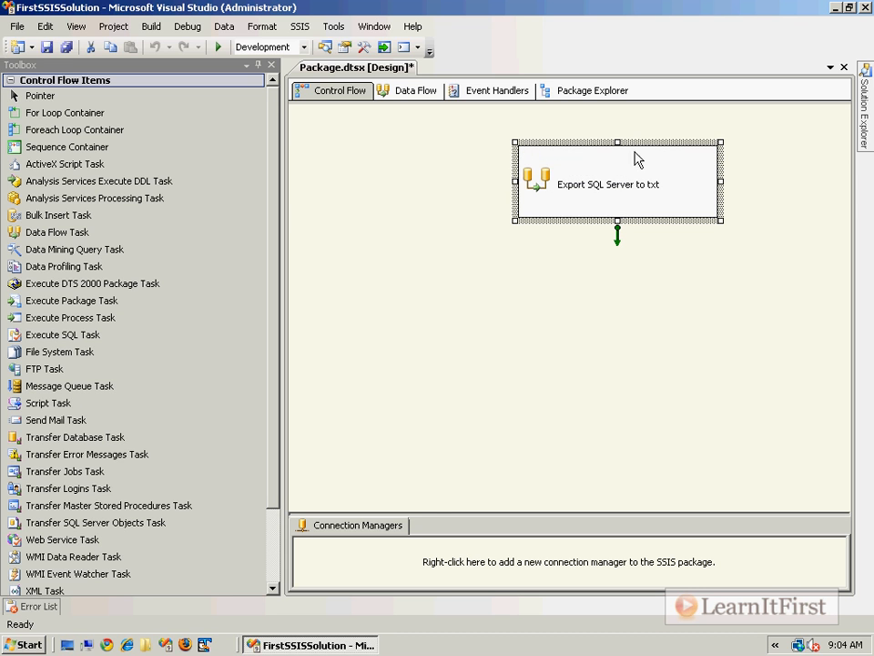
{"action": "left_click_drag", "start_coordinate": [516, 182], "coordinate": [401, 208]}
{"action": "left_click", "coordinate": [538, 286]}
{"action": "left_click_drag", "start_coordinate": [484, 215], "coordinate": [578, 202]}
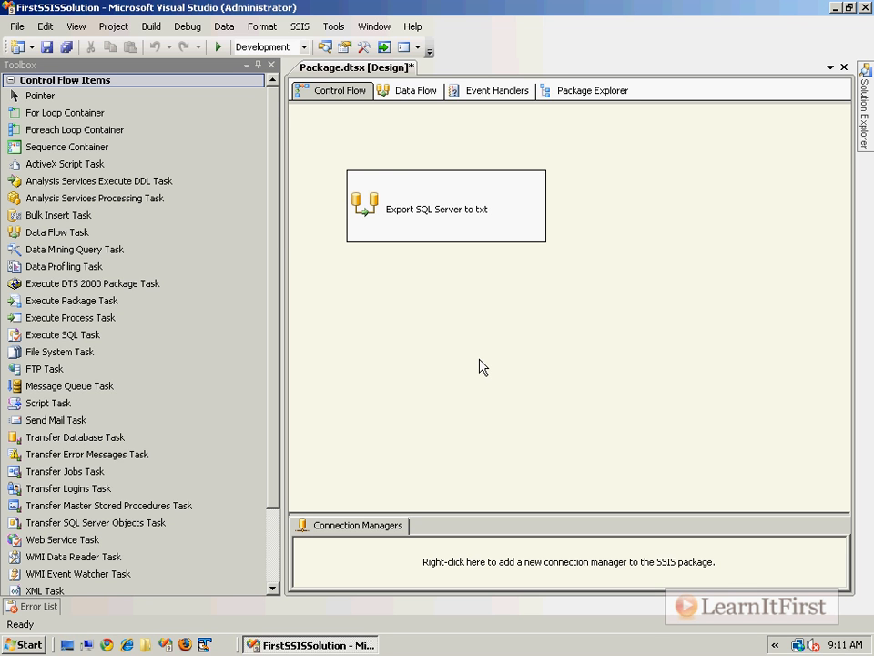
Step: Show the empty Export SQL Server to txt data flow, then expand Microsoft SQL Server 2008 under All Programs
{"action": "left_click", "coordinate": [424, 92]}
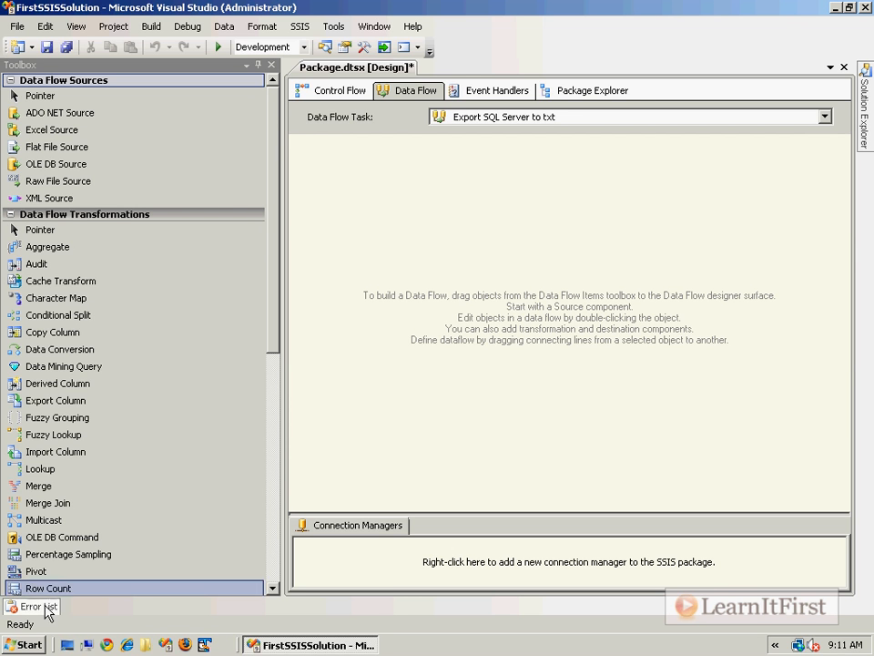
{"action": "left_click", "coordinate": [26, 645]}
{"action": "left_click", "coordinate": [56, 588]}
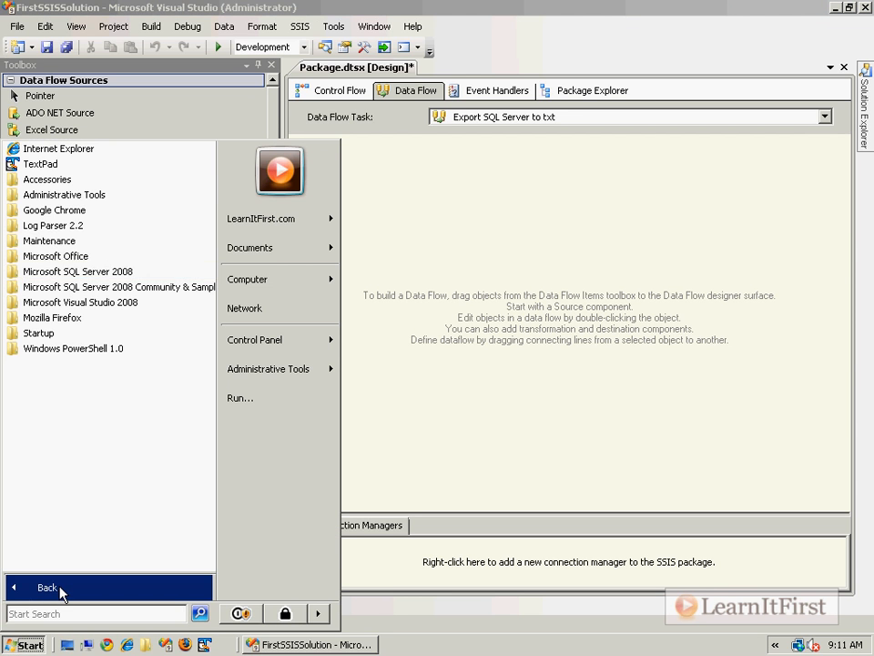
{"action": "left_click", "coordinate": [78, 271]}
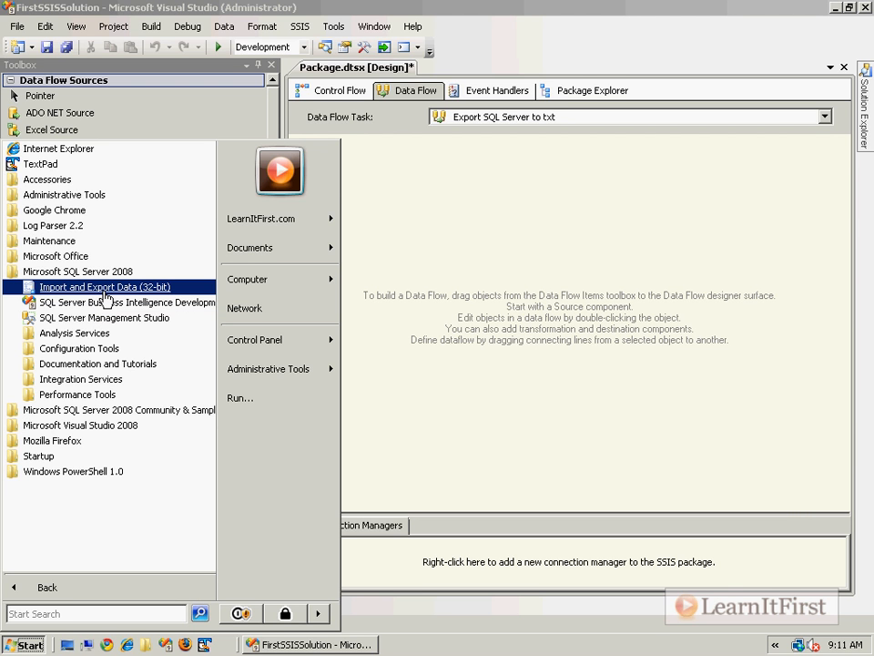
Step: Launch the SQL Server Import and Export Wizard and choose FromExcel as the source database
{"action": "left_click", "coordinate": [105, 291]}
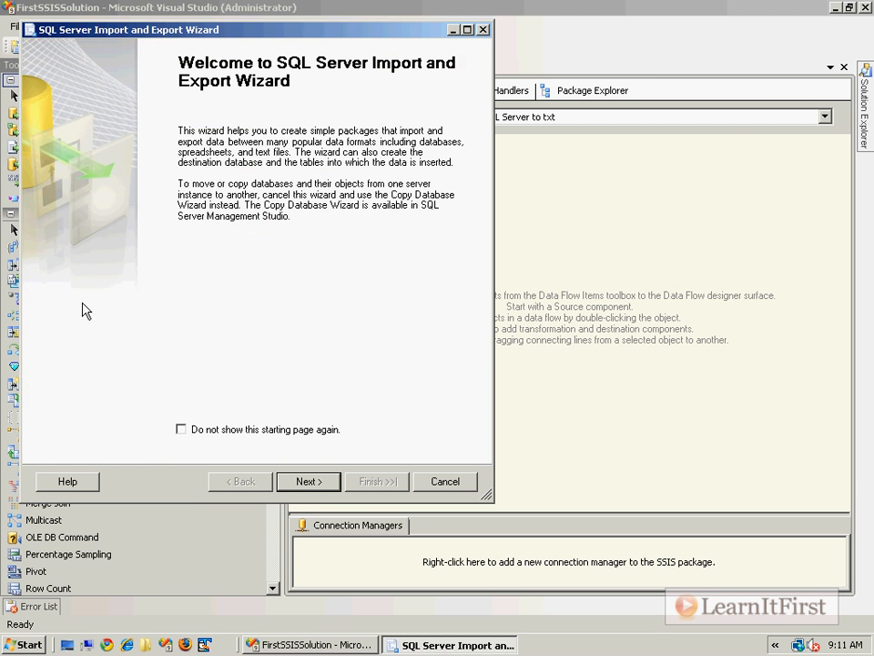
{"action": "left_click", "coordinate": [308, 481]}
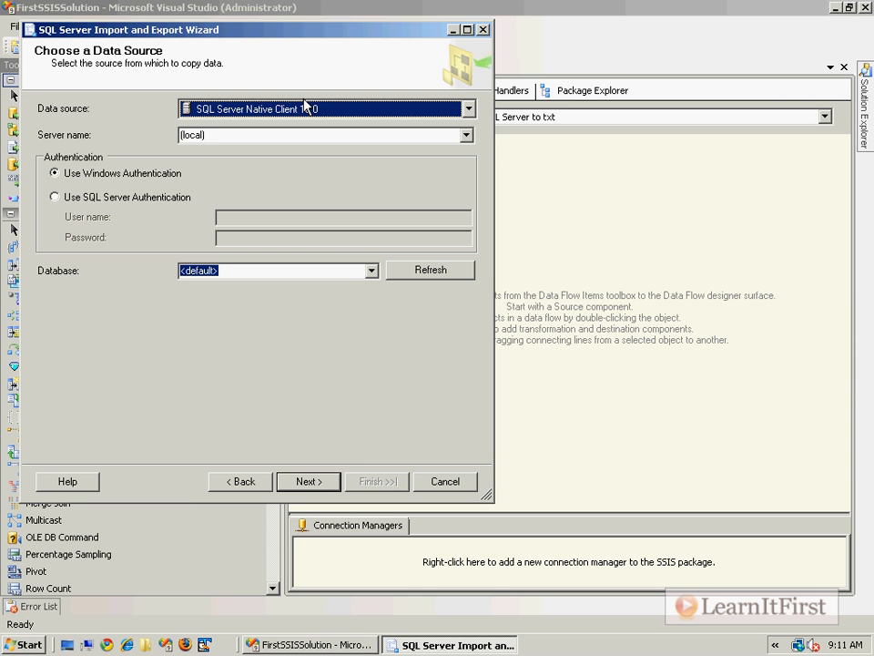
{"action": "left_click", "coordinate": [361, 266]}
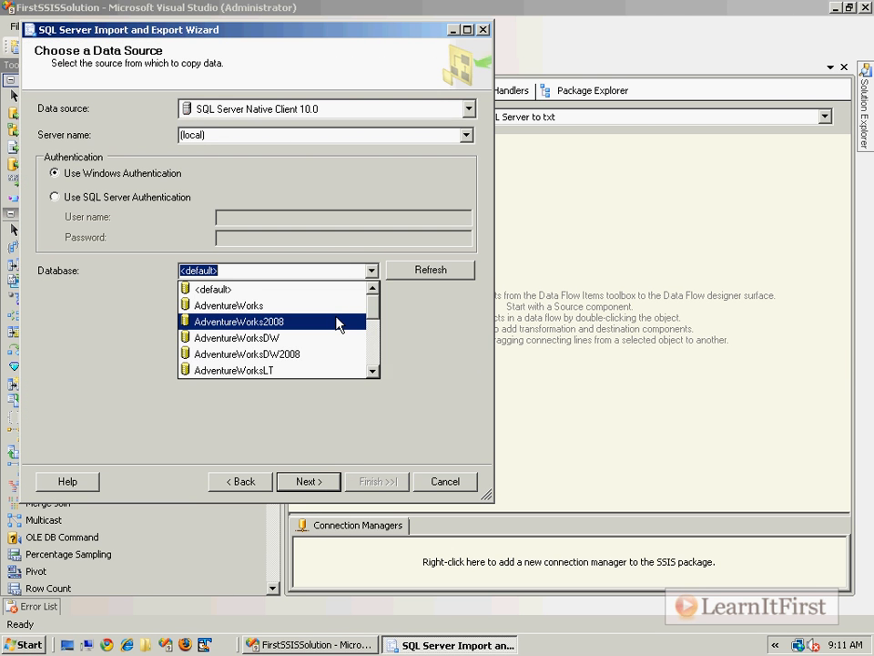
{"action": "scroll", "coordinate": [378, 365], "scroll_direction": "down", "scroll_amount": 2}
{"action": "scroll", "coordinate": [378, 364], "scroll_direction": "down", "scroll_amount": 2}
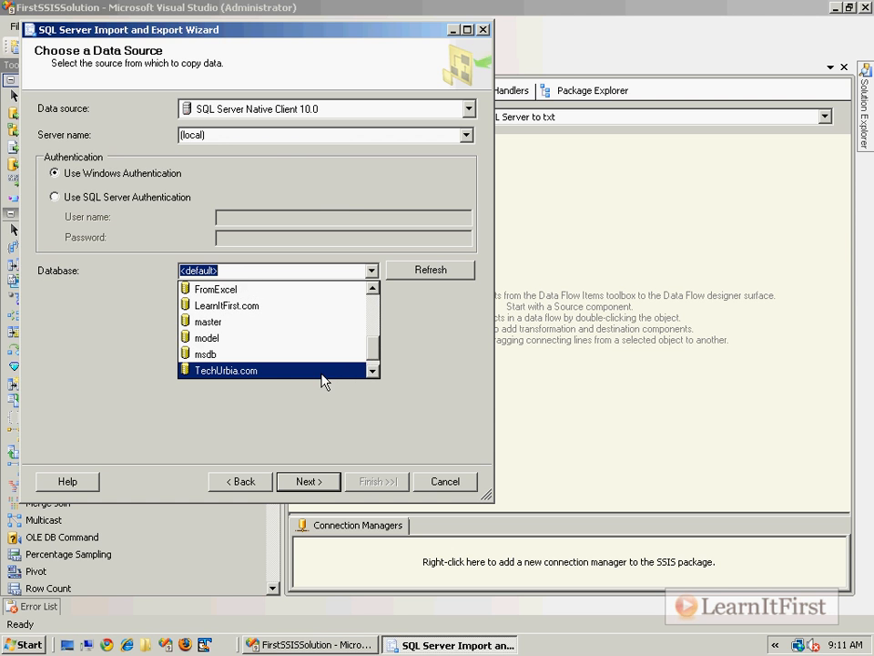
{"action": "scroll", "coordinate": [324, 381], "scroll_direction": "down", "scroll_amount": 1}
{"action": "scroll", "coordinate": [287, 318], "scroll_direction": "up", "scroll_amount": 1}
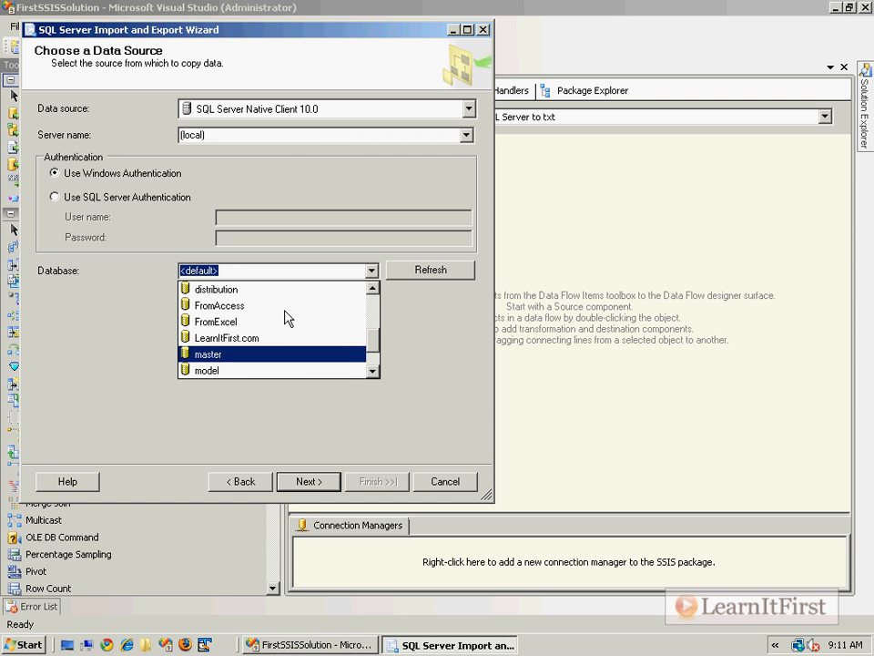
{"action": "left_click", "coordinate": [267, 306]}
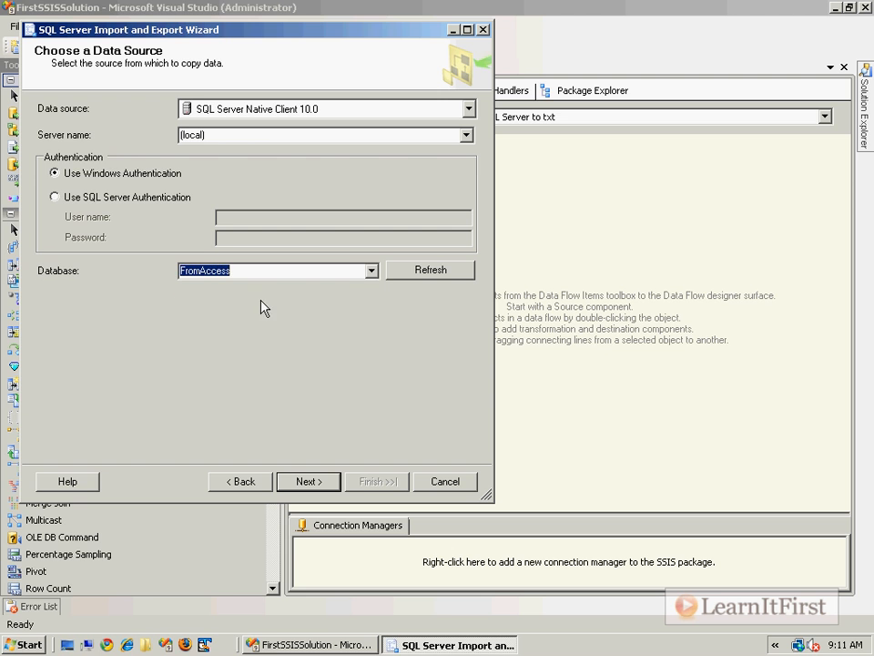
{"action": "left_click", "coordinate": [370, 271]}
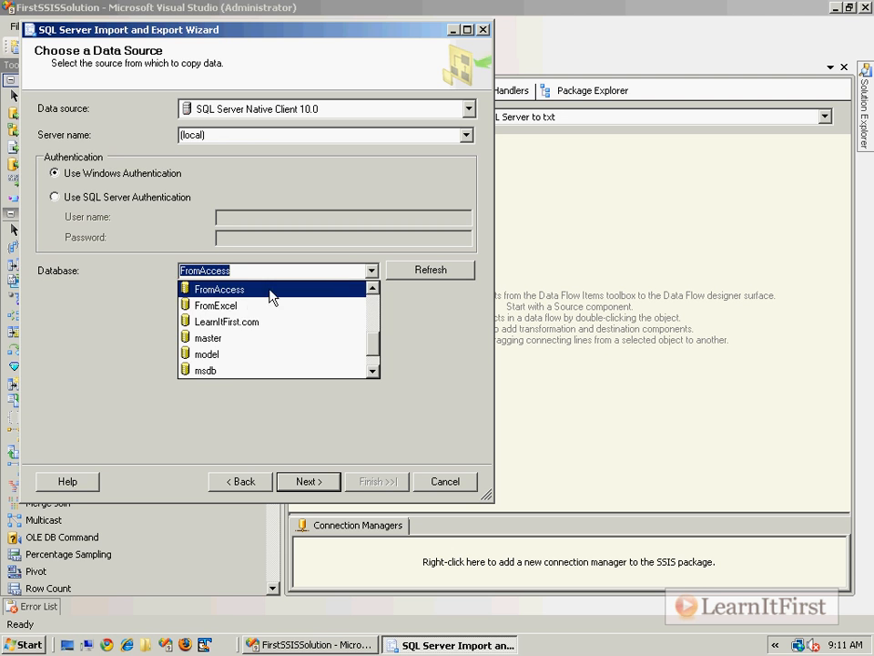
{"action": "left_click", "coordinate": [228, 309]}
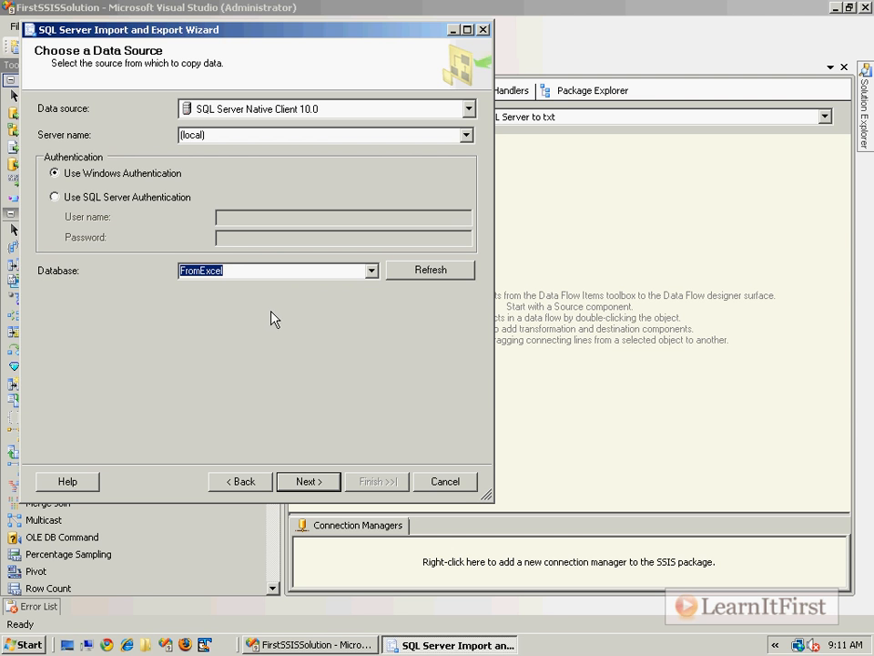
Step: Choose Flat File Destination as the wizard's destination type
{"action": "left_click", "coordinate": [298, 486]}
{"action": "left_click", "coordinate": [411, 110]}
{"action": "scroll", "coordinate": [309, 145], "scroll_direction": "up", "scroll_amount": 2}
{"action": "left_click", "coordinate": [264, 179]}
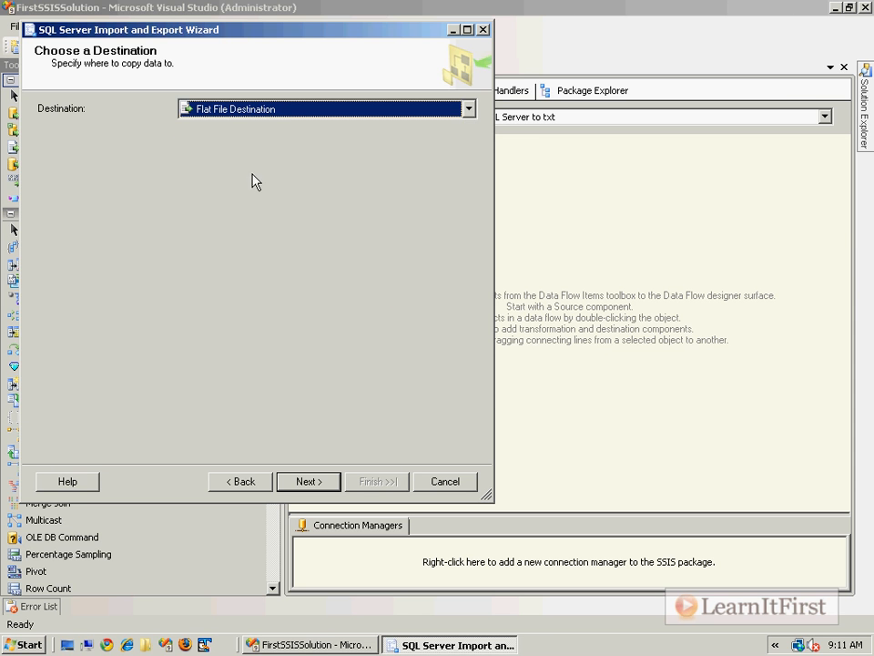
Step: Set the output file to C:\Courses.txt as Text files, with column names in the first data row
{"action": "left_click", "coordinate": [428, 174]}
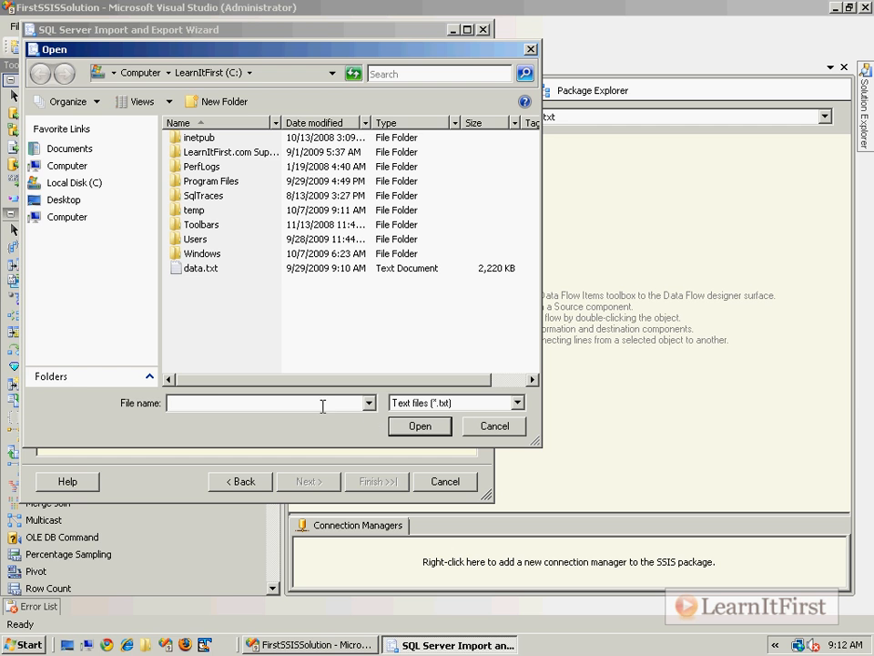
{"action": "type", "text": "Courses"}
{"action": "key", "text": "Tab"}
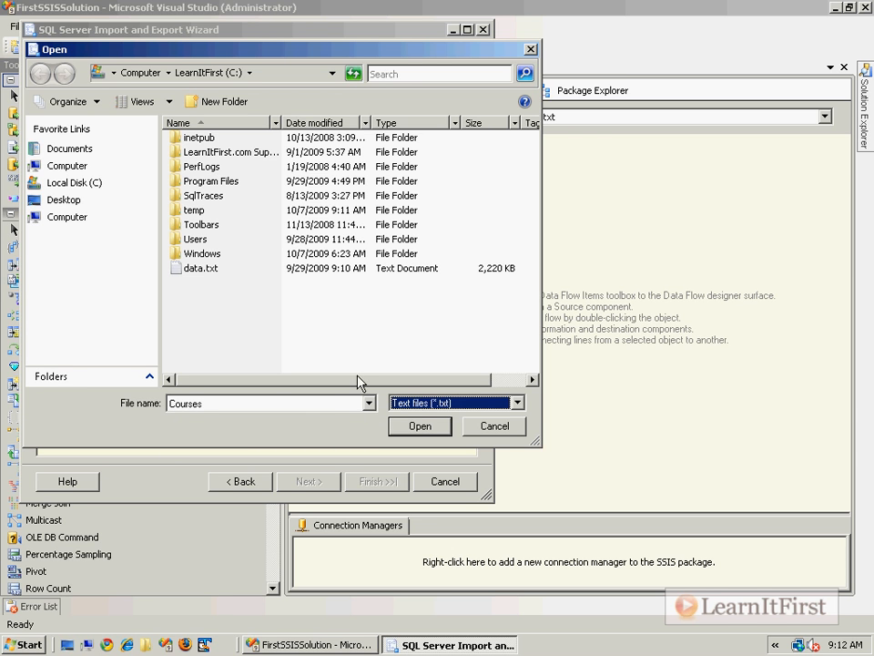
{"action": "left_click", "coordinate": [441, 401]}
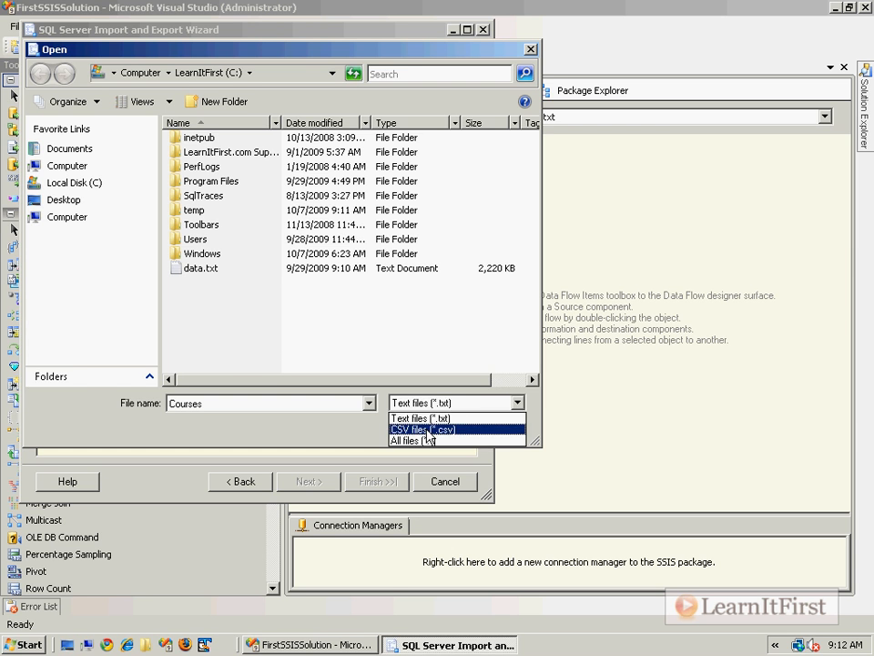
{"action": "left_click", "coordinate": [422, 418]}
{"action": "left_click", "coordinate": [422, 426]}
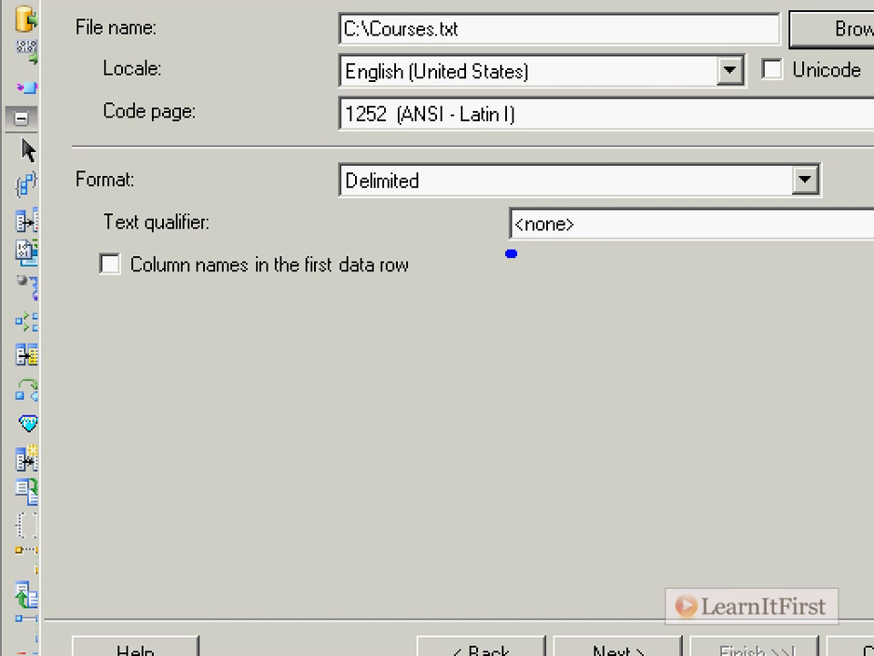
{"action": "mouse_move", "coordinate": [511, 253]}
{"action": "left_mouse_down"}
{"action": "mouse_move", "coordinate": [601, 173]}
{"action": "mouse_move", "coordinate": [463, 269]}
{"action": "mouse_move", "coordinate": [524, 266]}
{"action": "left_mouse_up"}
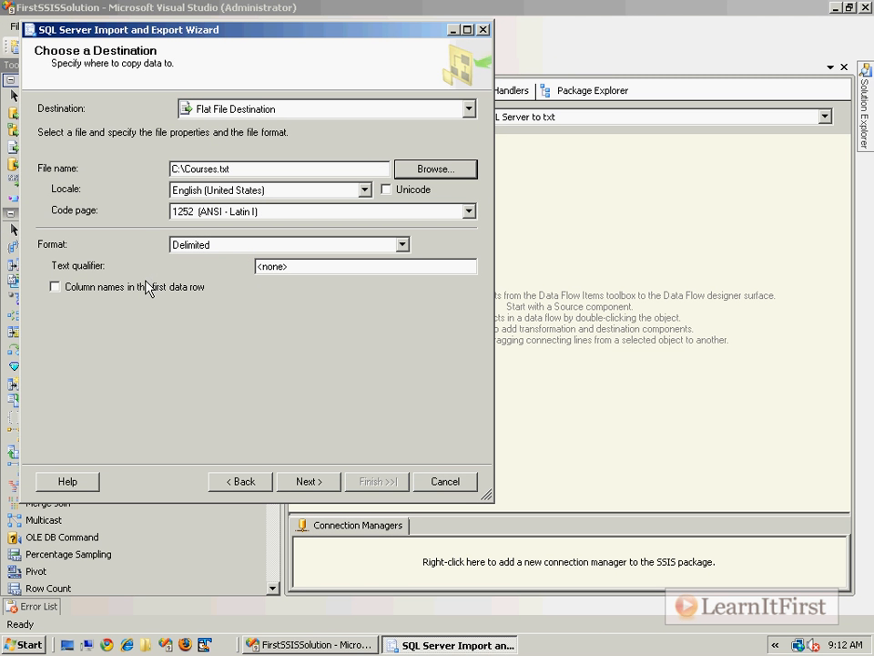
{"action": "left_click", "coordinate": [148, 286]}
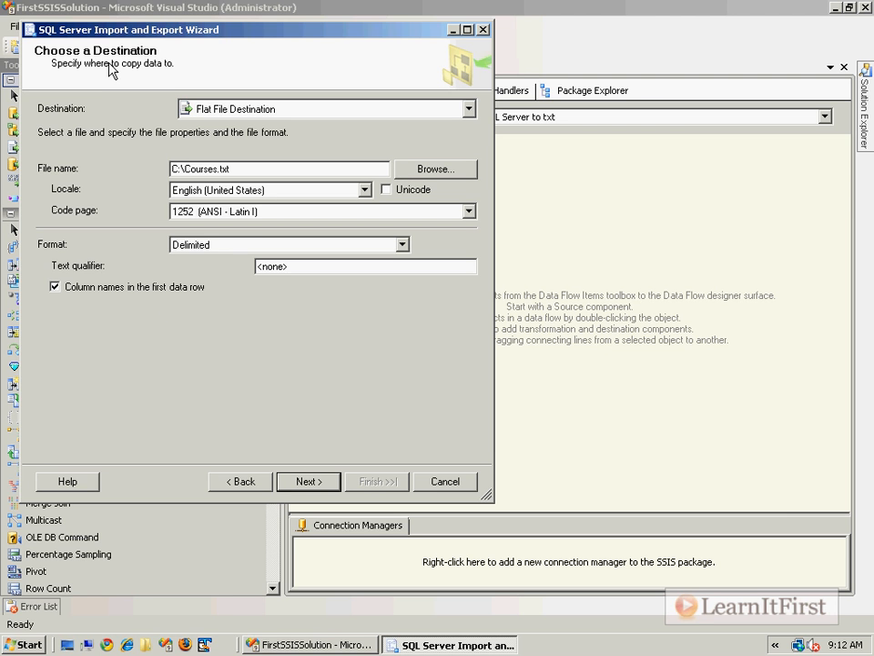
Step: Export [dbo].[Course] with Comma {,} column and {CR}{LF} row delimiters, and open Edit Mappings
{"action": "left_click", "coordinate": [306, 480]}
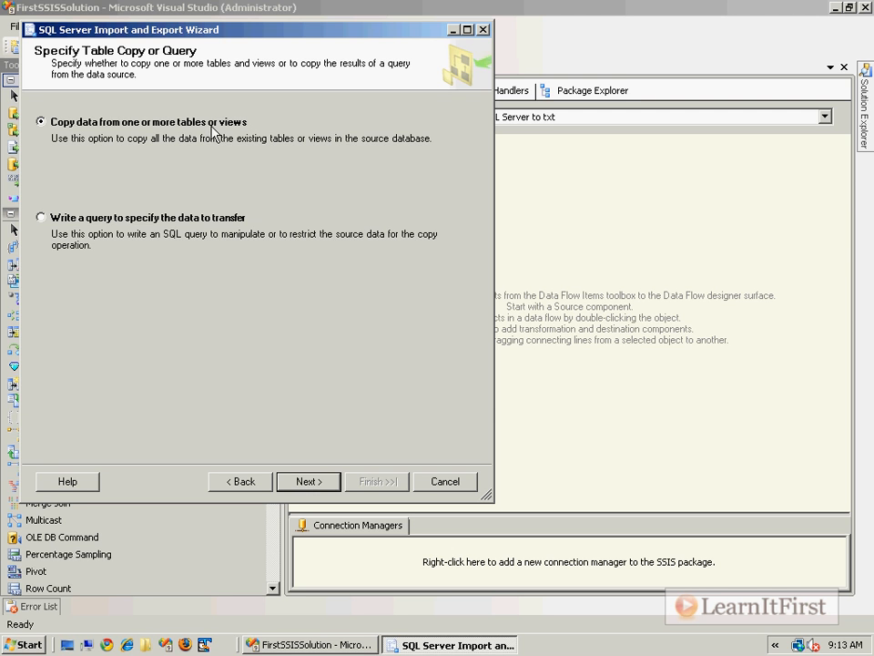
{"action": "left_click", "coordinate": [306, 485]}
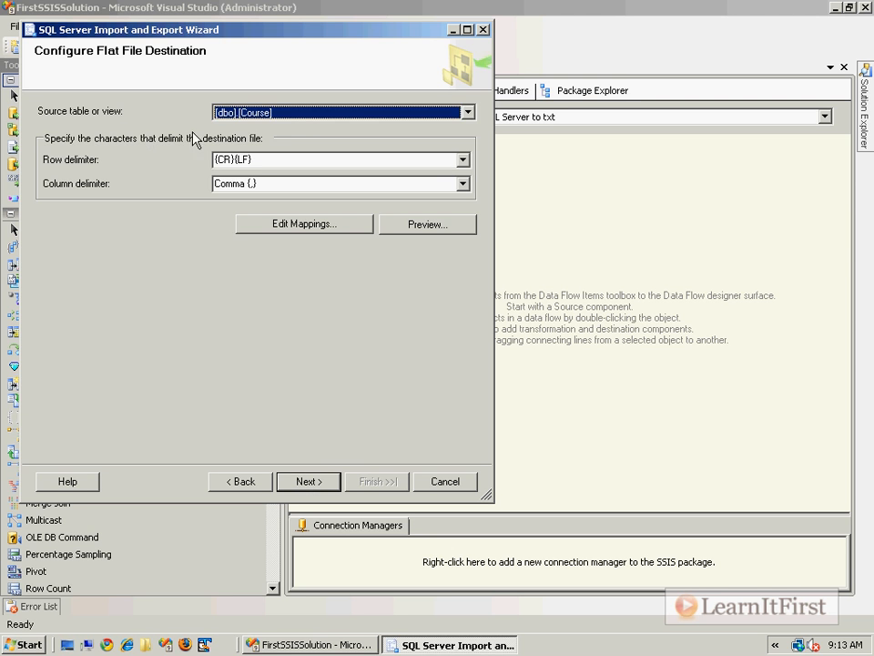
{"action": "left_click", "coordinate": [227, 112]}
{"action": "left_click", "coordinate": [309, 113]}
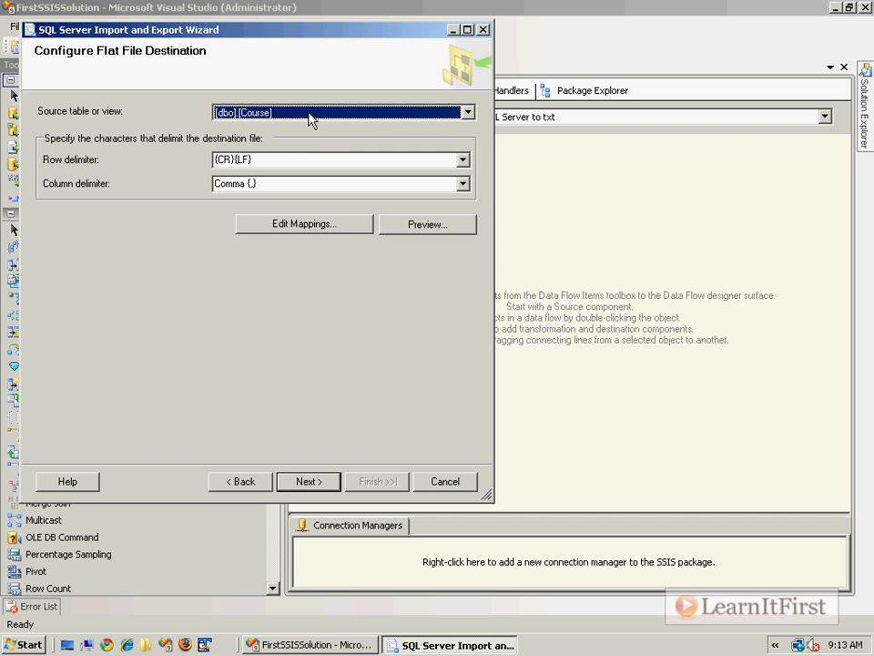
{"action": "left_click", "coordinate": [283, 184]}
{"action": "left_click", "coordinate": [462, 183]}
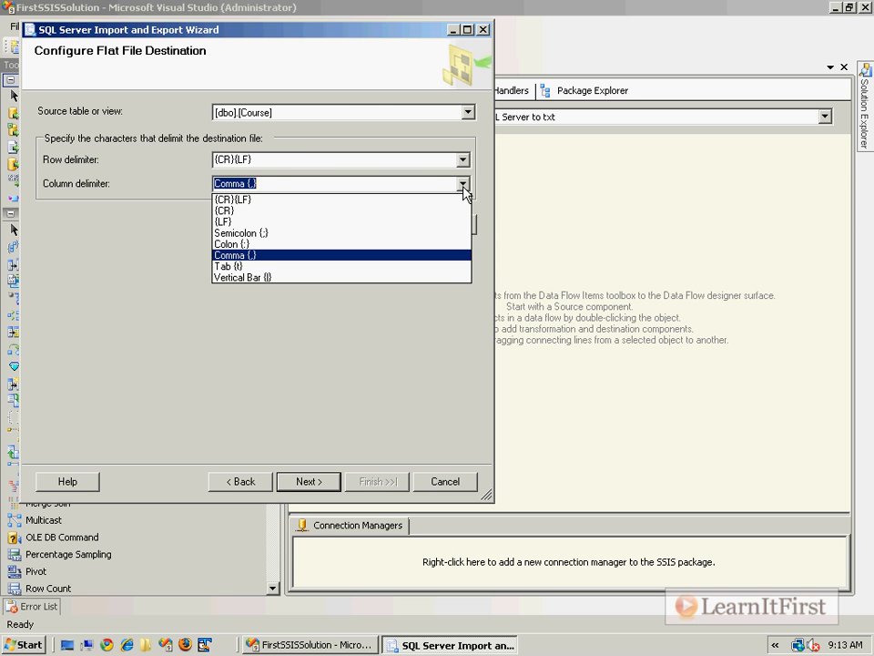
{"action": "left_click", "coordinate": [464, 186]}
{"action": "left_click", "coordinate": [300, 159]}
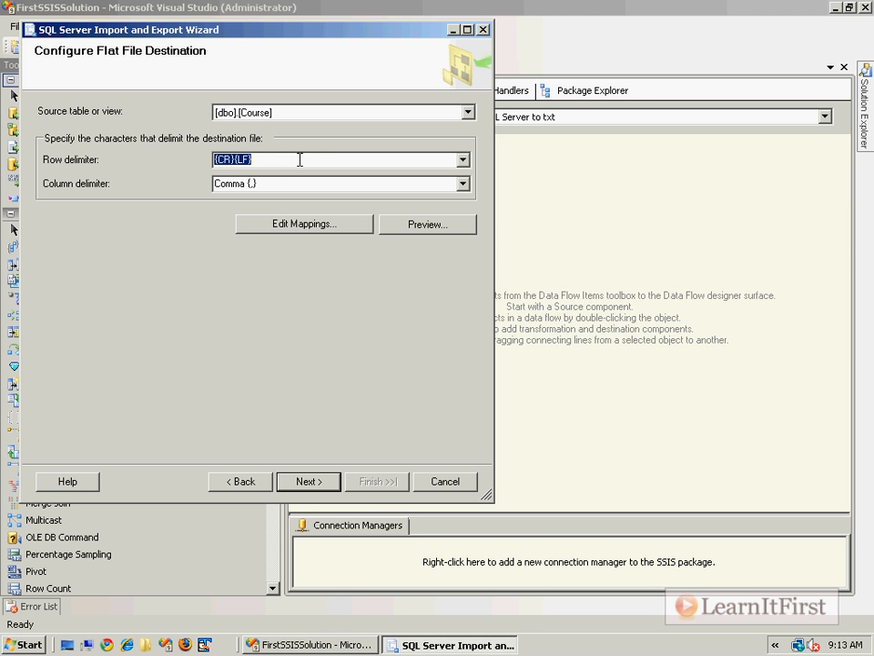
{"action": "left_click", "coordinate": [304, 223]}
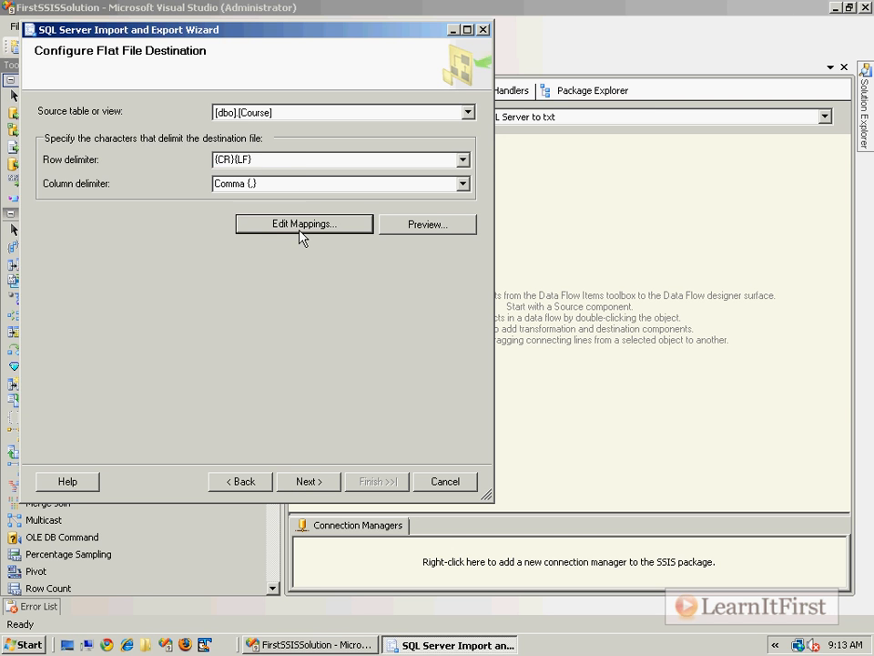
{"action": "left_click", "coordinate": [88, 234]}
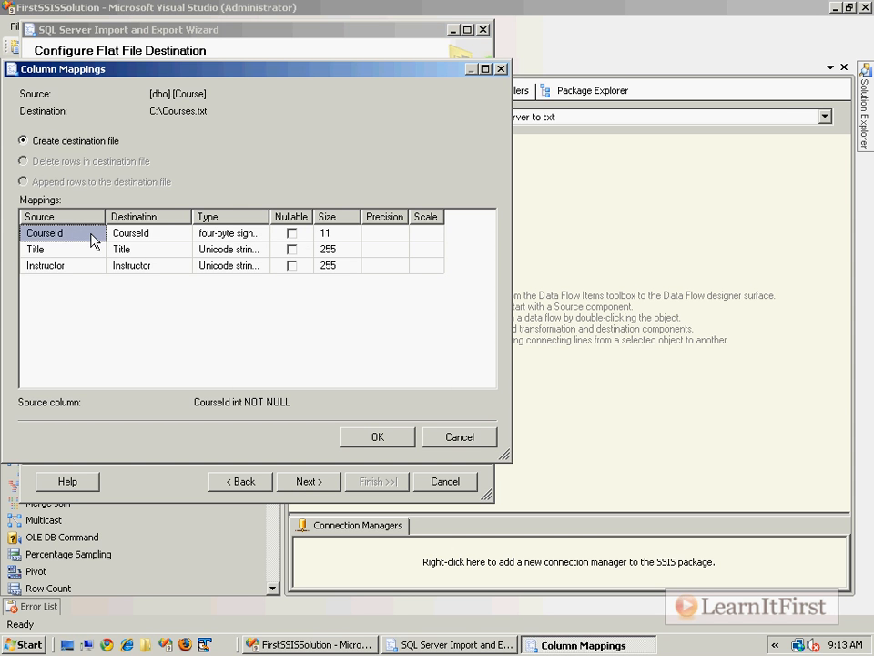
Step: Keep CourseId mapped to CourseId, rename the Instructor destination to Author, and accept the mappings
{"action": "left_click", "coordinate": [158, 235]}
{"action": "left_click", "coordinate": [183, 234]}
{"action": "left_click", "coordinate": [176, 248]}
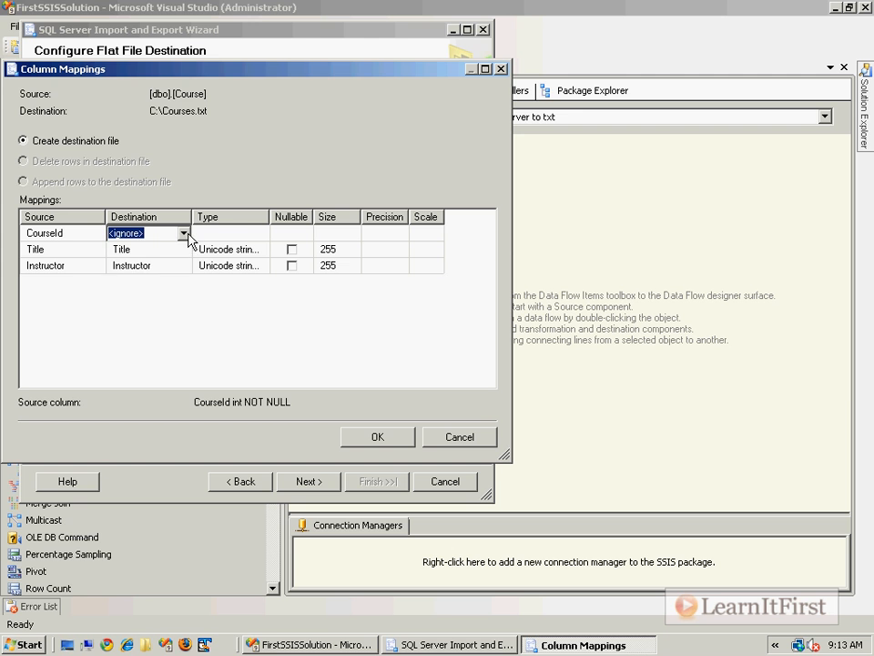
{"action": "left_click", "coordinate": [183, 234]}
{"action": "left_click", "coordinate": [166, 264]}
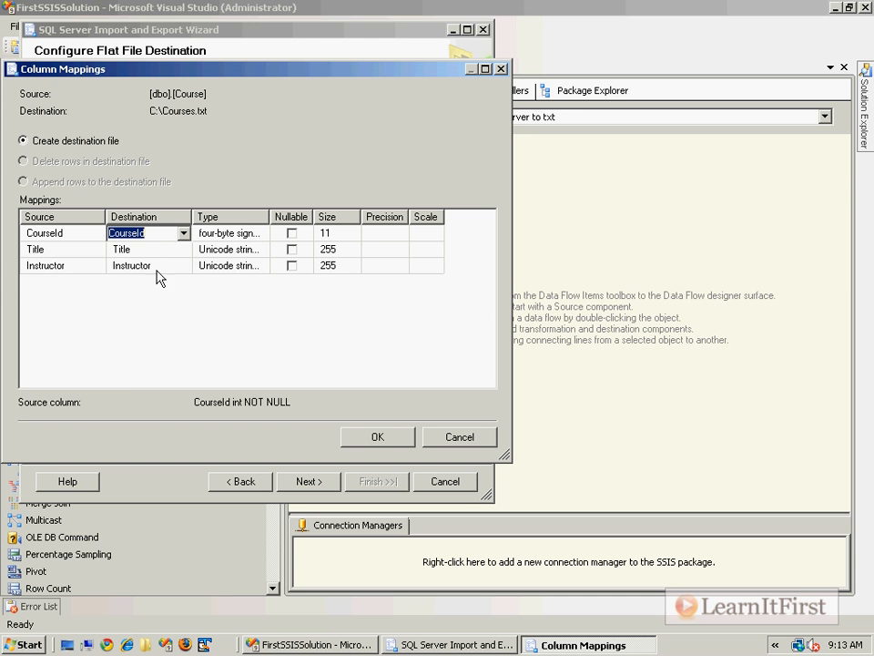
{"action": "left_click", "coordinate": [157, 266]}
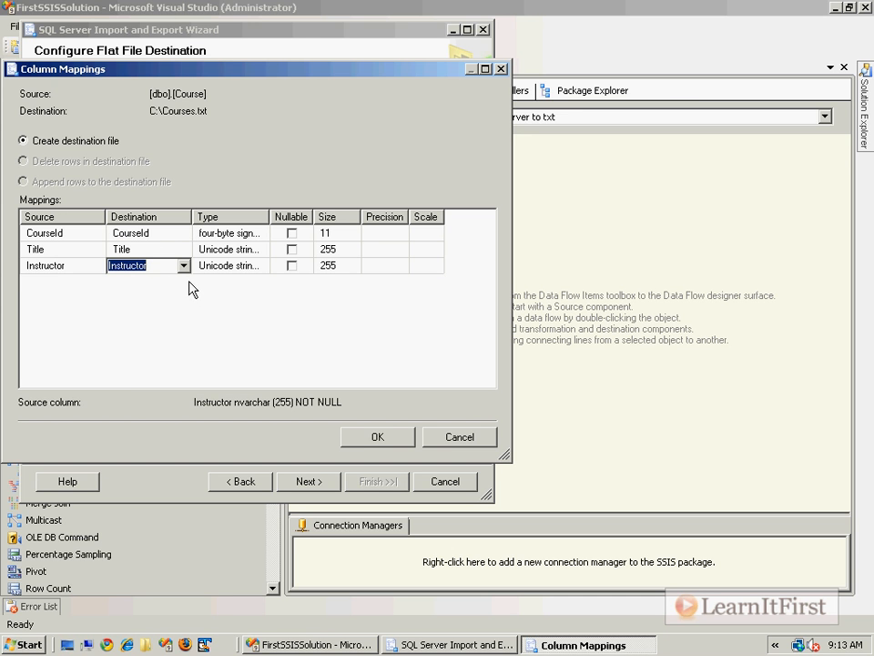
{"action": "type", "text": "Author"}
{"action": "key", "text": "Return"}
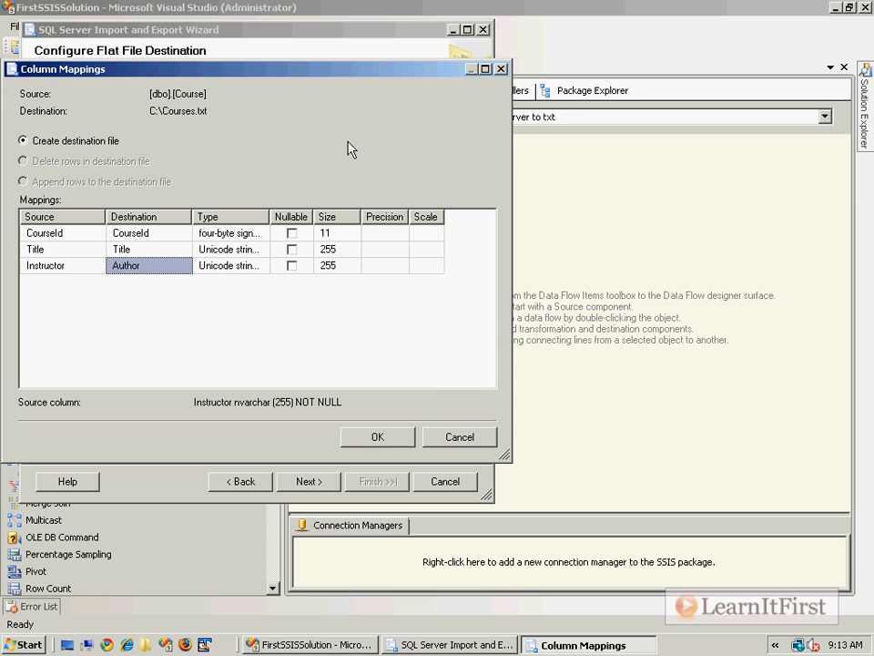
{"action": "left_click", "coordinate": [402, 441]}
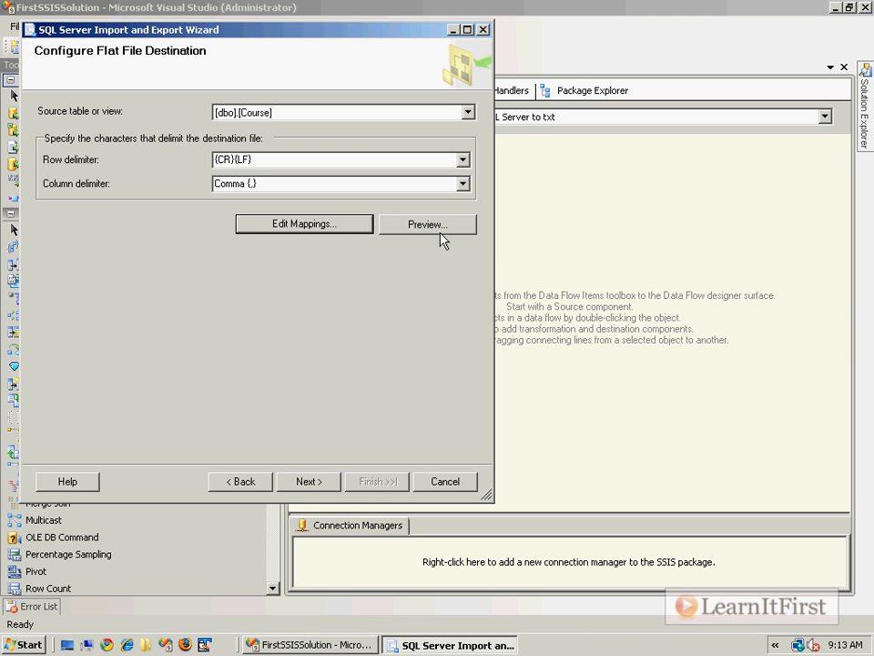
Step: Advance to the final summary and run the export to C:\Courses.txt
{"action": "left_click", "coordinate": [329, 485]}
{"action": "left_click", "coordinate": [329, 485]}
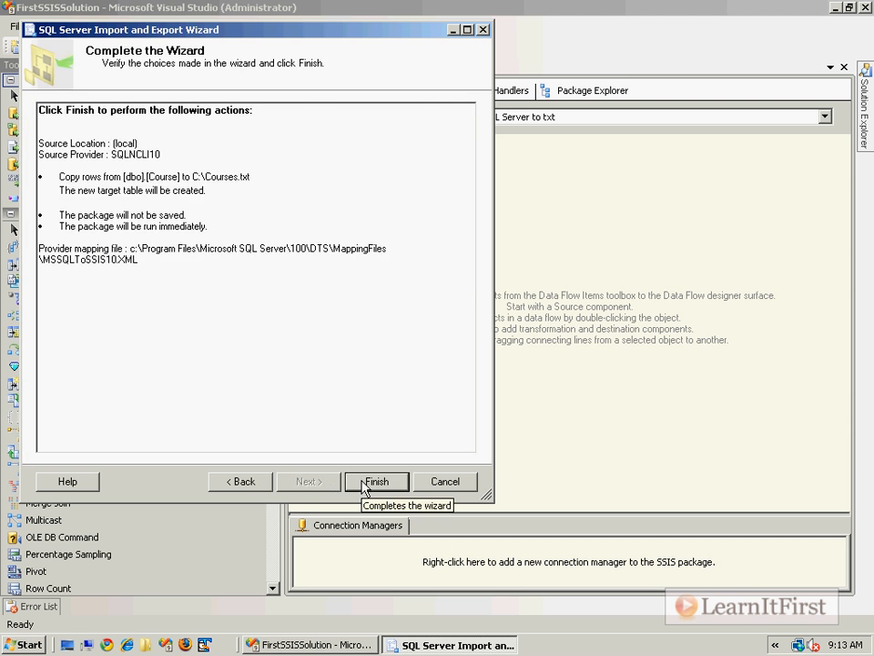
{"action": "left_click", "coordinate": [350, 482]}
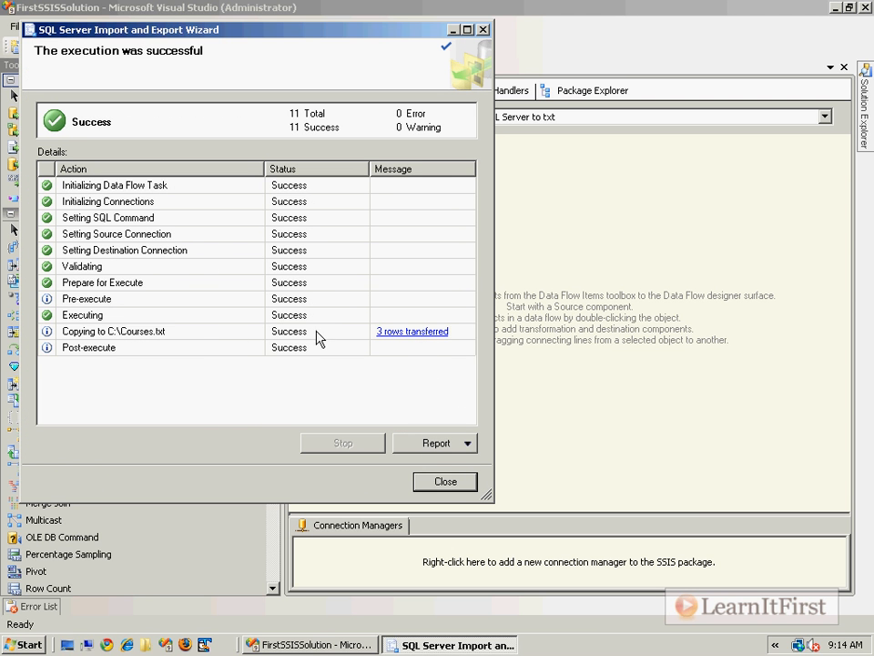
Step: Confirm the copy step transferred 3 rows, close the wizard, and open a file browser
{"action": "left_click", "coordinate": [142, 336]}
{"action": "left_click", "coordinate": [465, 482]}
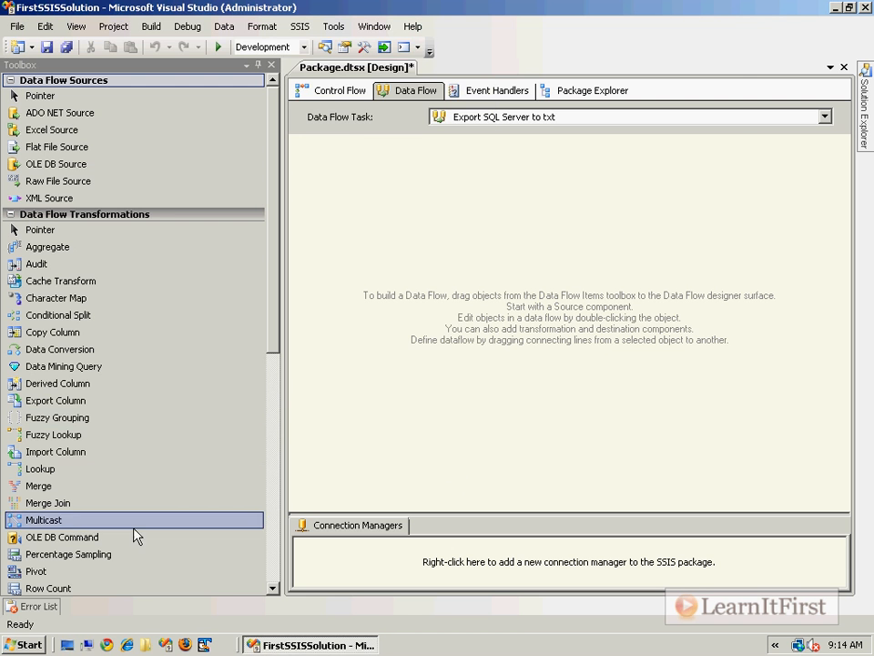
{"action": "left_click", "coordinate": [87, 644]}
Step: Open C:\Courses.txt to check its comma-separated records, then close Notepad and the C:\ window
{"action": "double_click", "coordinate": [253, 143]}
{"action": "double_click", "coordinate": [251, 261]}
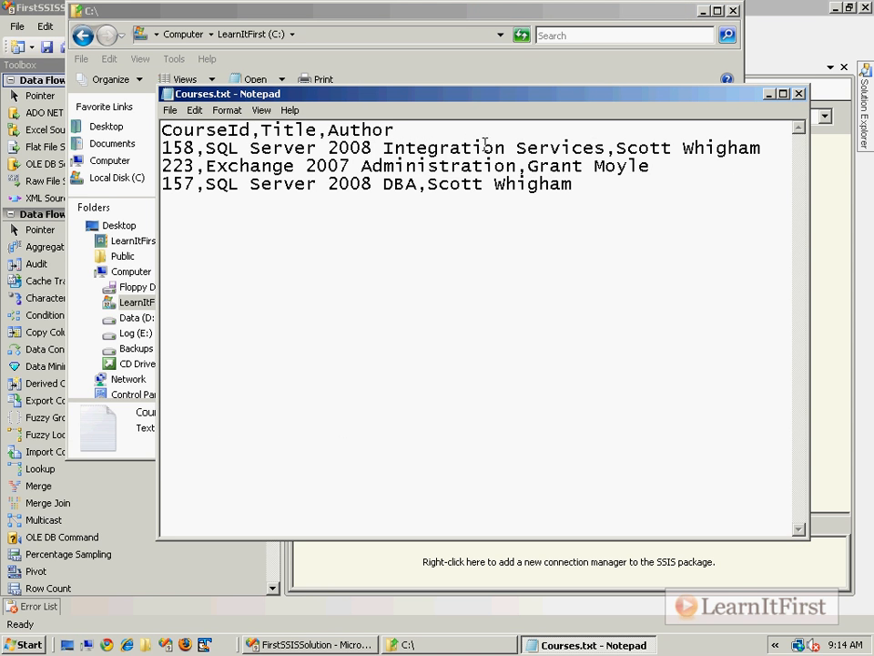
{"action": "left_click_drag", "start_coordinate": [193, 148], "coordinate": [205, 147]}
{"action": "left_click", "coordinate": [774, 146]}
{"action": "left_click", "coordinate": [757, 172]}
{"action": "left_click", "coordinate": [736, 186]}
{"action": "left_click", "coordinate": [799, 94]}
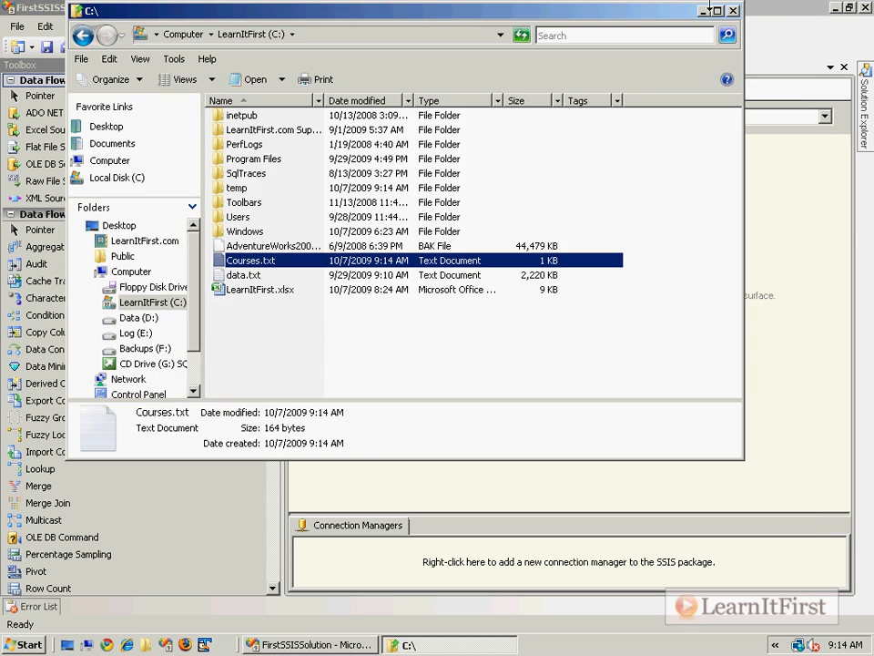
{"action": "left_click", "coordinate": [734, 10]}
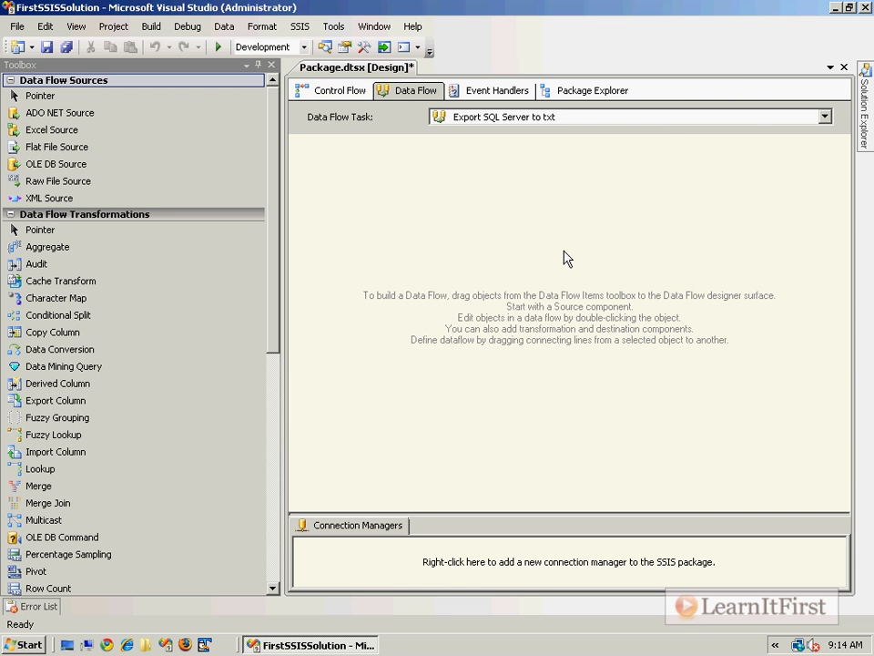
Step: Look inside the Export SQL Server to txt data flow, then return to Control Flow
{"action": "left_click", "coordinate": [337, 94]}
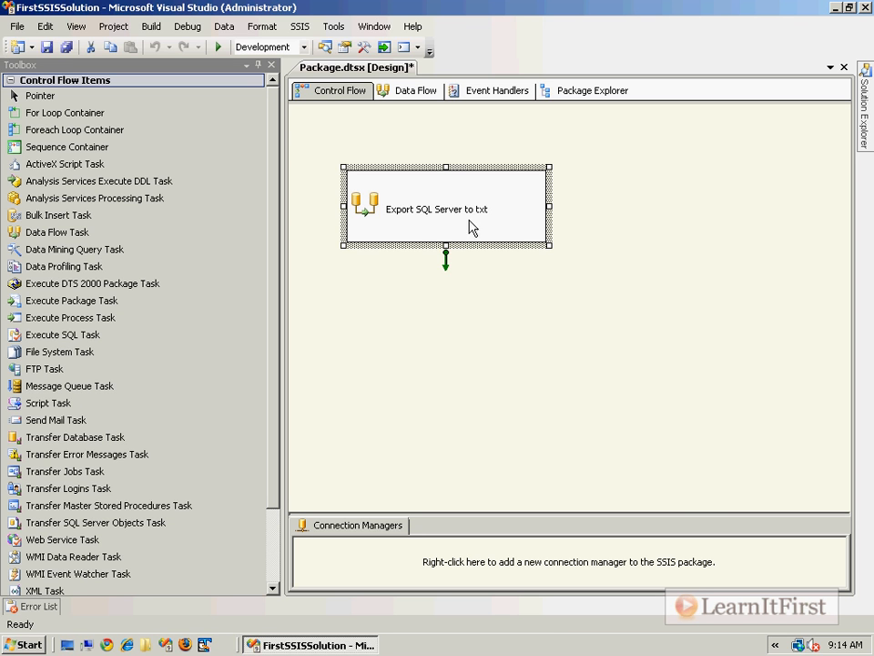
{"action": "double_click", "coordinate": [374, 222]}
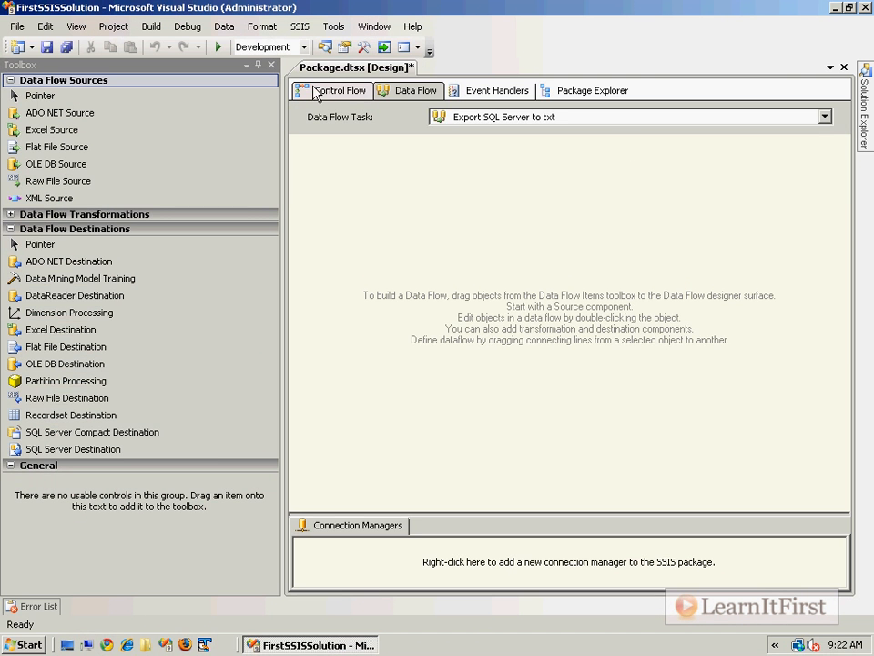
{"action": "left_click", "coordinate": [328, 90]}
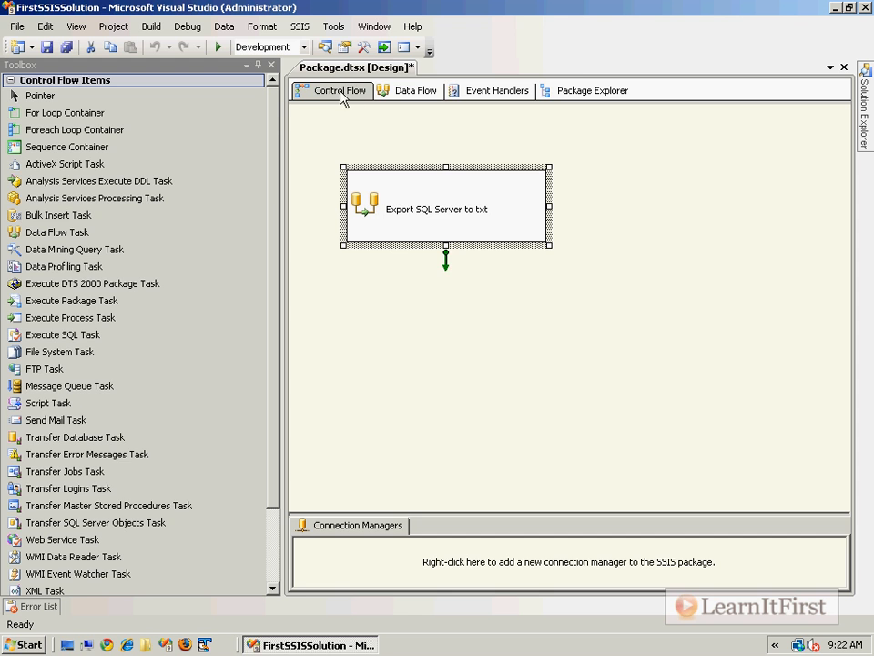
{"action": "left_click", "coordinate": [401, 92]}
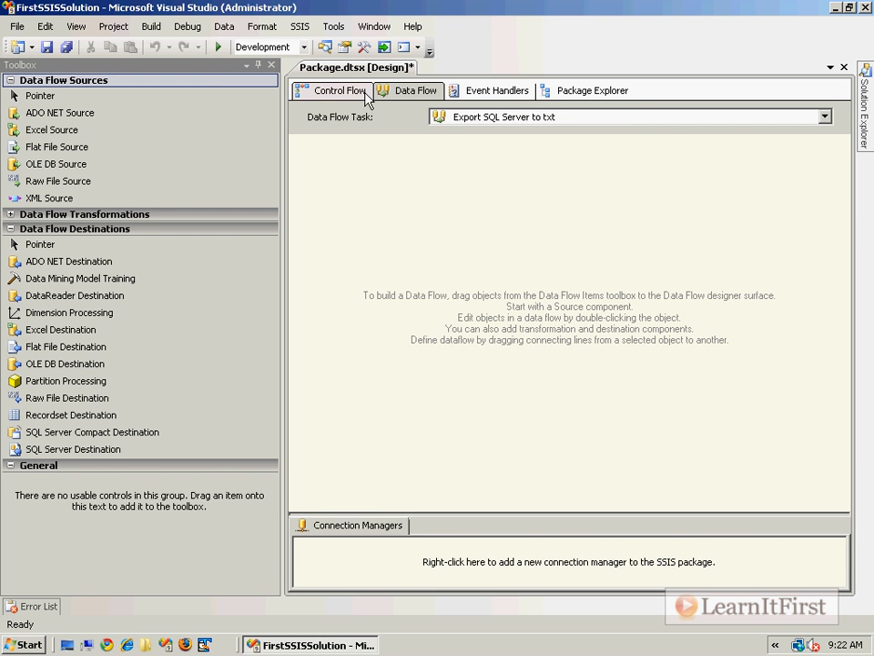
{"action": "left_click", "coordinate": [337, 95]}
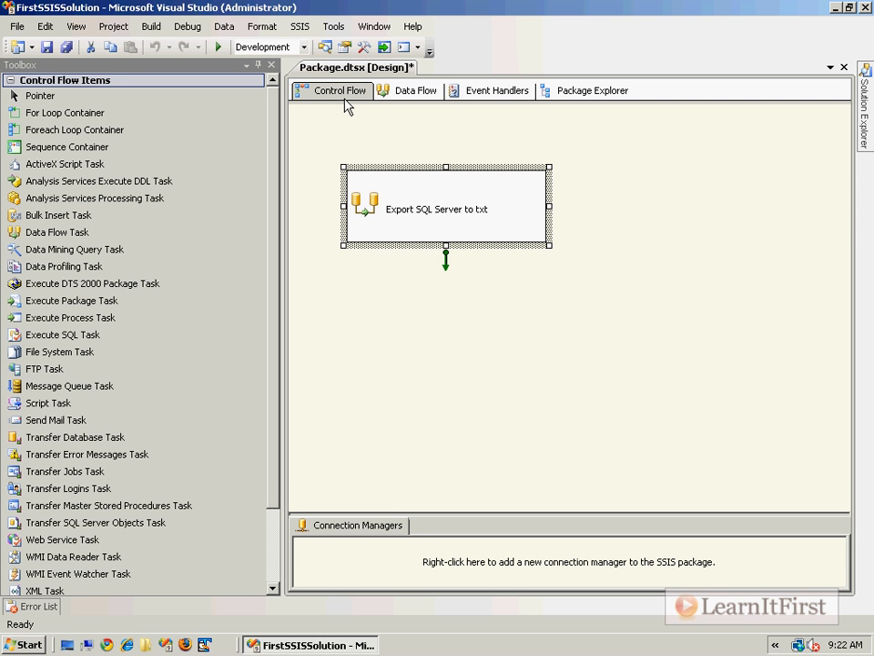
{"action": "left_click", "coordinate": [415, 93]}
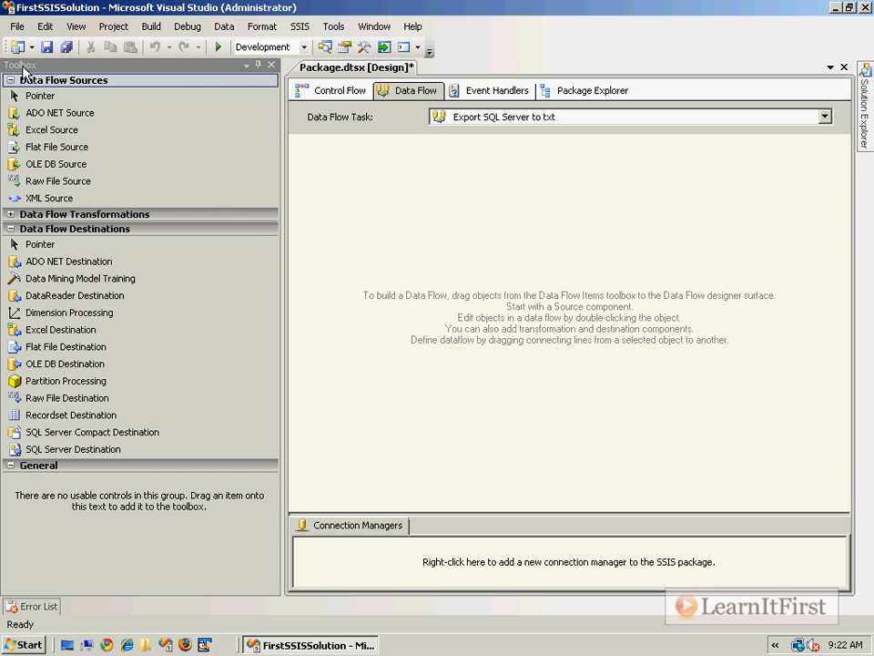
{"action": "left_click", "coordinate": [366, 564]}
{"action": "left_click", "coordinate": [337, 89]}
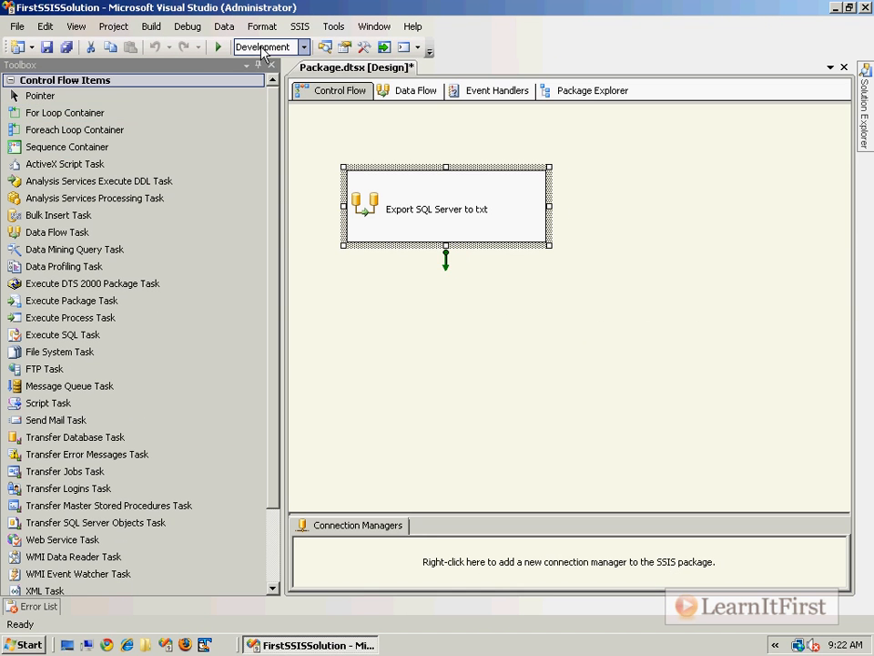
Step: Open the empty Export SQL Server to txt data flow and review the Toolbox sources and destinations
{"action": "left_click", "coordinate": [530, 97]}
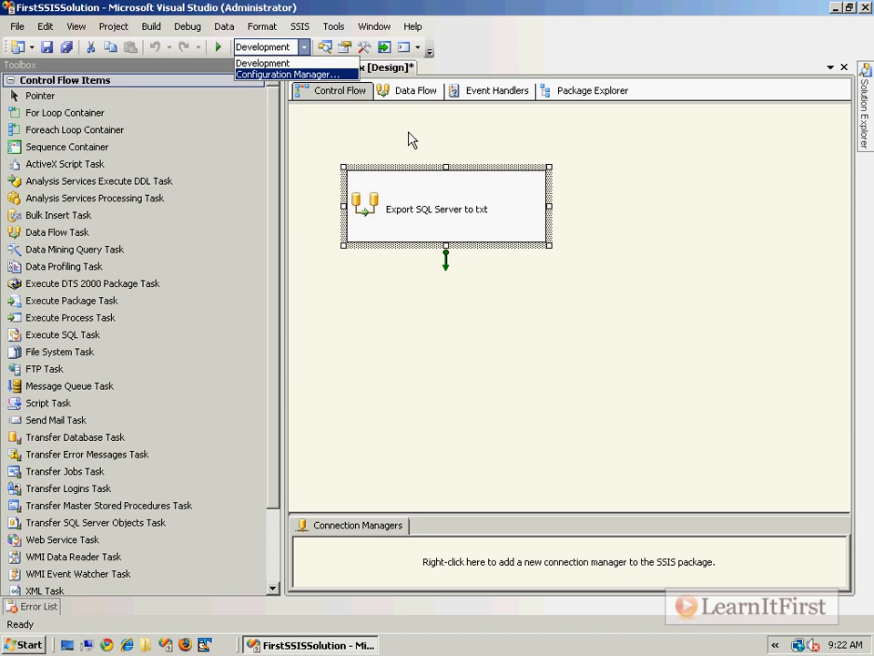
{"action": "left_click", "coordinate": [413, 92]}
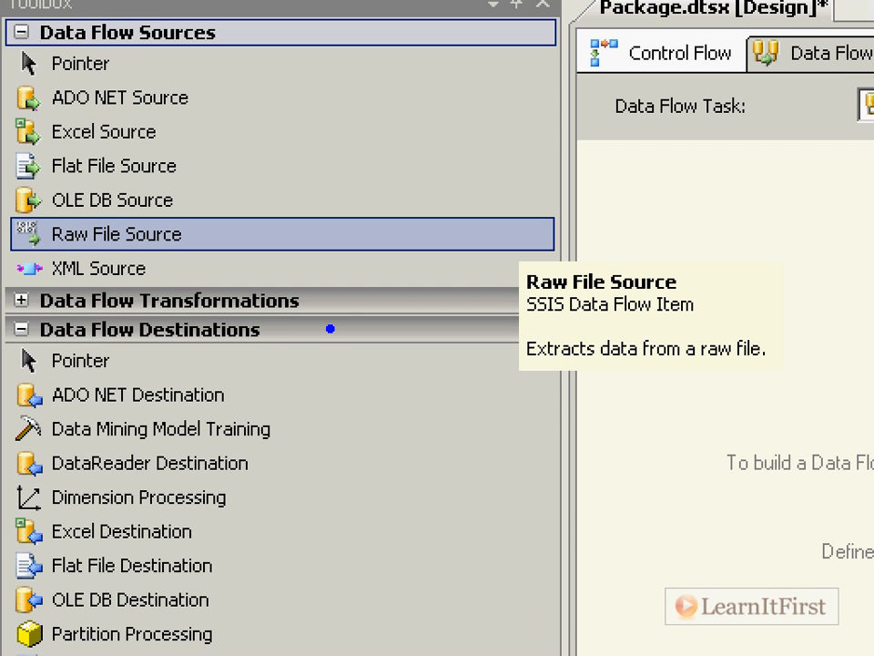
{"action": "left_click_drag", "start_coordinate": [153, 59], "coordinate": [235, 61]}
{"action": "left_click_drag", "start_coordinate": [161, 347], "coordinate": [279, 346]}
{"action": "mouse_move", "coordinate": [347, 278]}
{"action": "left_mouse_down"}
{"action": "mouse_move", "coordinate": [182, 312]}
{"action": "mouse_move", "coordinate": [325, 297]}
{"action": "mouse_move", "coordinate": [341, 277]}
{"action": "left_mouse_up"}
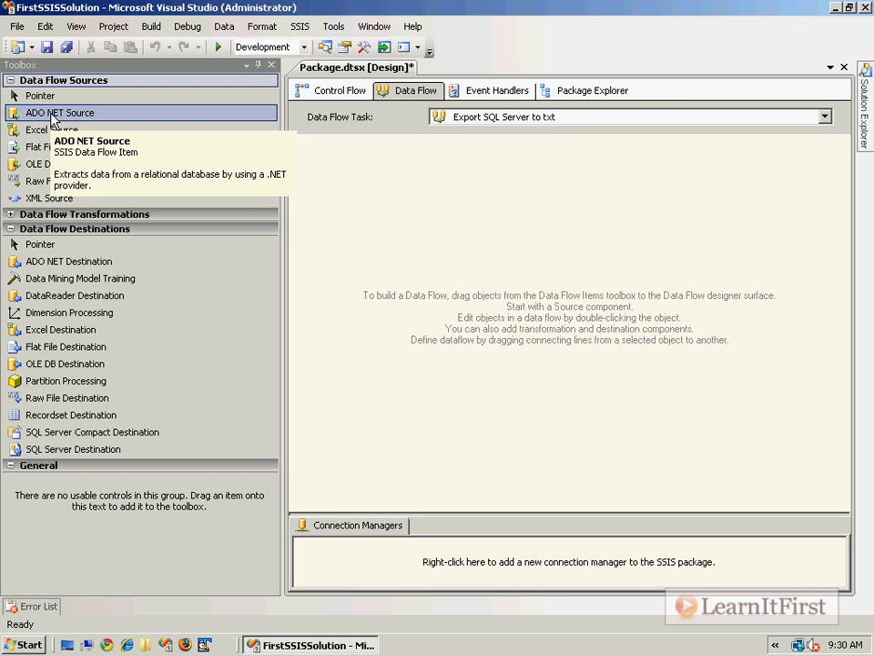
Step: Place an OLE DB Source and, below it, a Flat File Destination on the data flow
{"action": "left_click_drag", "start_coordinate": [30, 170], "coordinate": [367, 226]}
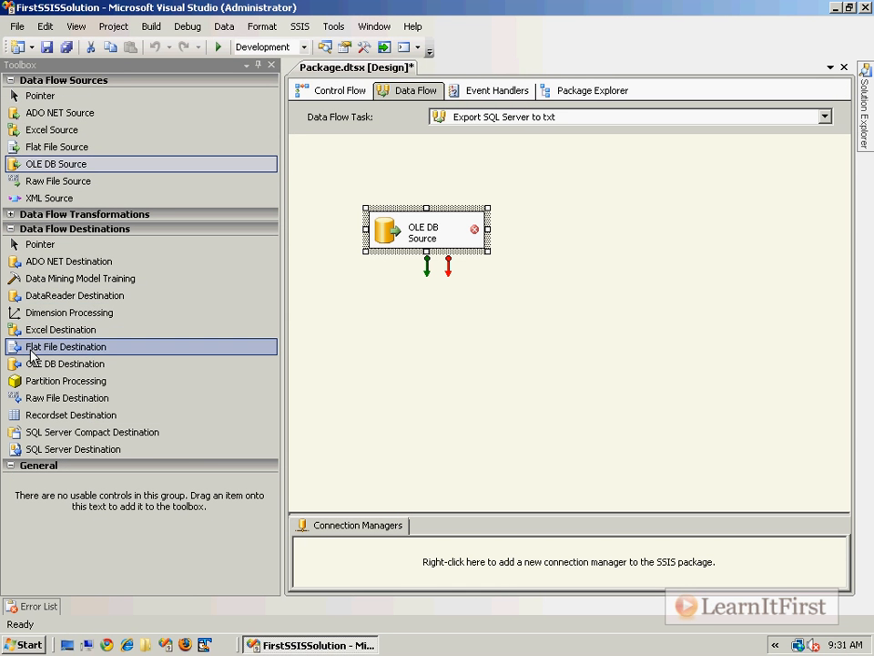
{"action": "left_click_drag", "start_coordinate": [59, 326], "coordinate": [847, 355]}
{"action": "left_click_drag", "start_coordinate": [424, 357], "coordinate": [422, 354]}
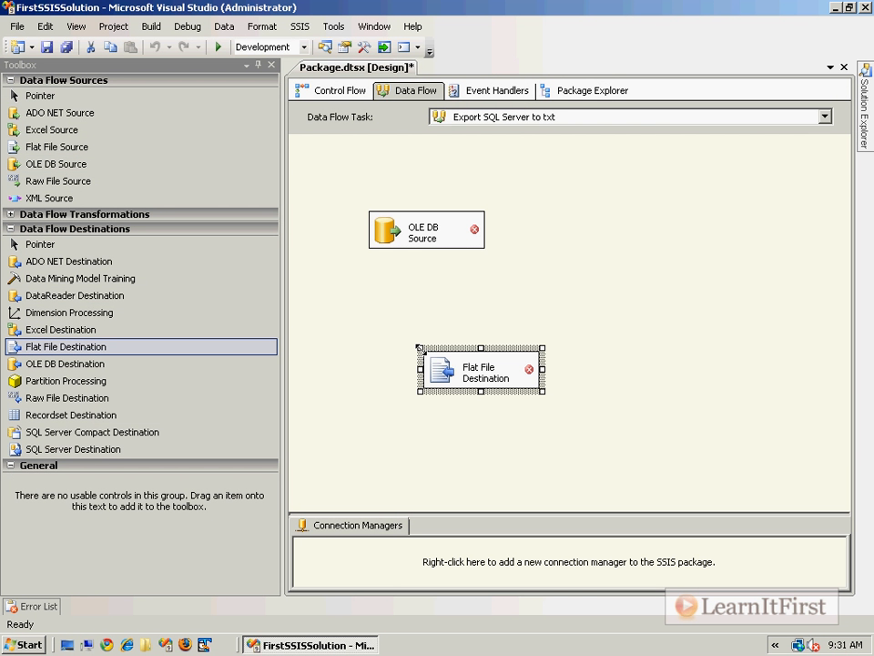
{"action": "mouse_move", "coordinate": [477, 240]}
{"action": "mouse_move", "coordinate": [521, 373]}
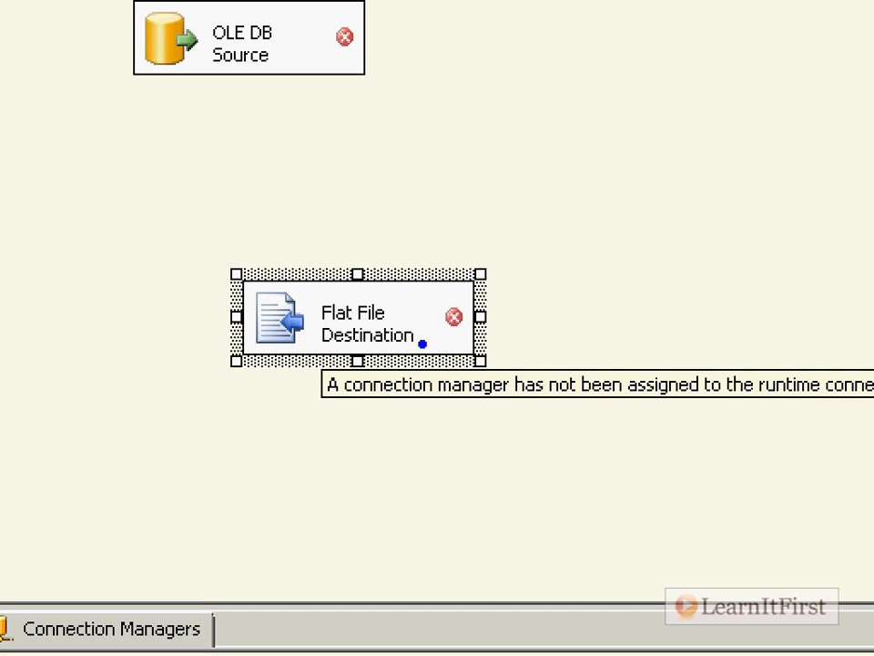
{"action": "mouse_move", "coordinate": [320, 367]}
{"action": "left_mouse_down"}
{"action": "mouse_move", "coordinate": [394, 402]}
{"action": "mouse_move", "coordinate": [535, 409]}
{"action": "left_mouse_up"}
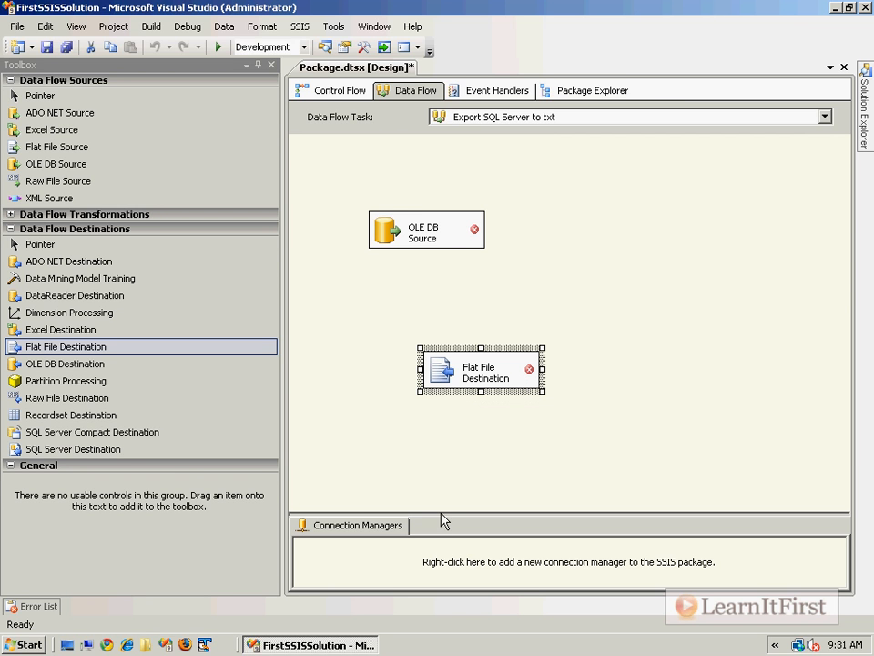
Step: Drag the splitter up to enlarge the Connection Managers pane and view its add-connection options
{"action": "mouse_move", "coordinate": [444, 514]}
{"action": "left_mouse_down"}
{"action": "mouse_move", "coordinate": [444, 366]}
{"action": "mouse_move", "coordinate": [487, 288]}
{"action": "mouse_move", "coordinate": [460, 251]}
{"action": "mouse_move", "coordinate": [446, 251]}
{"action": "left_mouse_up"}
{"action": "left_click", "coordinate": [425, 543]}
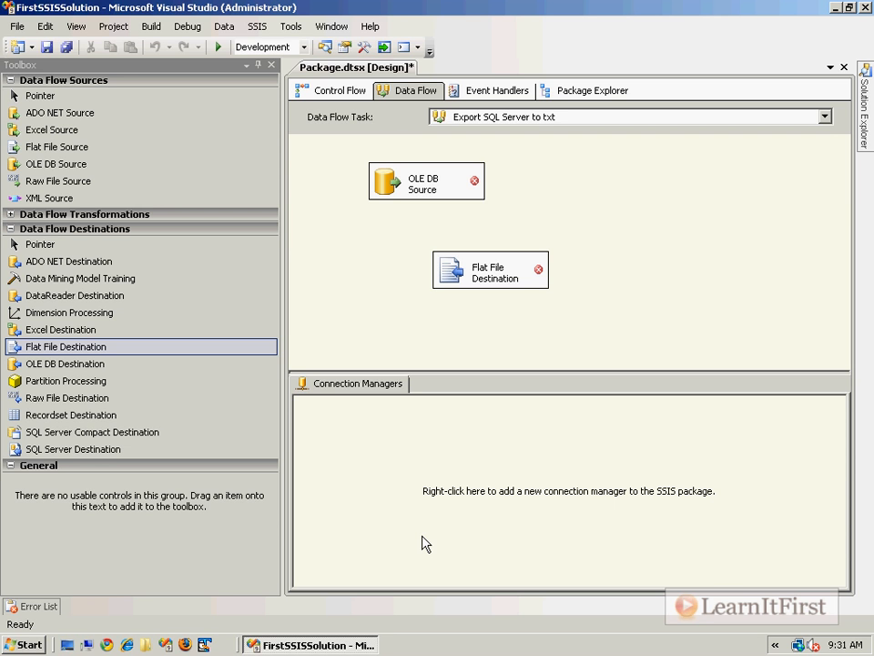
{"action": "right_click", "coordinate": [356, 456]}
Step: Try opening the Flat File Destination editor, declining since it has no input columns
{"action": "double_click", "coordinate": [455, 283]}
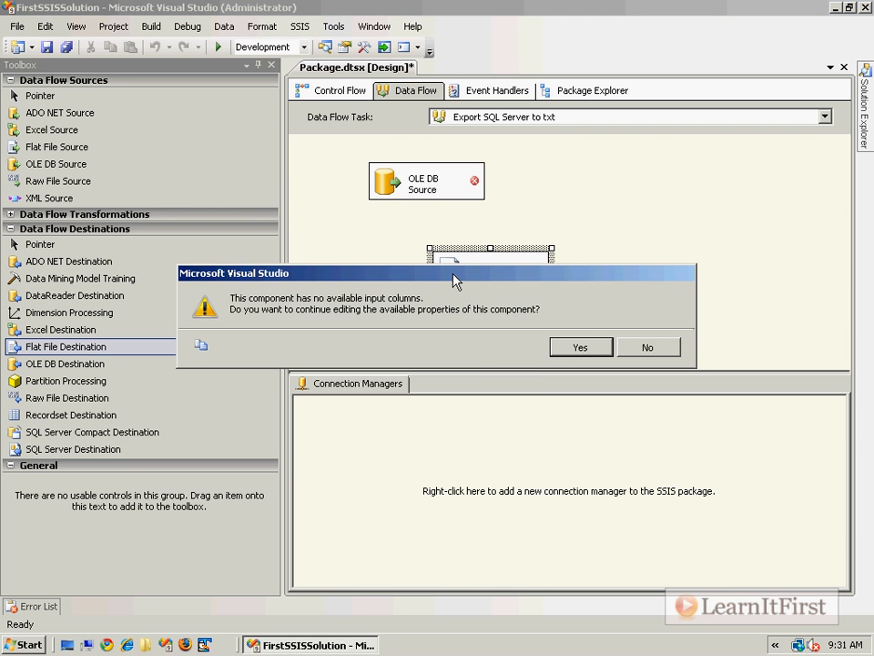
{"action": "left_click", "coordinate": [652, 347]}
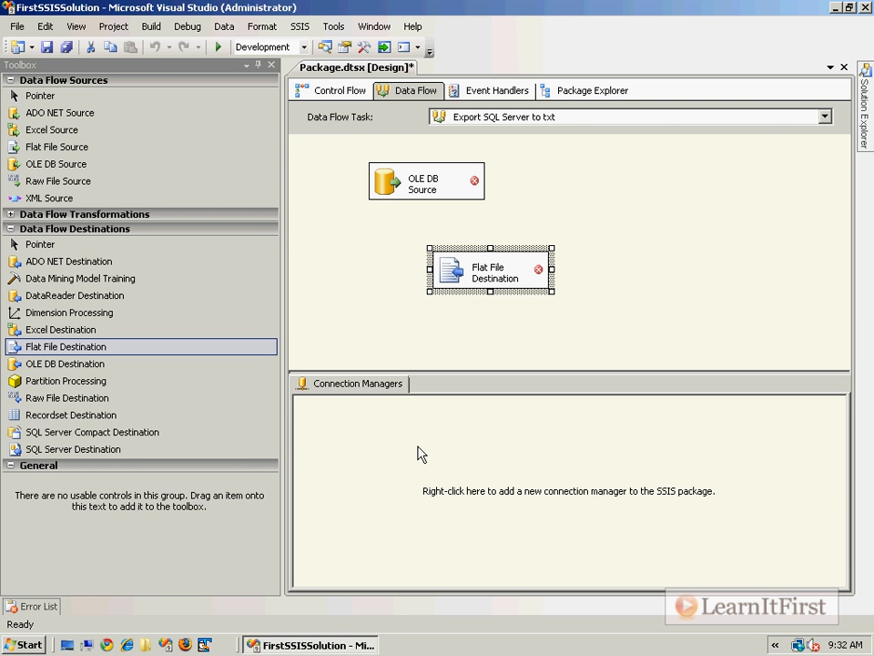
{"action": "left_click", "coordinate": [536, 449]}
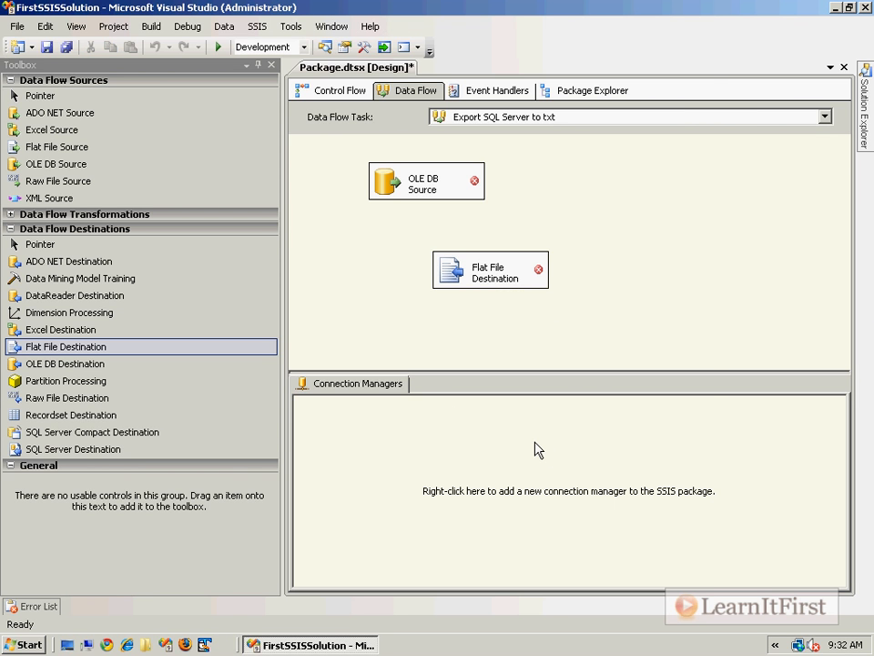
Step: Open the OLE DB Source editor, find no connection managers listed, and cancel
{"action": "left_click", "coordinate": [389, 190]}
{"action": "double_click", "coordinate": [388, 190]}
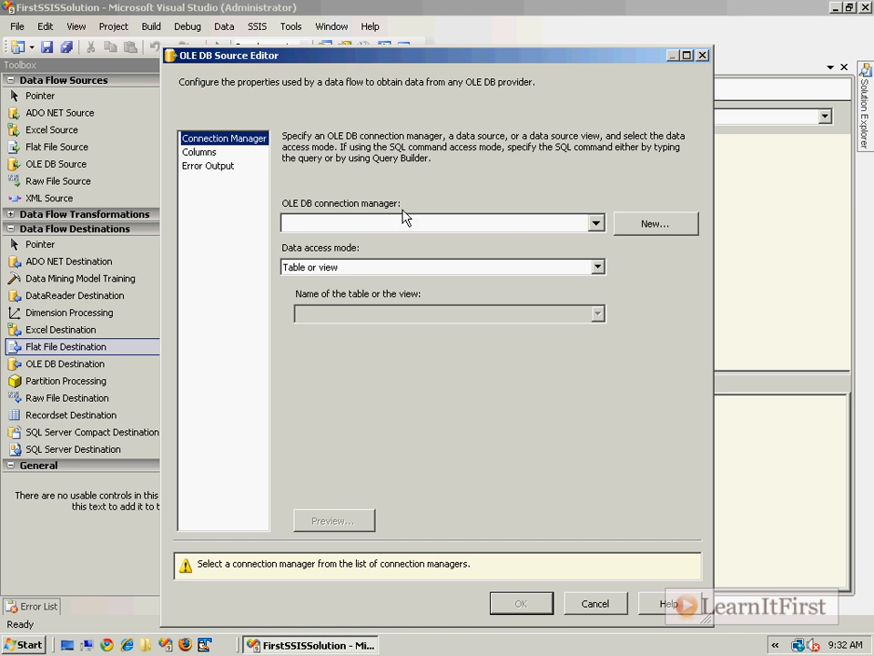
{"action": "left_click", "coordinate": [597, 223]}
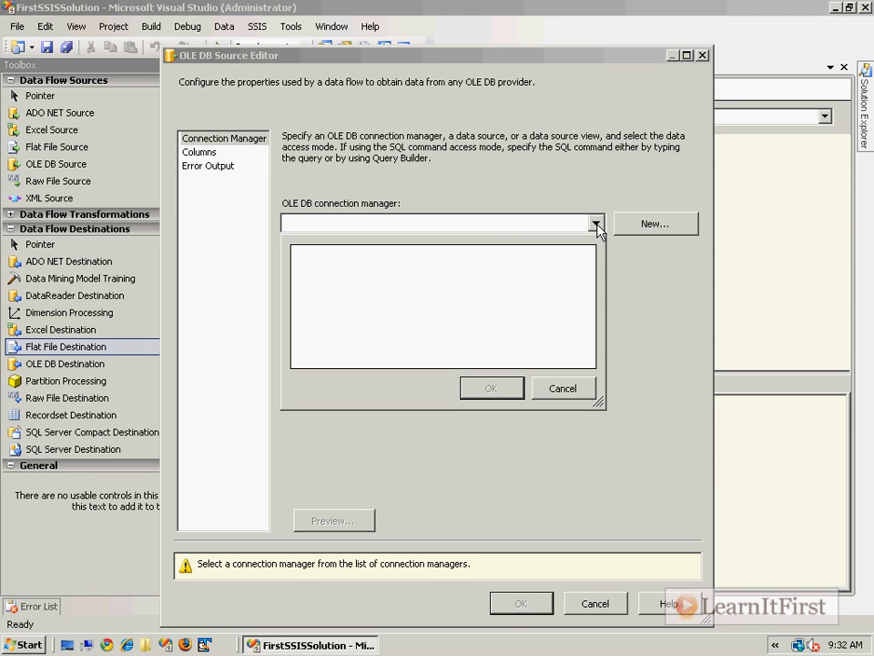
{"action": "left_click", "coordinate": [610, 498]}
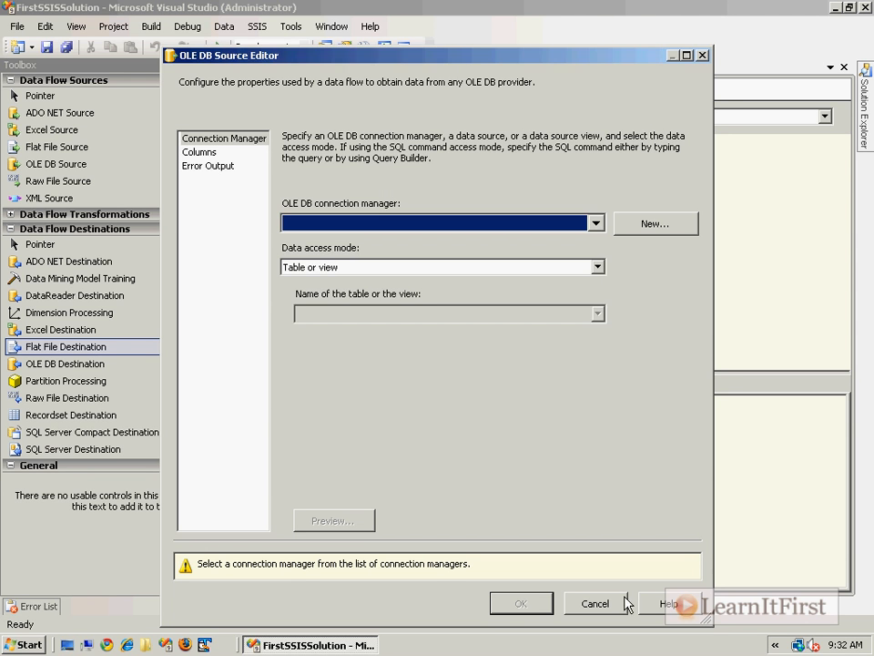
{"action": "left_click", "coordinate": [613, 604]}
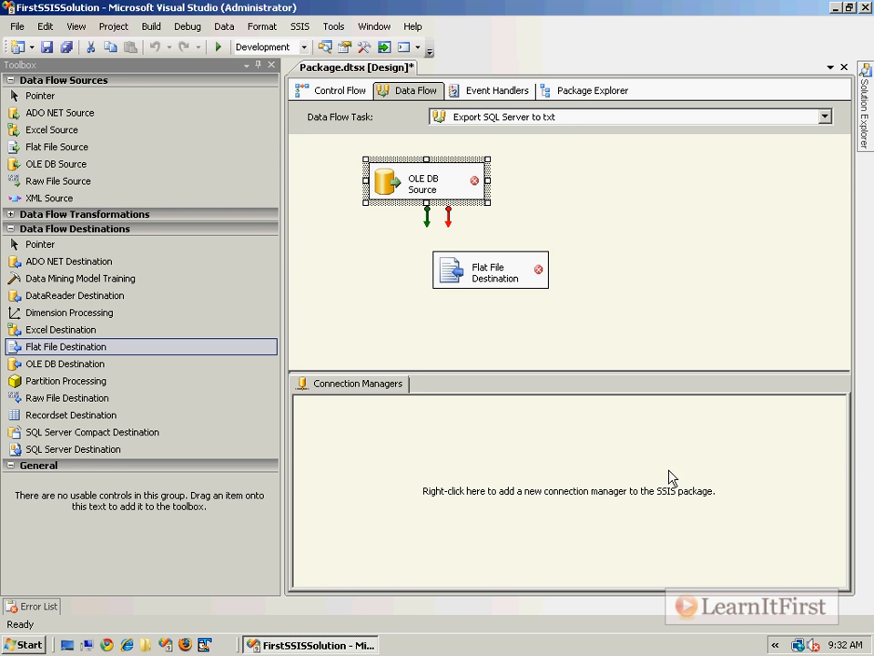
Step: Reopen the OLE DB Source editor and start a new OLE DB connection manager
{"action": "mouse_move", "coordinate": [412, 196]}
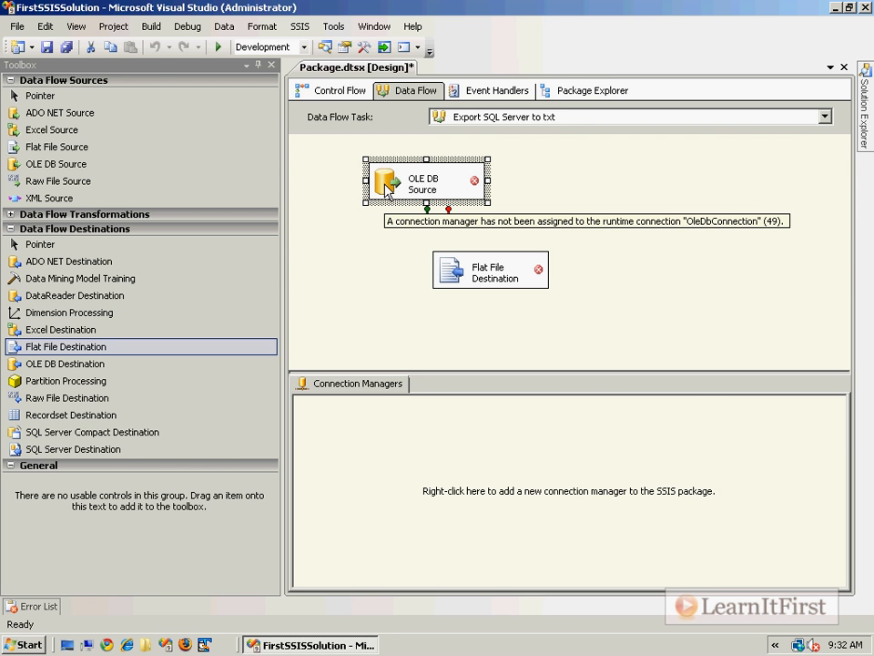
{"action": "double_click", "coordinate": [387, 190]}
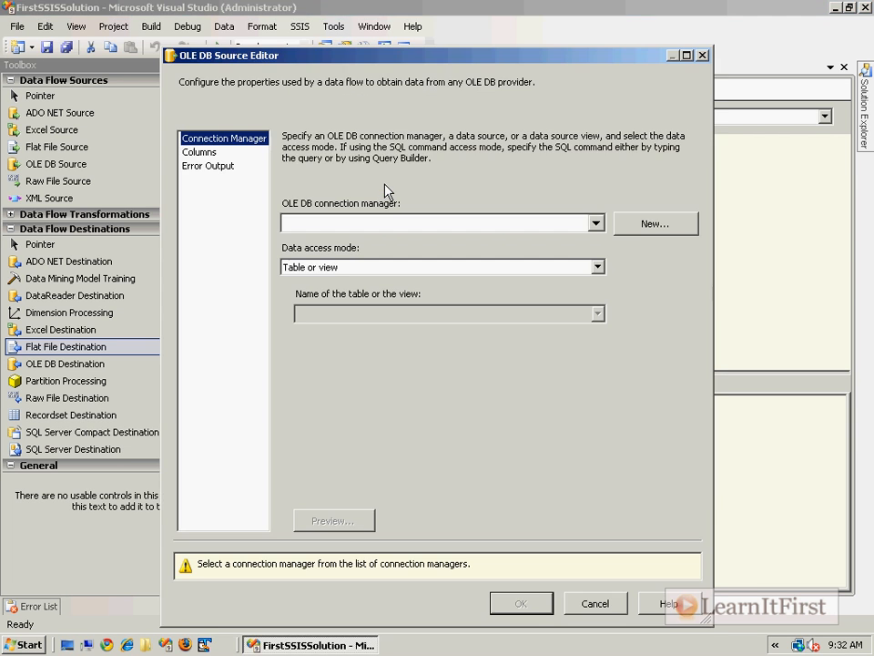
{"action": "left_click", "coordinate": [620, 228]}
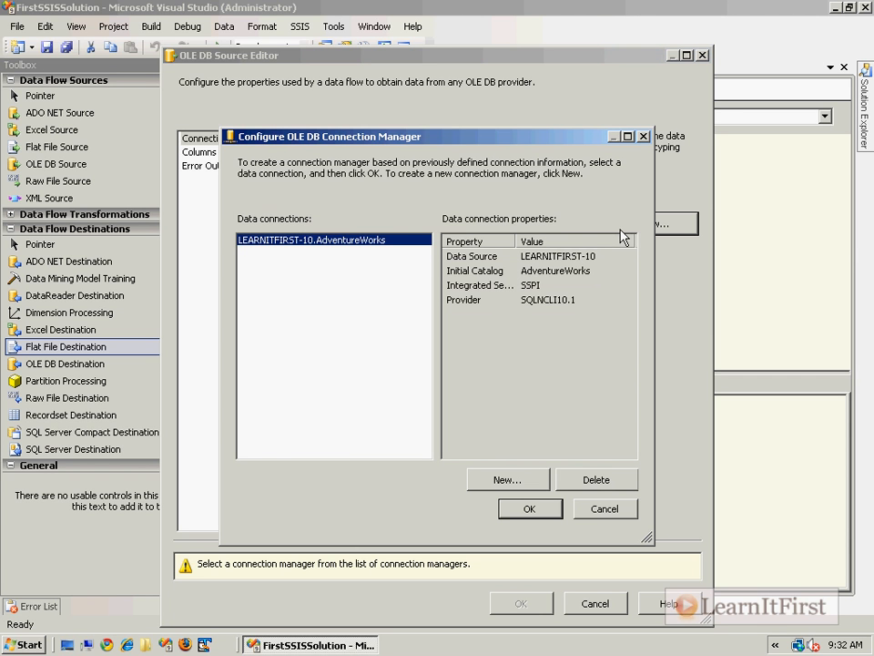
Step: Delete the LEARNITFIRST-10.AdventureWorks data connection and begin a new one
{"action": "left_click", "coordinate": [594, 483]}
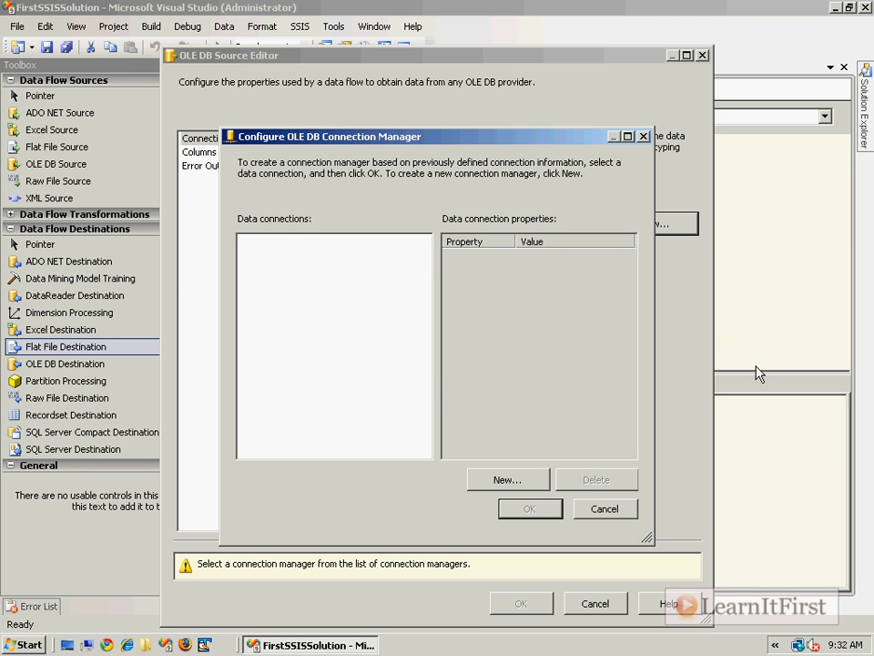
{"action": "left_click", "coordinate": [533, 483]}
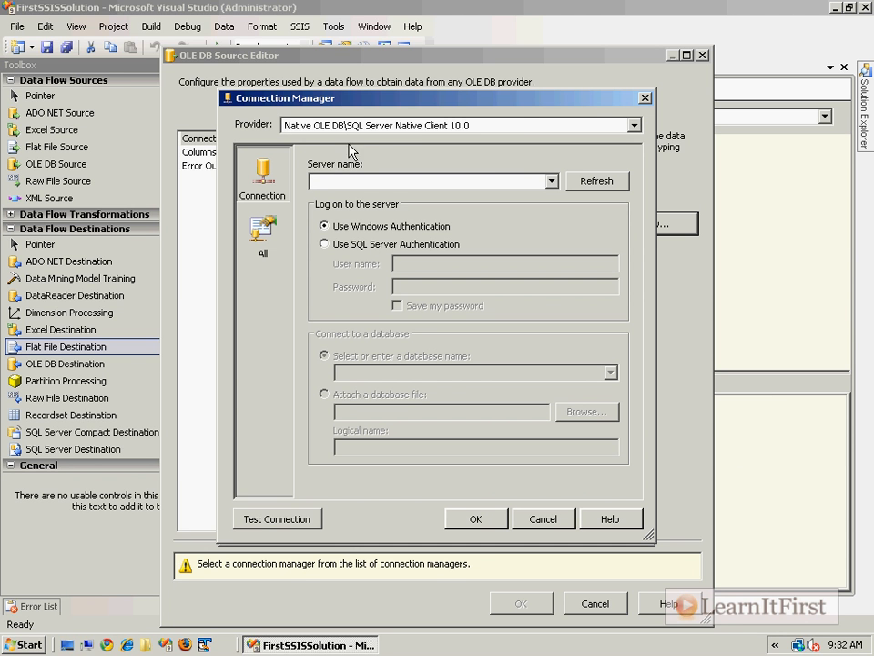
Step: Browse the OLE DB provider list and keep SQL Server Native Client 10.0
{"action": "left_click", "coordinate": [634, 125]}
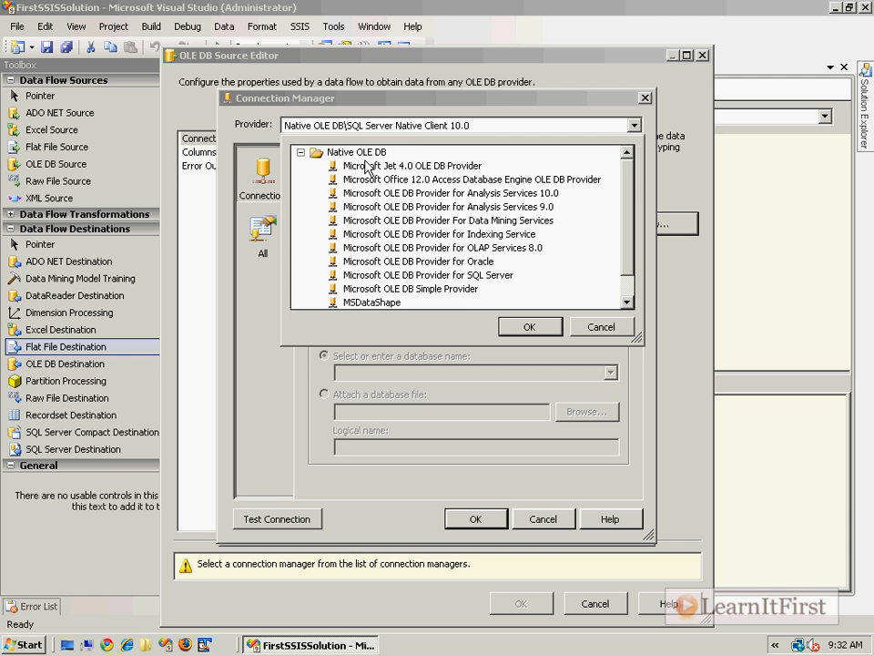
{"action": "left_click_drag", "start_coordinate": [629, 201], "coordinate": [635, 244]}
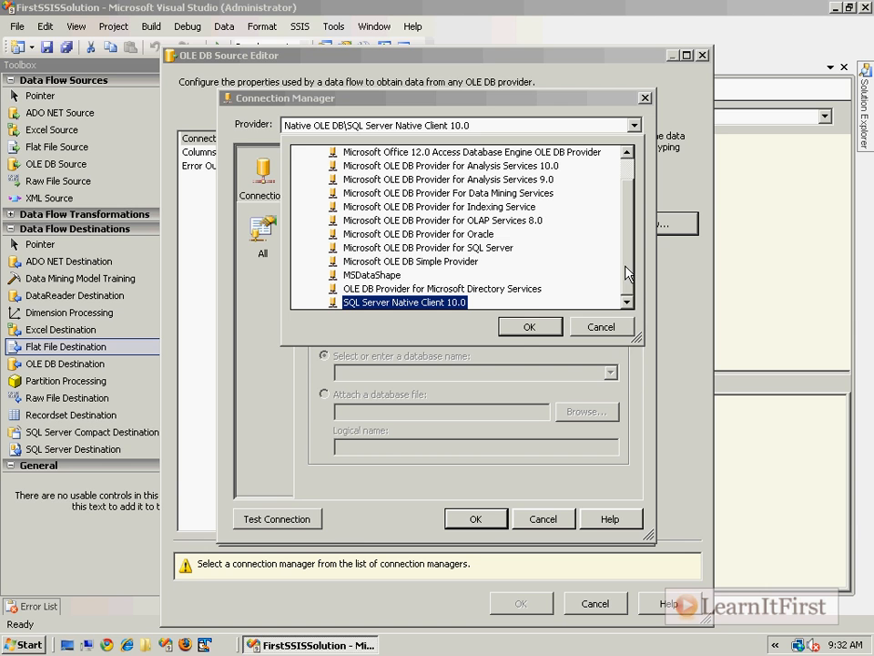
{"action": "right_click", "coordinate": [626, 274]}
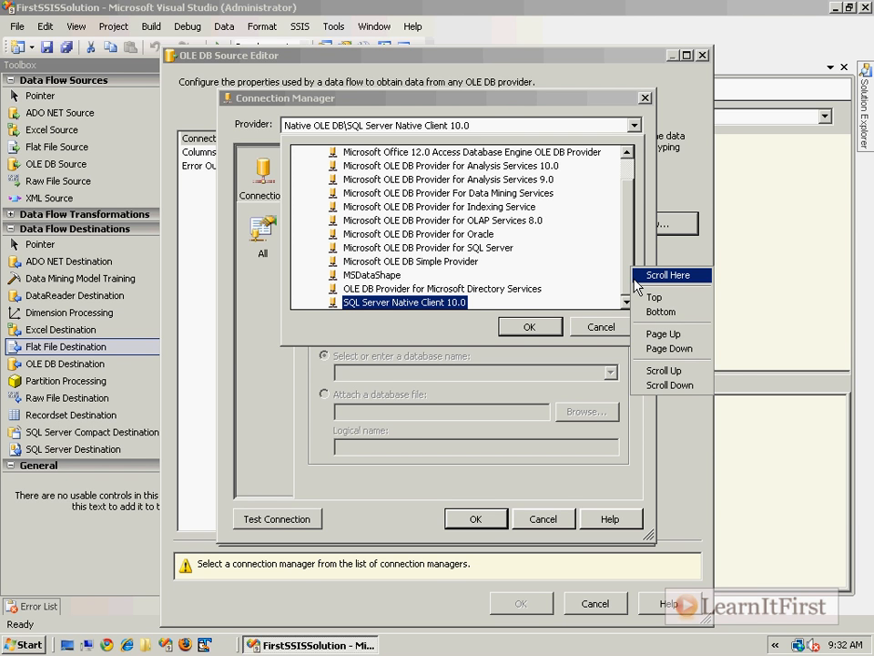
{"action": "left_click", "coordinate": [525, 327]}
Step: Set server (local) and database FromExcel, test the connection successfully, and save it
{"action": "left_click", "coordinate": [427, 182]}
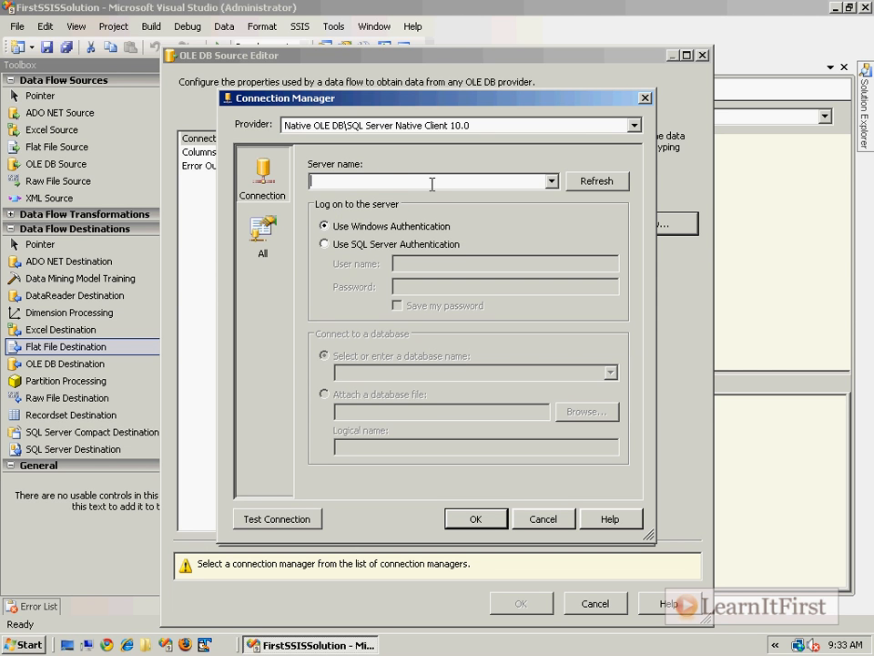
{"action": "type", "text": "(local)"}
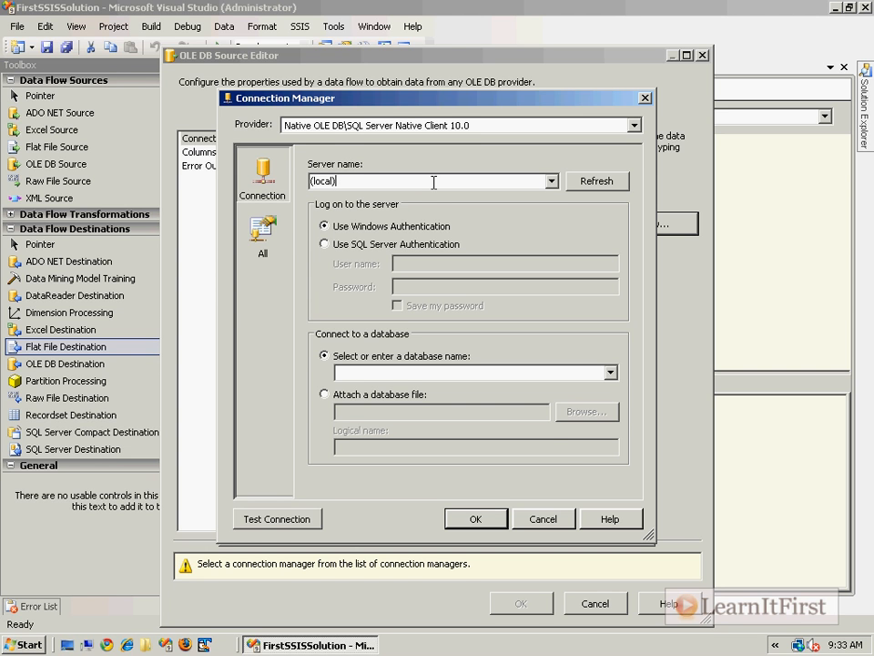
{"action": "left_click", "coordinate": [611, 374]}
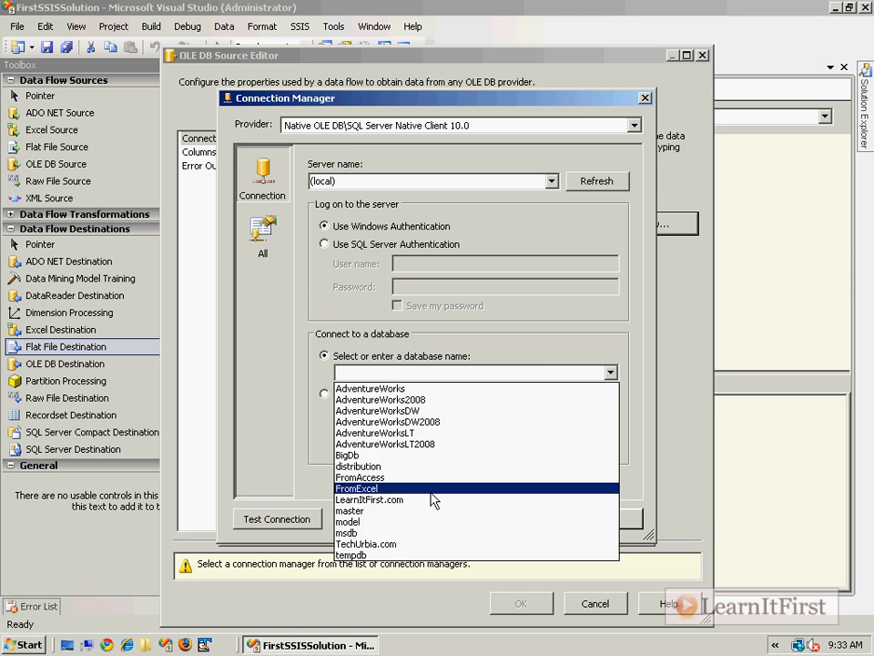
{"action": "left_click", "coordinate": [431, 489]}
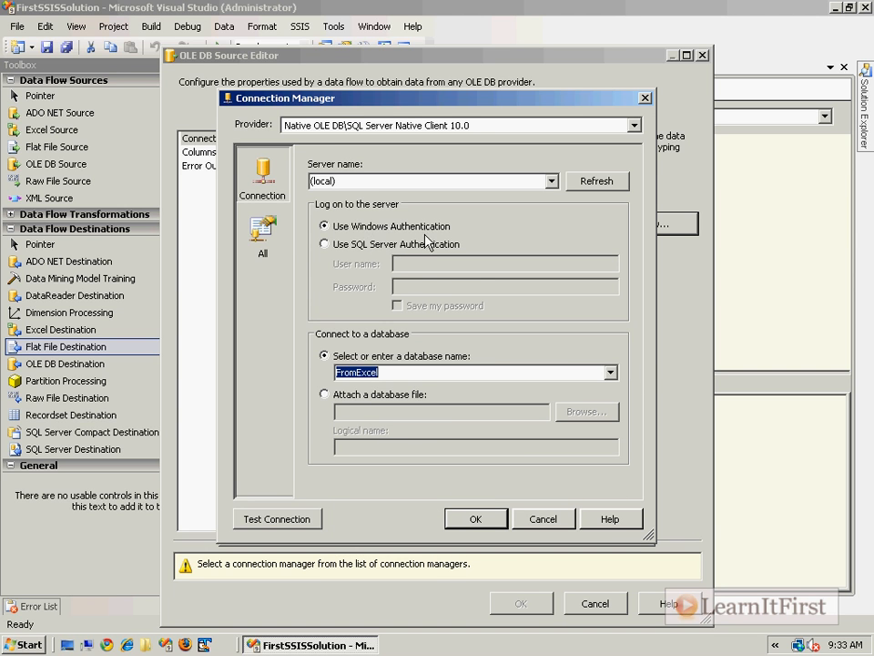
{"action": "left_click", "coordinate": [274, 519]}
{"action": "left_click", "coordinate": [624, 349]}
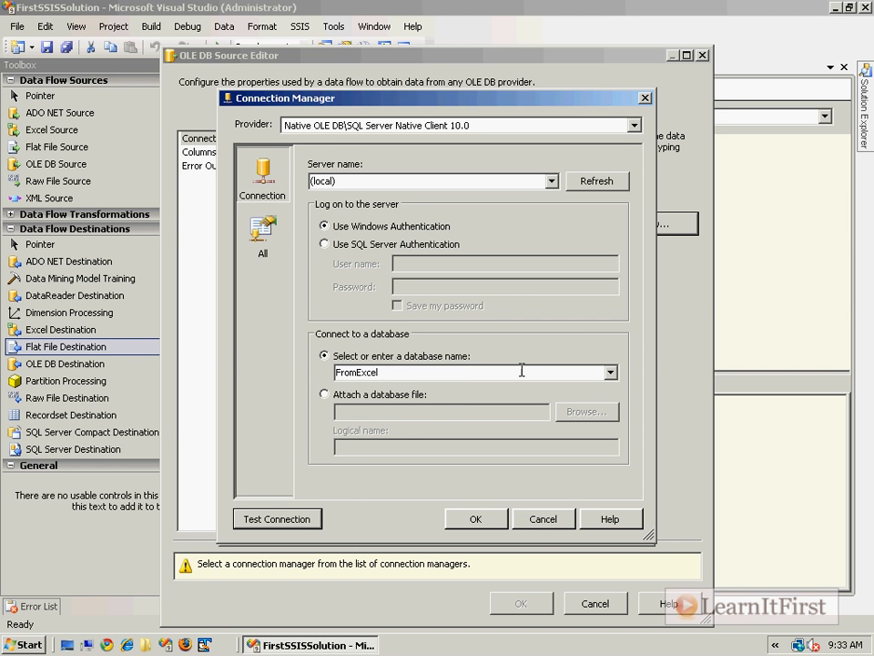
{"action": "left_click", "coordinate": [610, 374]}
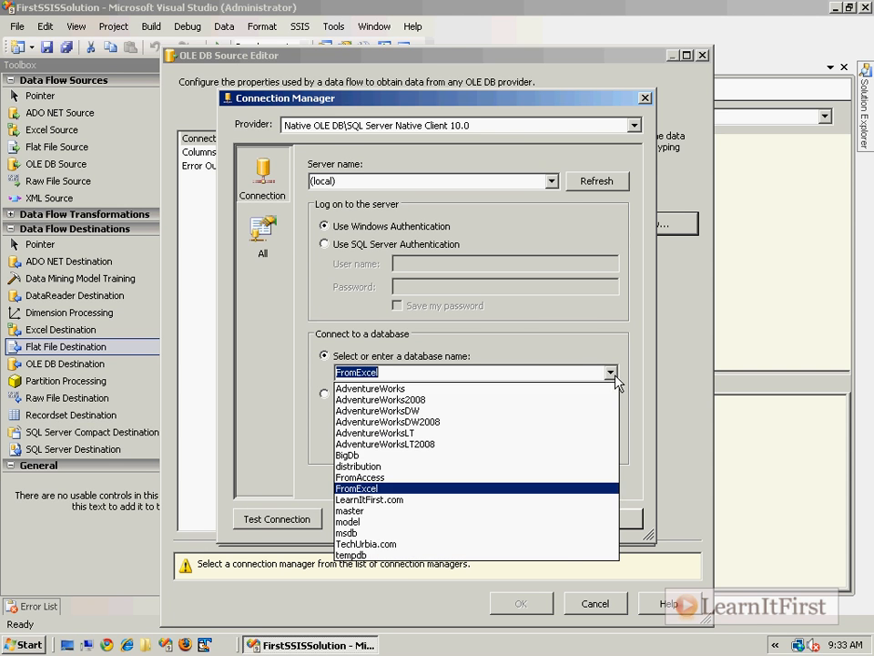
{"action": "left_click", "coordinate": [557, 489]}
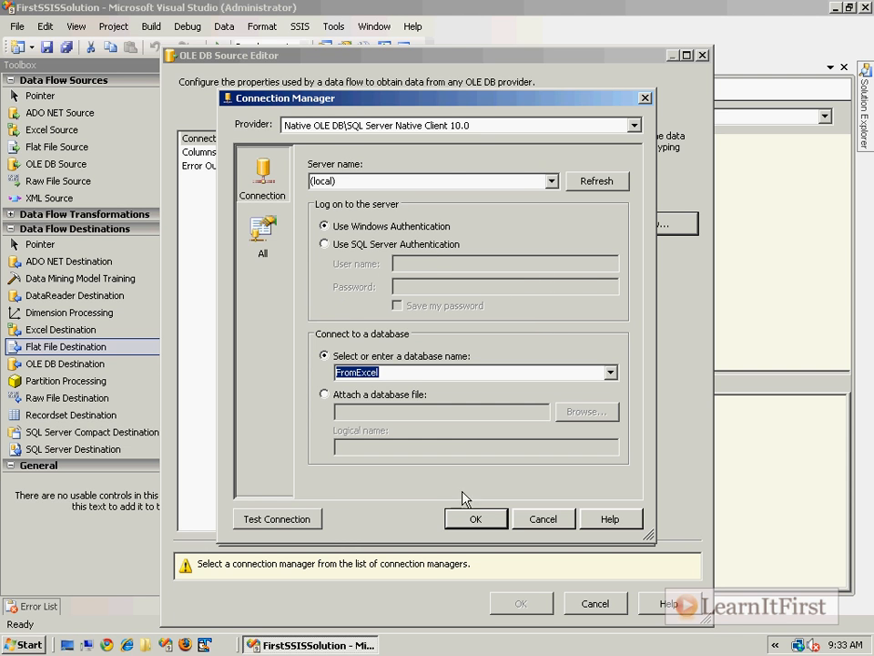
{"action": "left_click", "coordinate": [474, 518]}
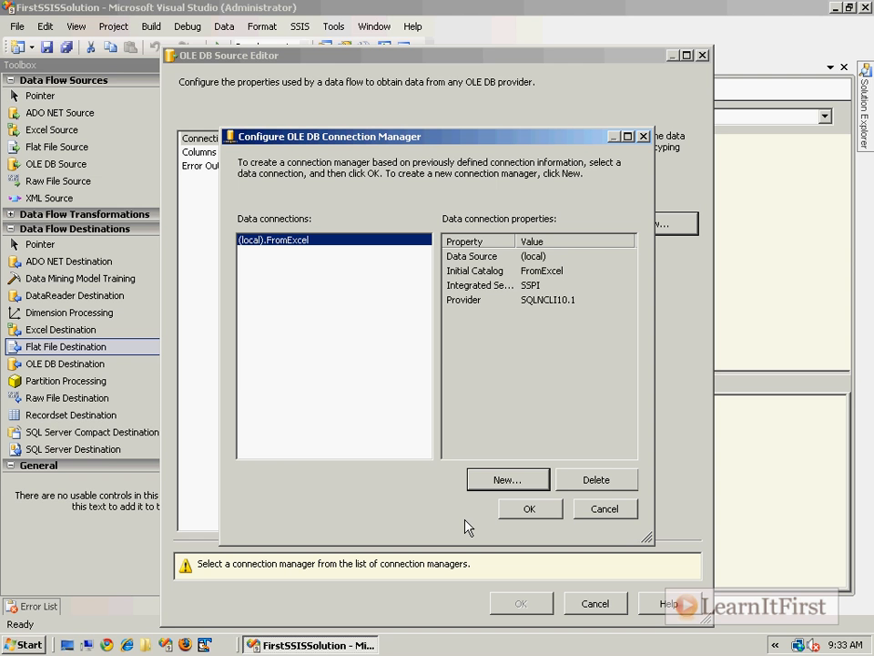
Step: Select the (local).FromExcel connection for the OLE DB Source and confirm it
{"action": "left_click", "coordinate": [533, 339]}
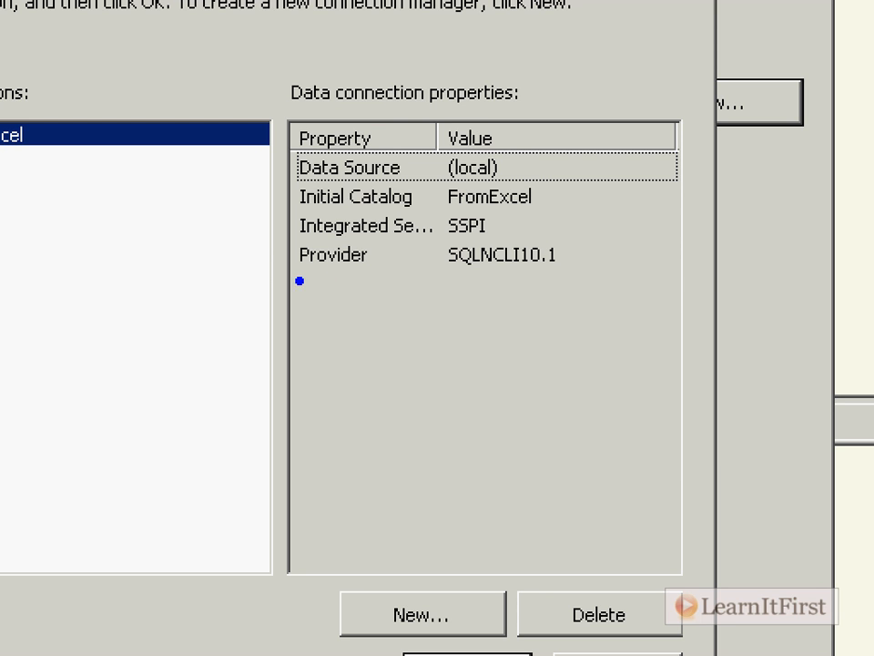
{"action": "mouse_move", "coordinate": [271, 236]}
{"action": "left_mouse_down"}
{"action": "mouse_move", "coordinate": [557, 291]}
{"action": "mouse_move", "coordinate": [657, 289]}
{"action": "left_mouse_up"}
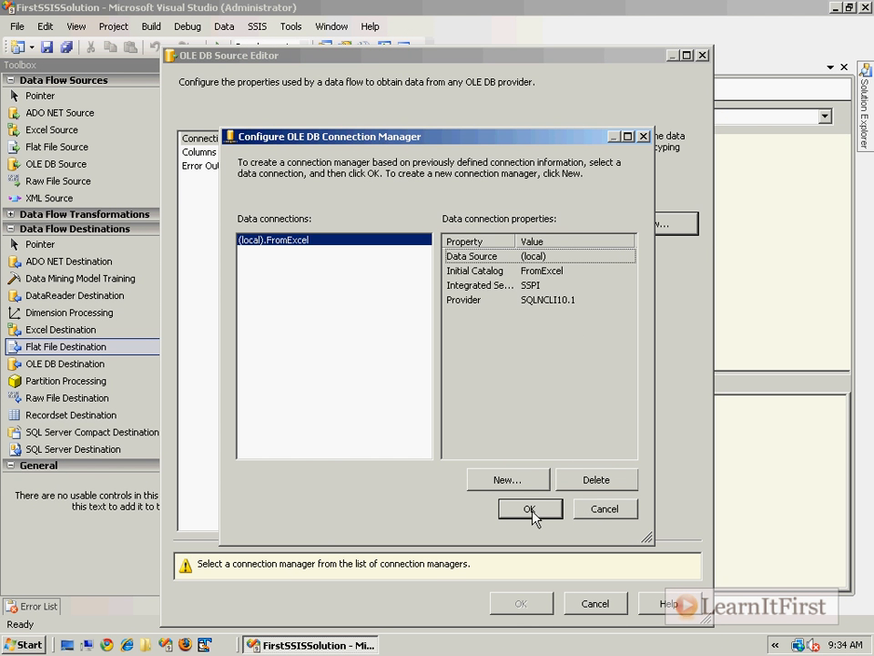
{"action": "left_click", "coordinate": [532, 511]}
Step: Move the OLE DB Source Editor aside to reveal the package's Connection Managers
{"action": "left_click_drag", "start_coordinate": [428, 59], "coordinate": [81, 26]}
{"action": "left_click_drag", "start_coordinate": [239, 19], "coordinate": [48, 29]}
{"action": "left_click_drag", "start_coordinate": [107, 20], "coordinate": [164, 13]}
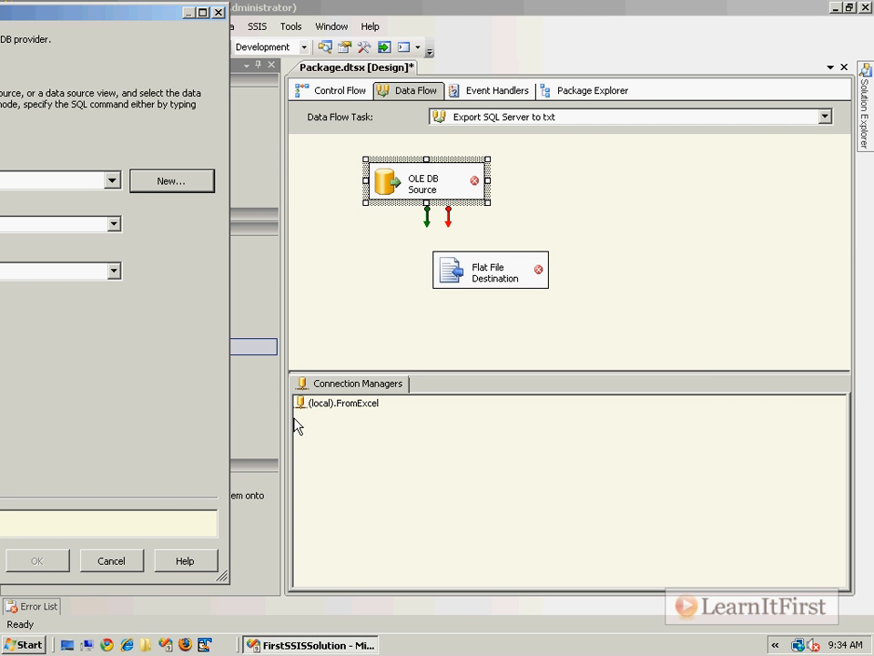
Step: Set the OLE DB Source to Table or view mode reading [dbo].[Course], then view its columns
{"action": "left_click_drag", "start_coordinate": [138, 13], "coordinate": [628, 35]}
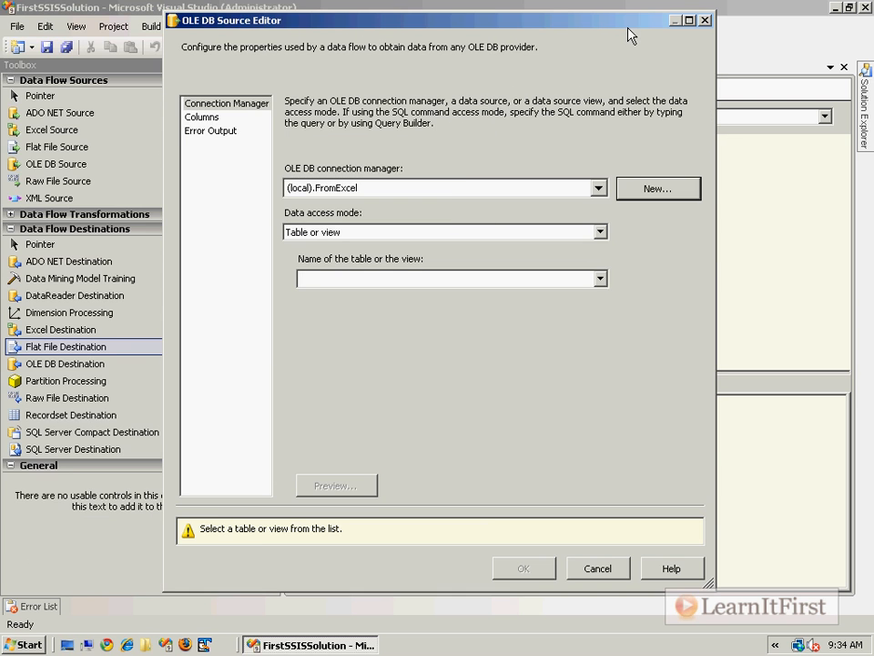
{"action": "left_click", "coordinate": [600, 233]}
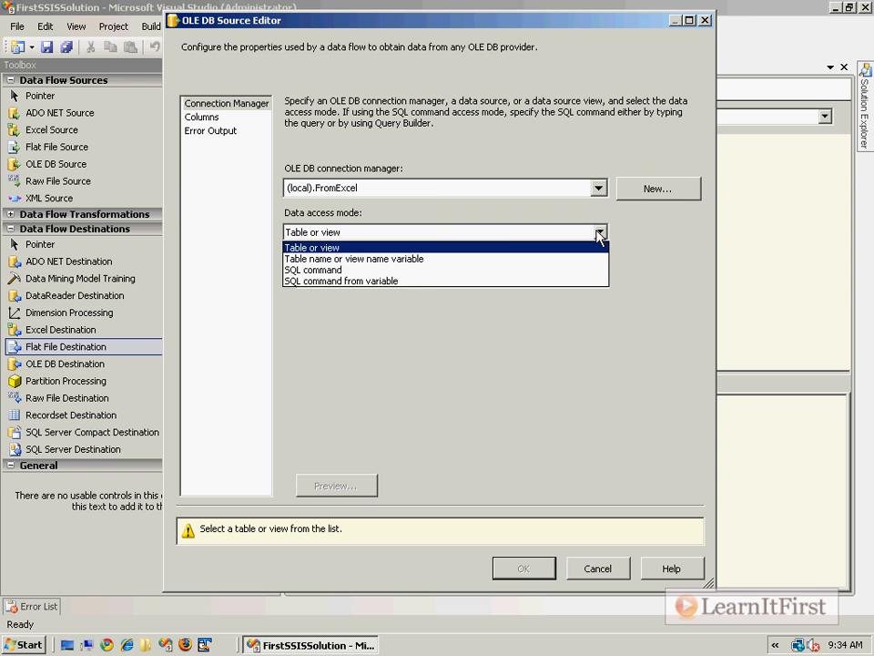
{"action": "left_click", "coordinate": [446, 250]}
{"action": "left_click", "coordinate": [599, 279]}
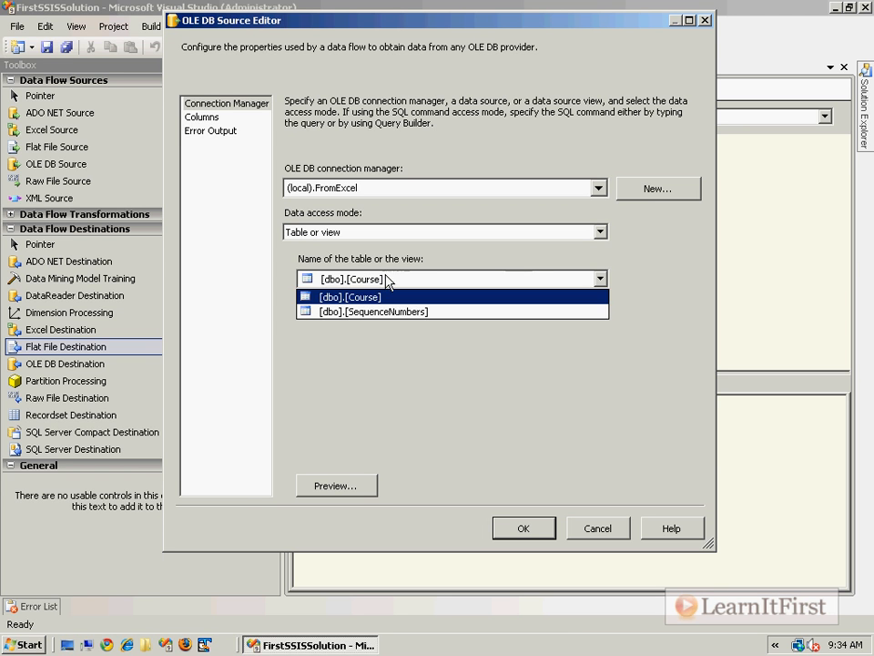
{"action": "left_click", "coordinate": [478, 302]}
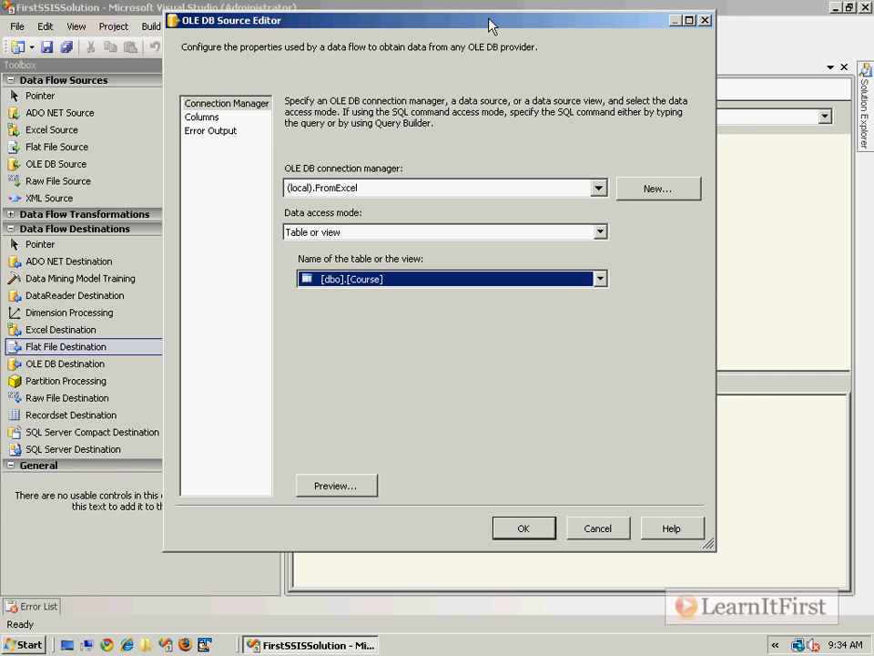
{"action": "left_click", "coordinate": [210, 118]}
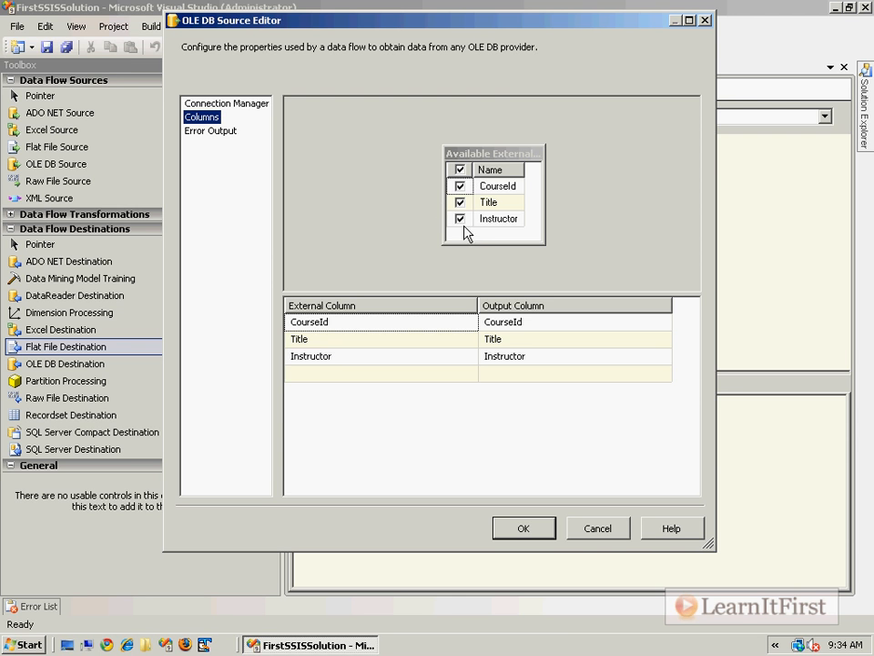
Step: Keep CourseId, Title and Instructor all checked as outputs and close the source editor with OK
{"action": "left_click", "coordinate": [461, 171]}
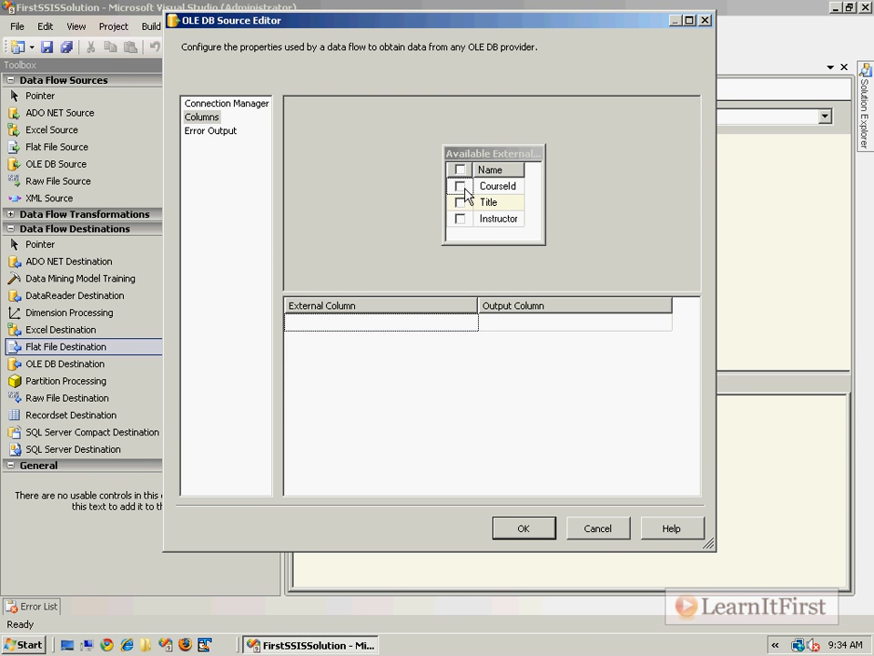
{"action": "left_click", "coordinate": [461, 170]}
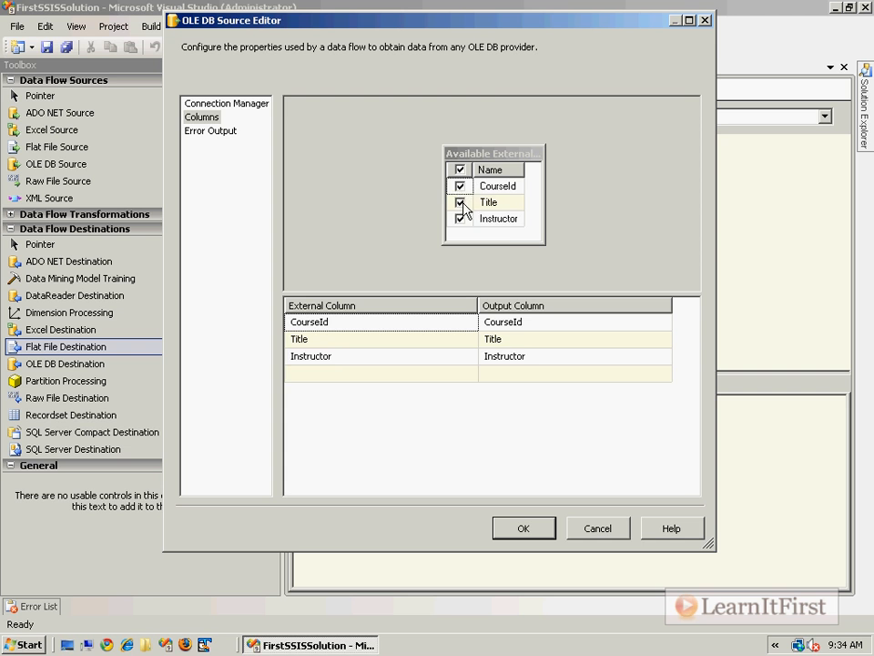
{"action": "left_click", "coordinate": [460, 202]}
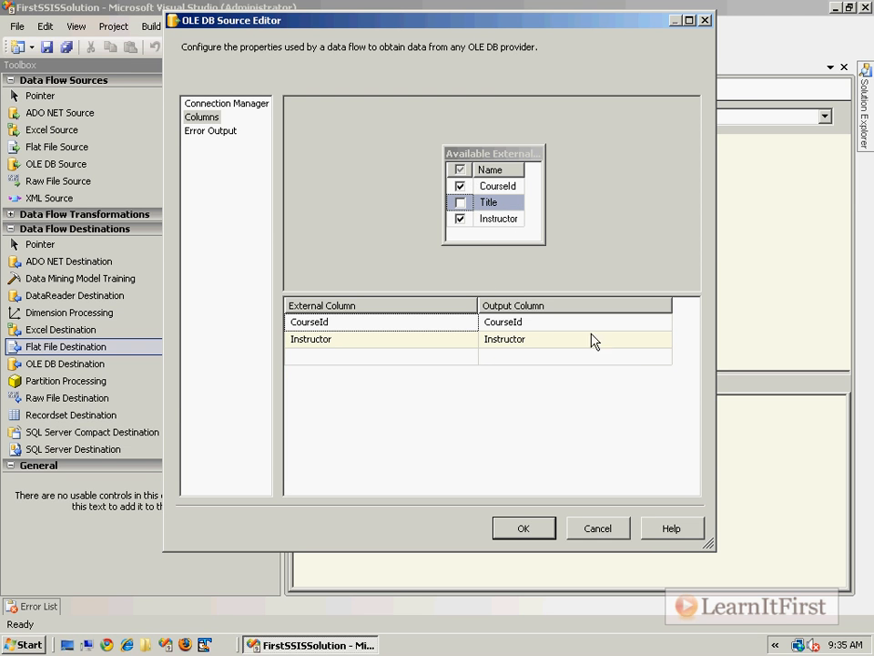
{"action": "left_click", "coordinate": [460, 202]}
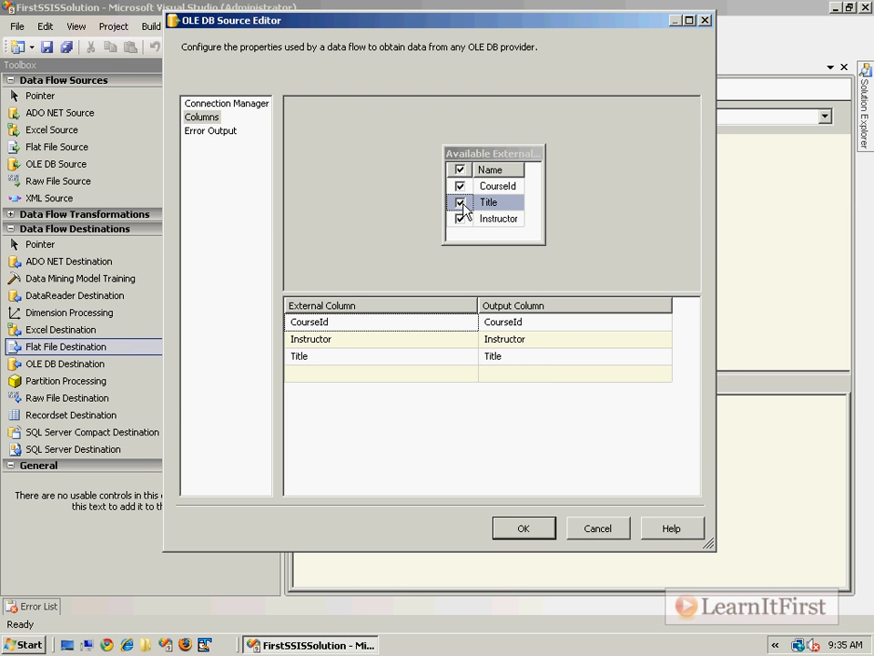
{"action": "left_click", "coordinate": [549, 529]}
{"action": "left_click", "coordinate": [670, 289]}
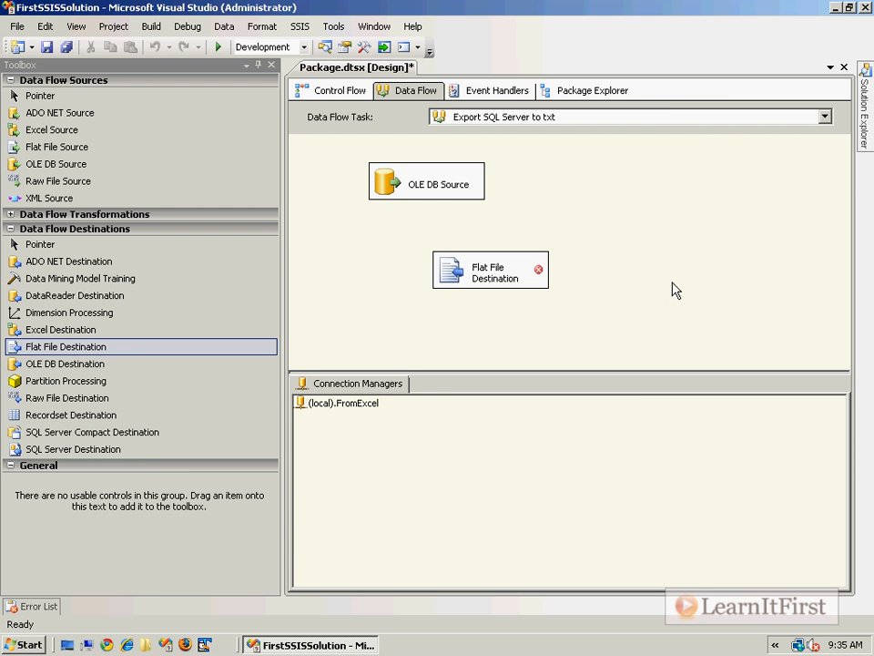
Step: Connect the OLE DB Source's output path to the Flat File Destination
{"action": "left_click", "coordinate": [451, 191]}
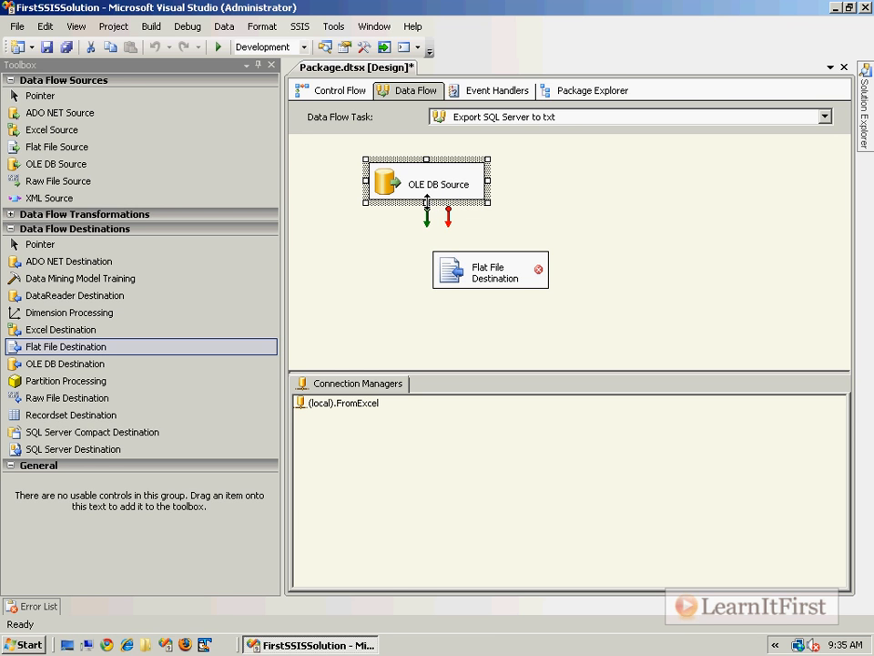
{"action": "left_click", "coordinate": [25, 218]}
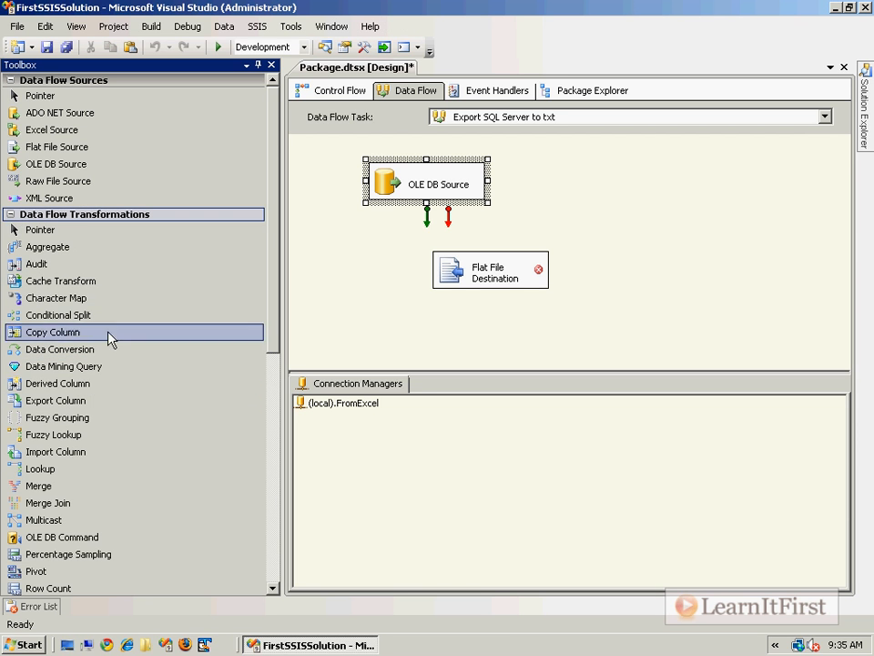
{"action": "left_click", "coordinate": [27, 215]}
{"action": "left_click_drag", "start_coordinate": [427, 227], "coordinate": [449, 259]}
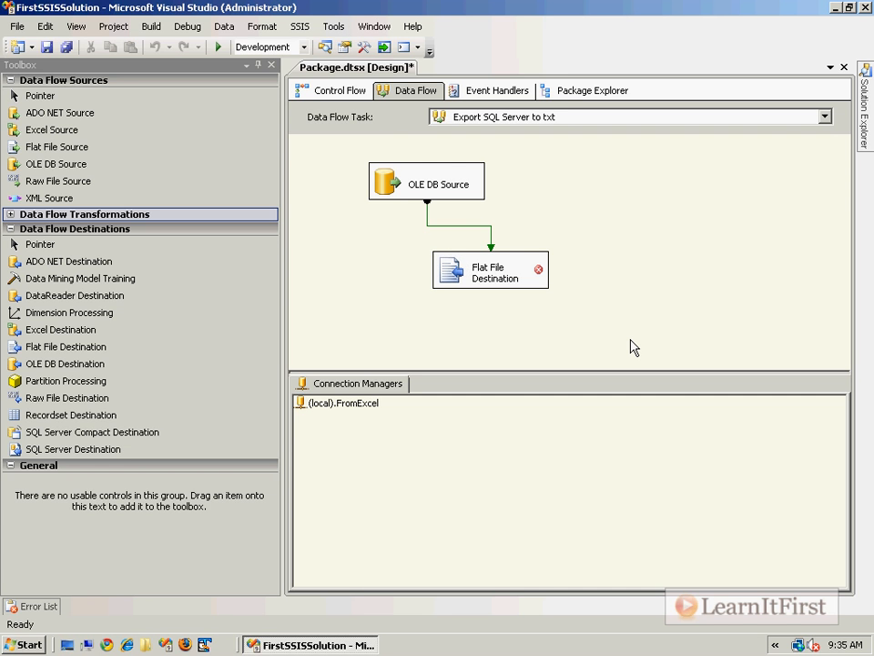
Step: Delete the source-to-destination path and try editing the Flat File Destination
{"action": "left_click", "coordinate": [441, 187]}
{"action": "left_click", "coordinate": [493, 279]}
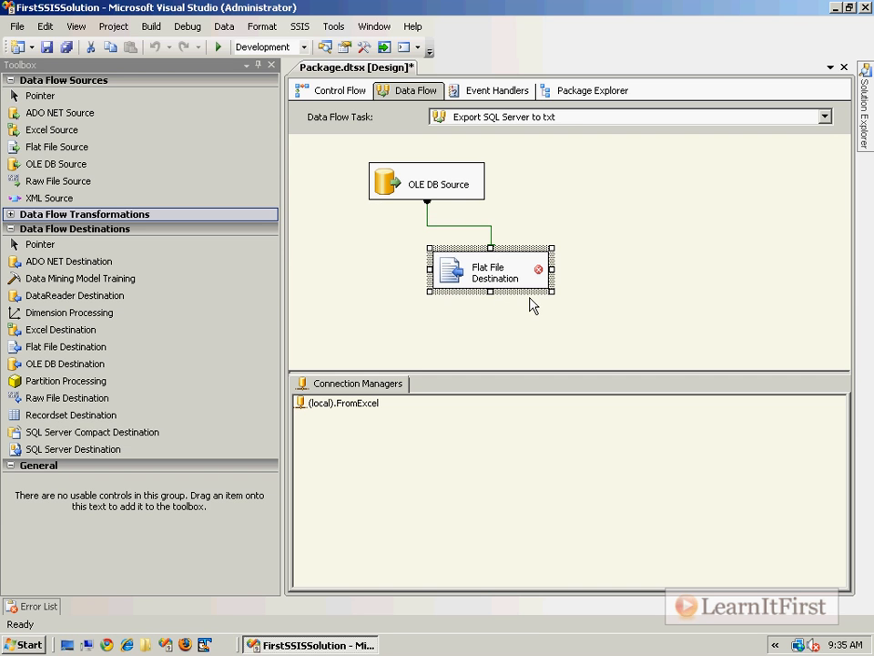
{"action": "left_click", "coordinate": [465, 225]}
{"action": "key", "text": "Delete"}
{"action": "mouse_move", "coordinate": [480, 285]}
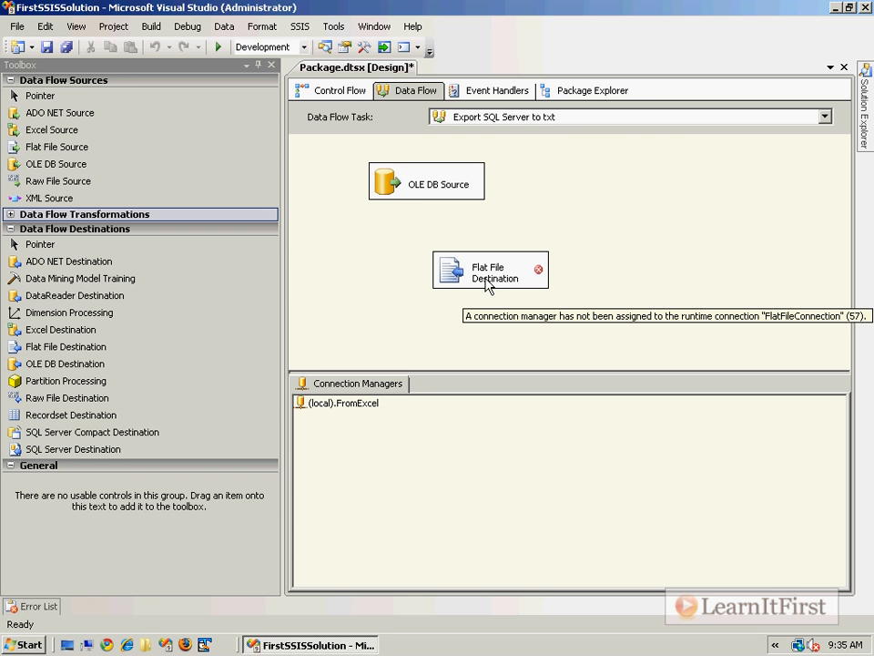
{"action": "double_click", "coordinate": [487, 284]}
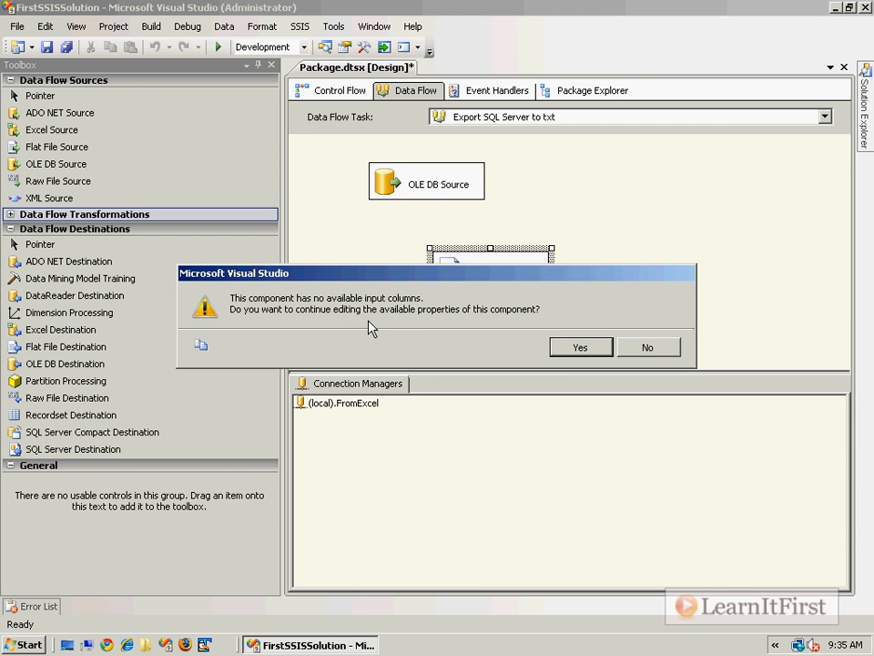
Step: Decline the warning, link the OLE DB Source output to the Flat File Destination, and cancel its editor
{"action": "left_click", "coordinate": [648, 348]}
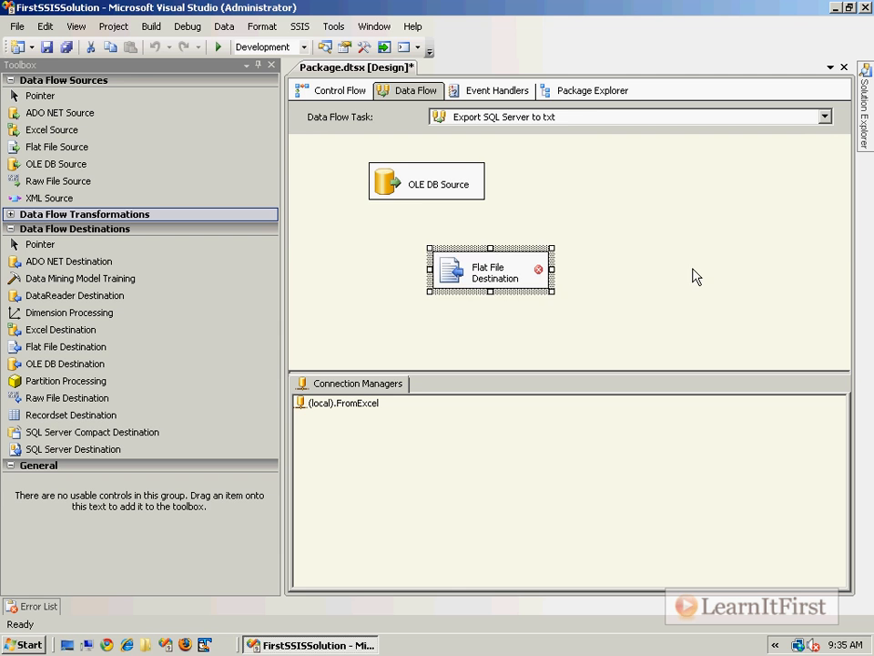
{"action": "left_click", "coordinate": [434, 200]}
{"action": "left_click_drag", "start_coordinate": [428, 219], "coordinate": [460, 274]}
{"action": "double_click", "coordinate": [460, 273]}
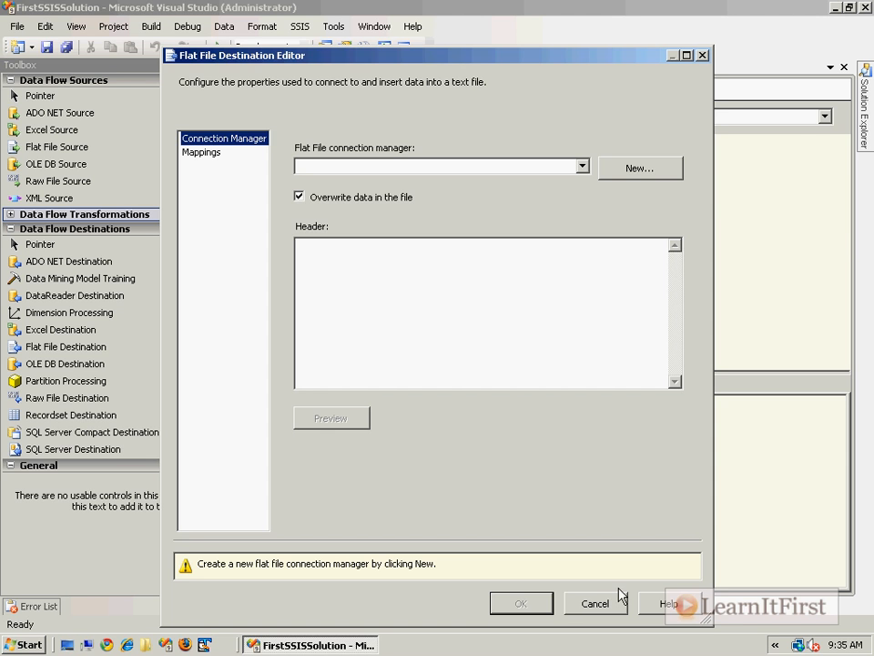
{"action": "left_click", "coordinate": [597, 605]}
Step: Delete the path again and decline the no-input-columns warning
{"action": "left_click", "coordinate": [490, 235]}
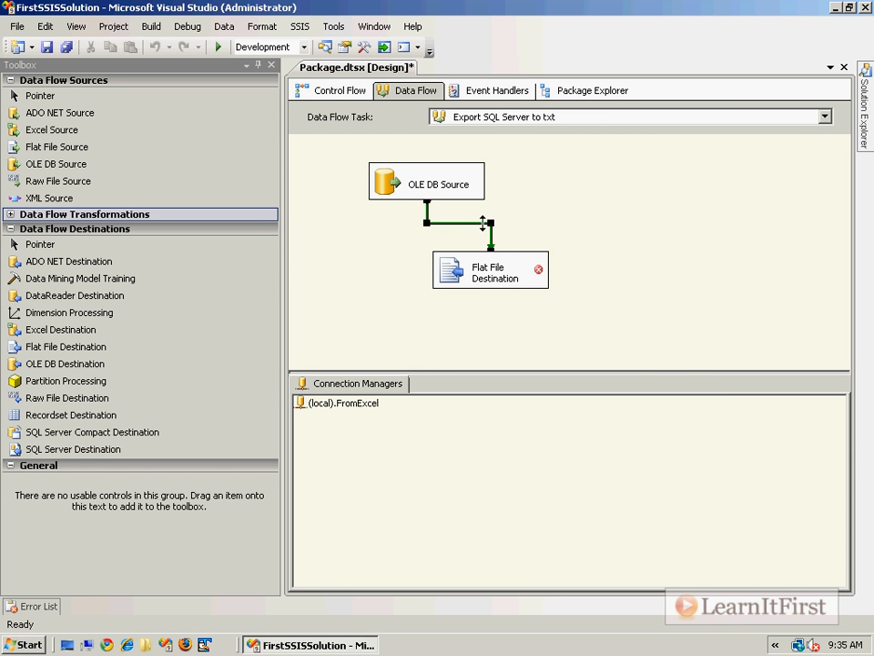
{"action": "key", "text": "Delete"}
{"action": "double_click", "coordinate": [495, 273]}
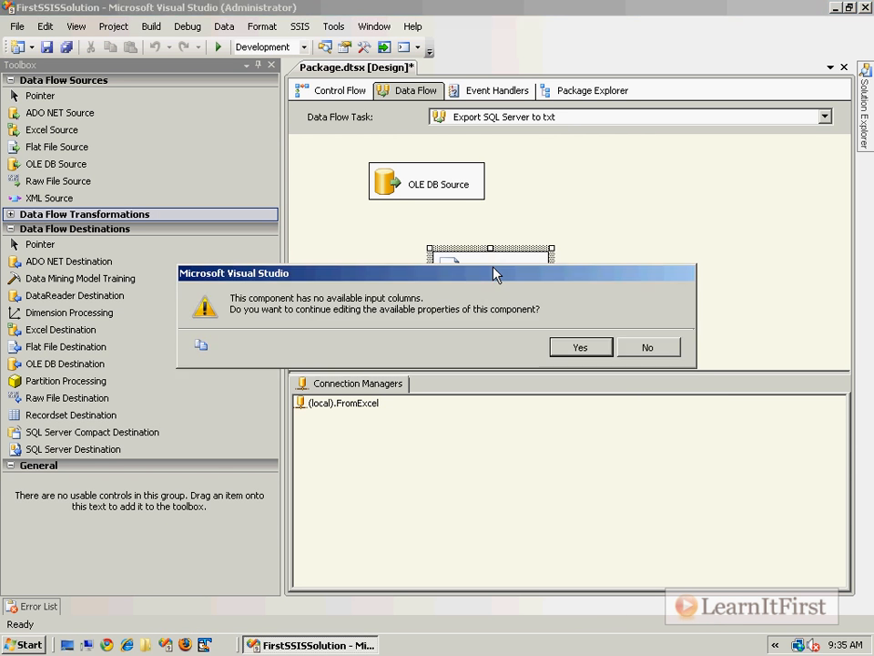
{"action": "left_click", "coordinate": [663, 355]}
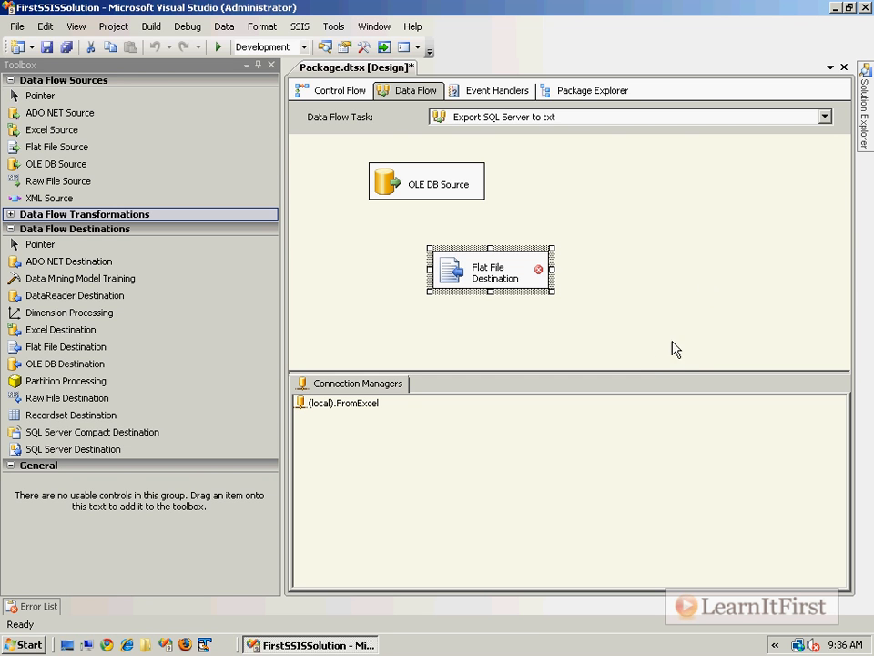
Step: Reconnect the OLE DB Source output to the Flat File Destination and cancel its editor
{"action": "left_click", "coordinate": [382, 182]}
{"action": "left_click_drag", "start_coordinate": [427, 217], "coordinate": [480, 268]}
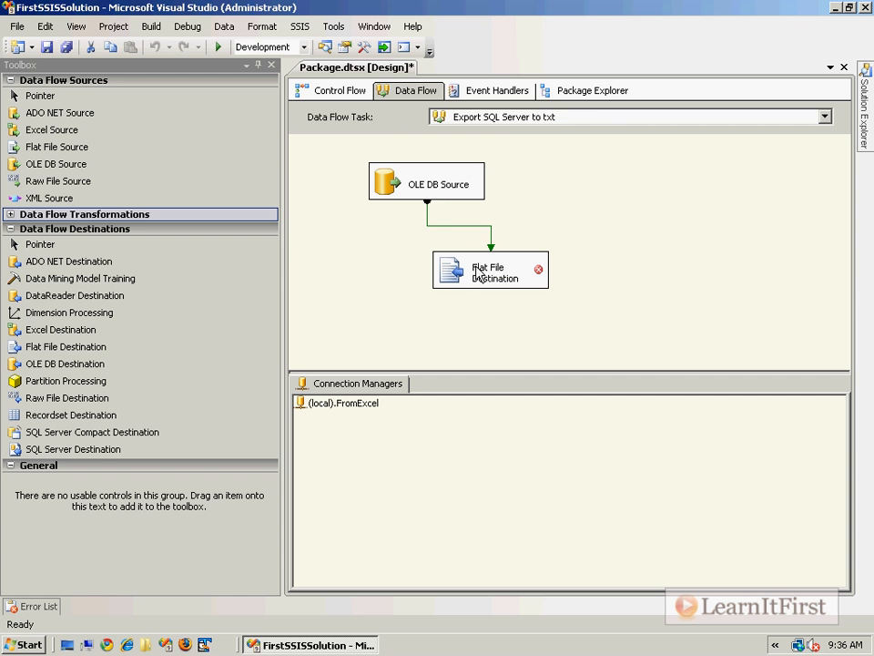
{"action": "mouse_move", "coordinate": [536, 291]}
{"action": "double_click", "coordinate": [458, 289]}
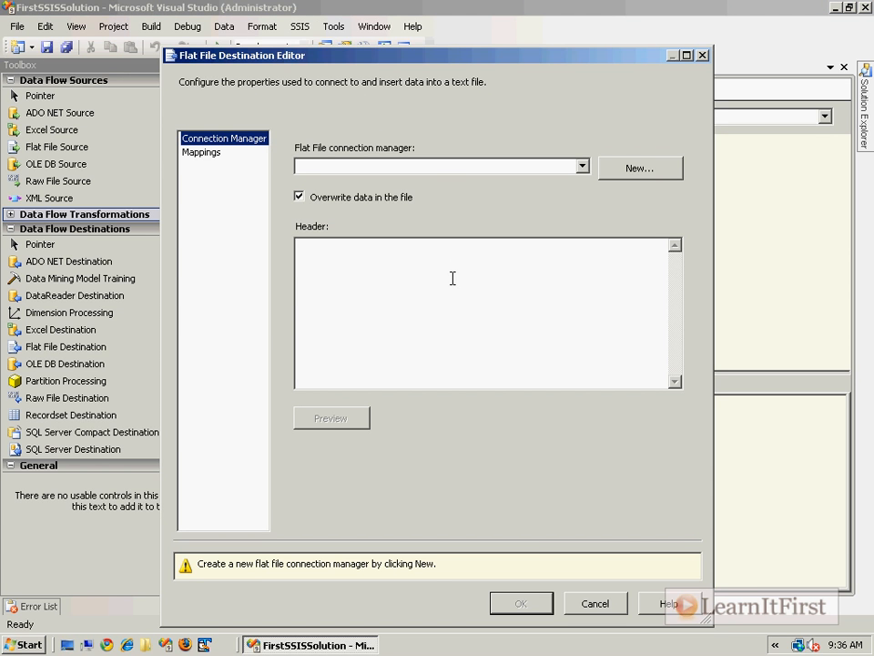
{"action": "left_click", "coordinate": [599, 606]}
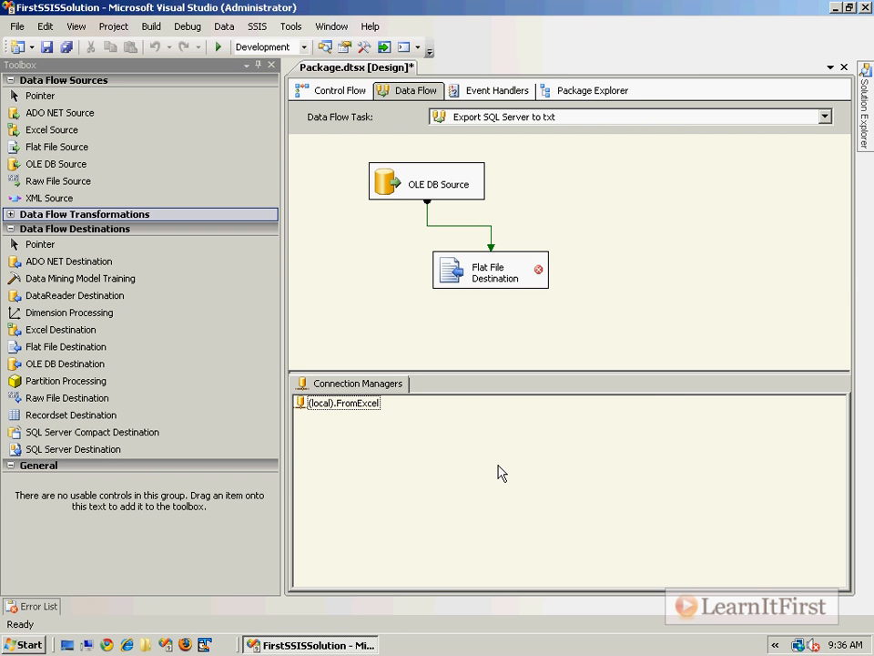
{"action": "right_click", "coordinate": [370, 404]}
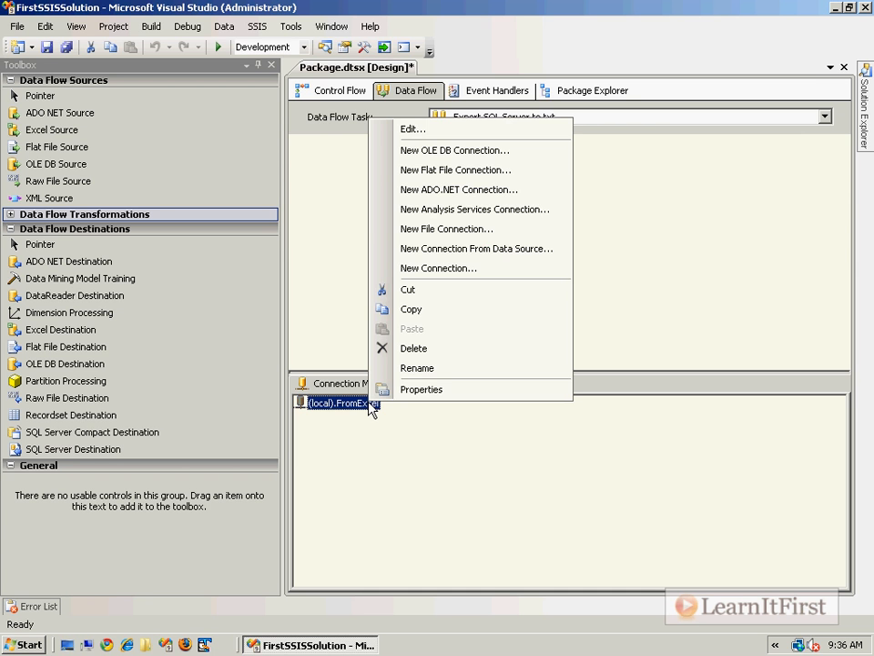
{"action": "left_click", "coordinate": [467, 391]}
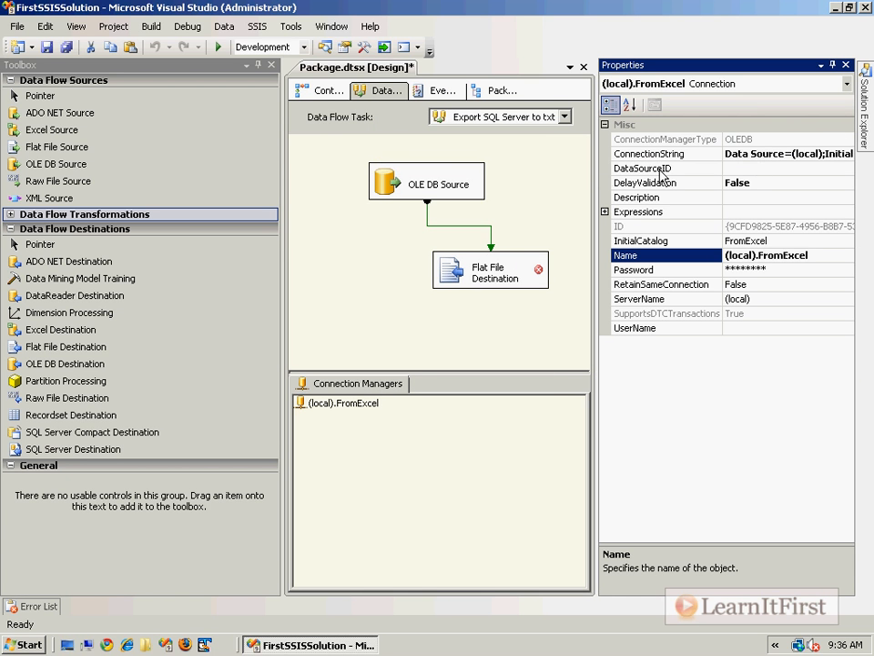
{"action": "left_click_drag", "start_coordinate": [594, 178], "coordinate": [532, 219]}
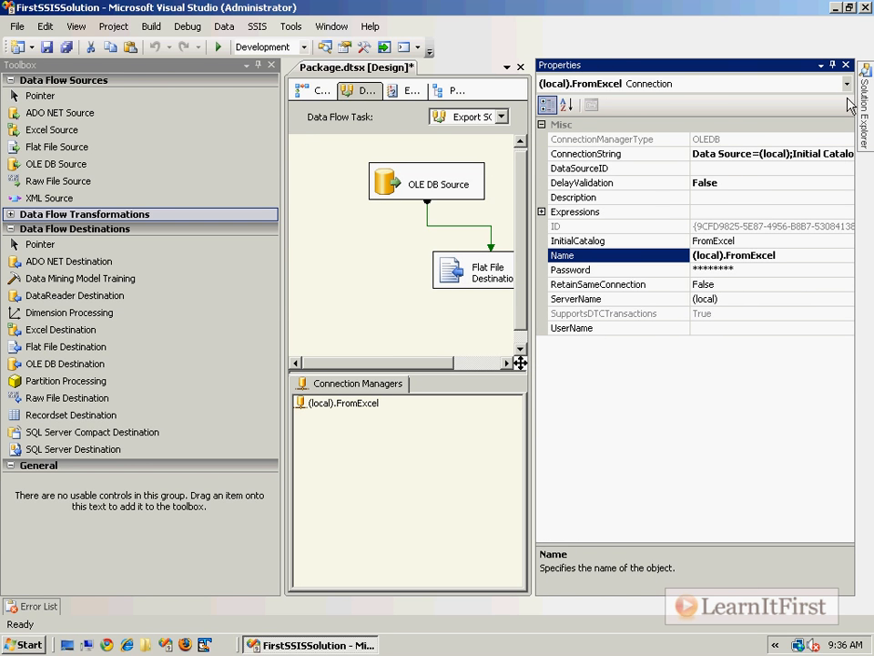
{"action": "left_click", "coordinate": [846, 66]}
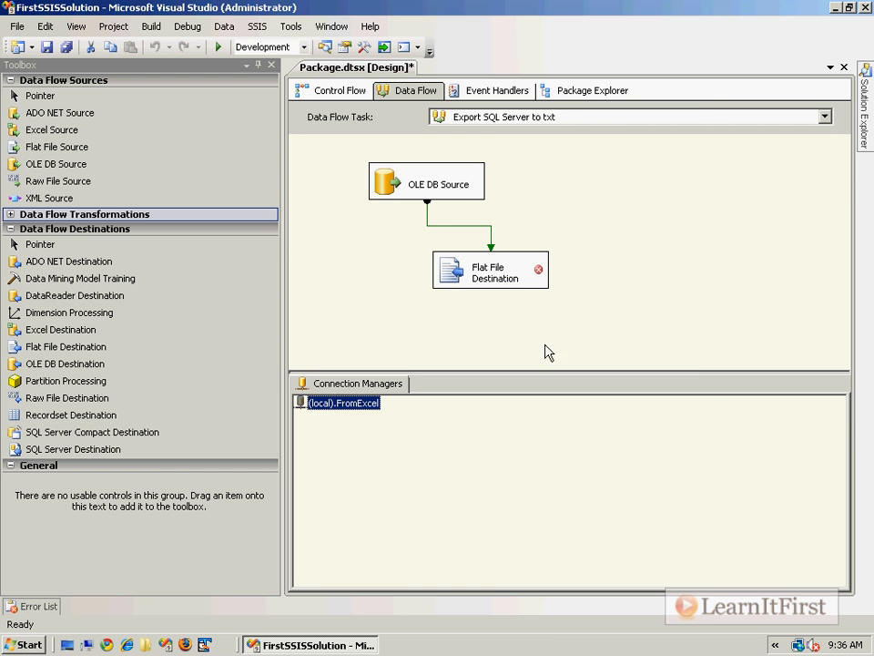
Step: Create a new Delimited flat file connection manager from the Flat File Destination editor
{"action": "left_click", "coordinate": [448, 278]}
{"action": "double_click", "coordinate": [448, 278]}
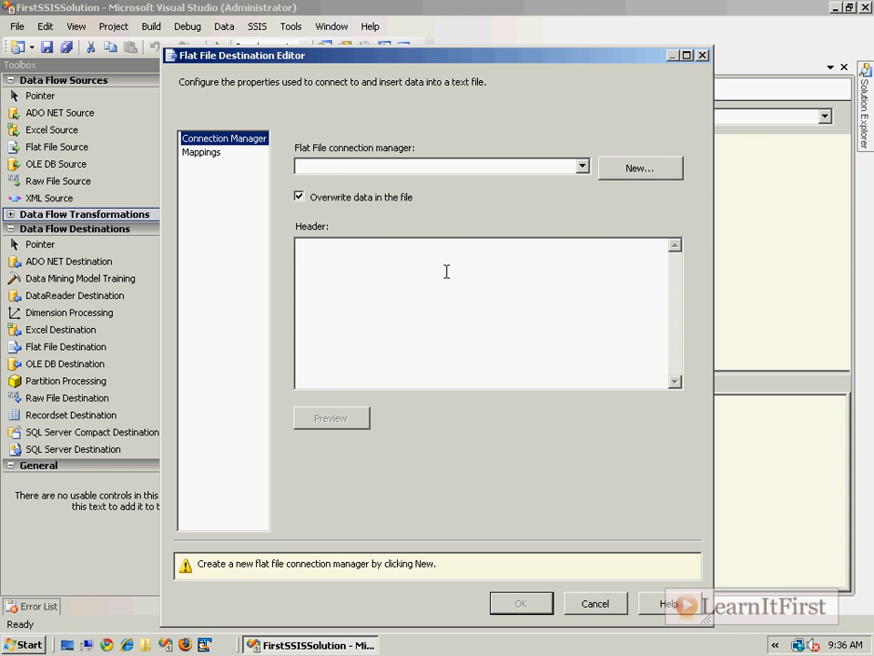
{"action": "left_click", "coordinate": [582, 167]}
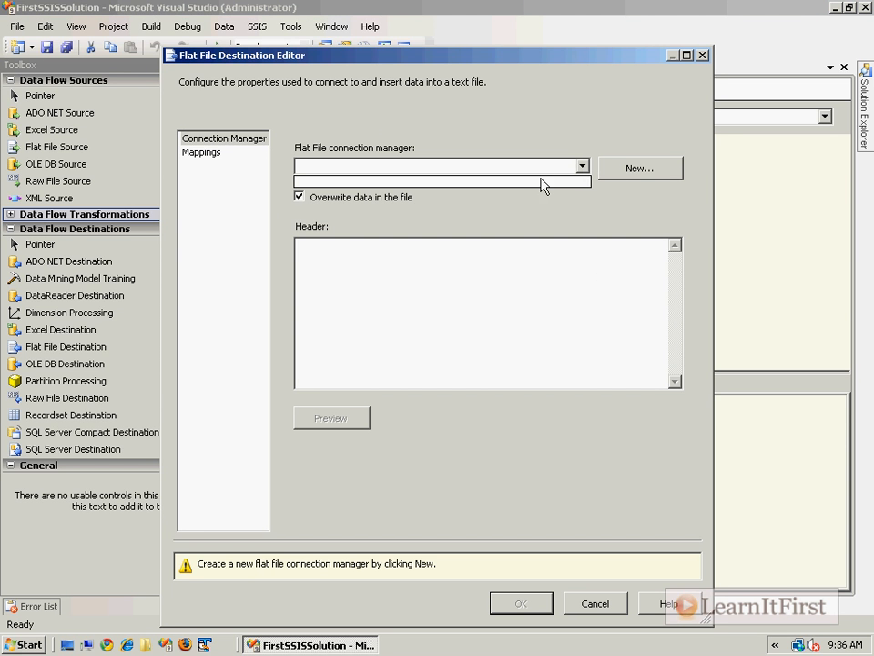
{"action": "left_click", "coordinate": [544, 181]}
{"action": "left_click", "coordinate": [635, 168]}
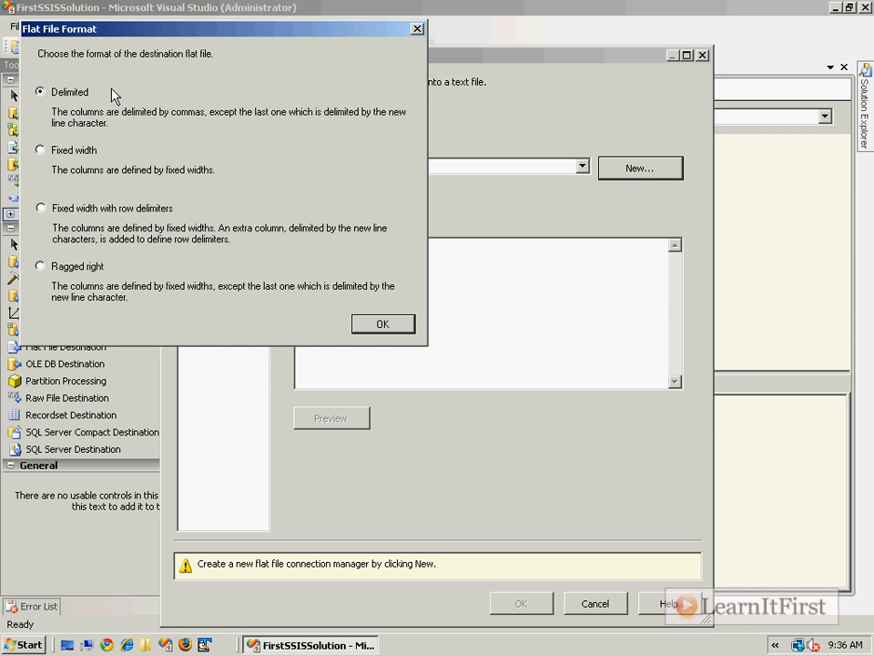
{"action": "left_click", "coordinate": [383, 325]}
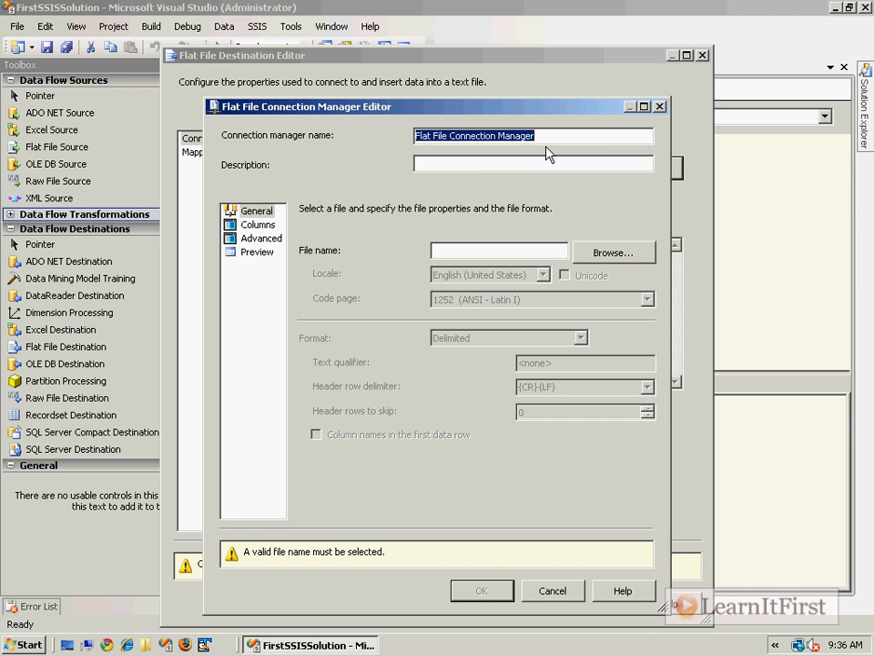
Step: Name the connection c:\Customers_Package.txt and paste the same path into File name
{"action": "type", "text": "c:\\Customers_Package.txt"}
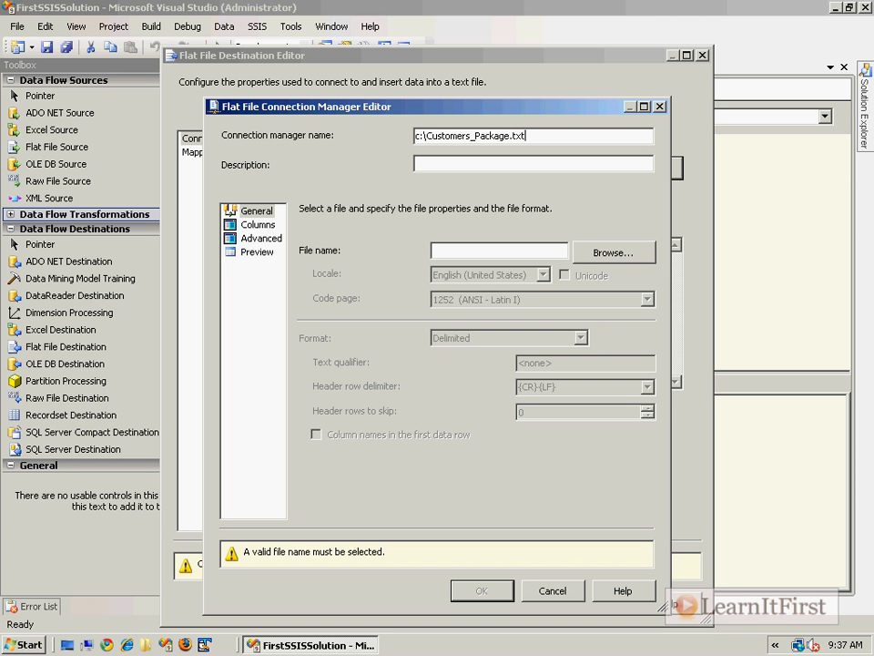
{"action": "left_click", "coordinate": [526, 160]}
{"action": "double_click", "coordinate": [539, 138]}
{"action": "right_click", "coordinate": [512, 137]}
{"action": "left_click", "coordinate": [503, 186]}
{"action": "right_click", "coordinate": [489, 257]}
{"action": "left_click", "coordinate": [511, 306]}
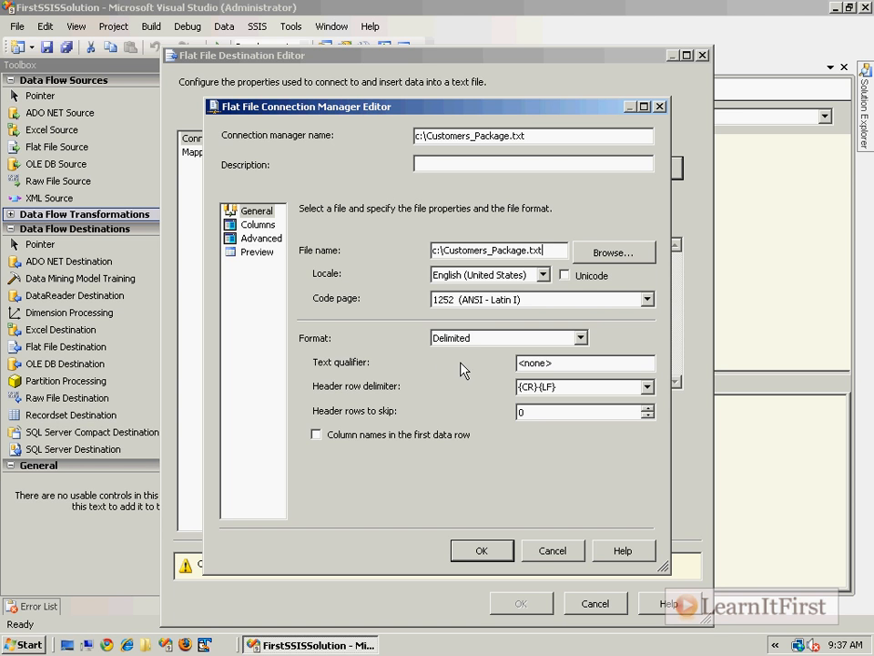
Step: Enable 'Column names in the first data row' and keep the Delimited format
{"action": "left_click", "coordinate": [398, 432]}
{"action": "left_click", "coordinate": [506, 339]}
{"action": "left_click", "coordinate": [565, 356]}
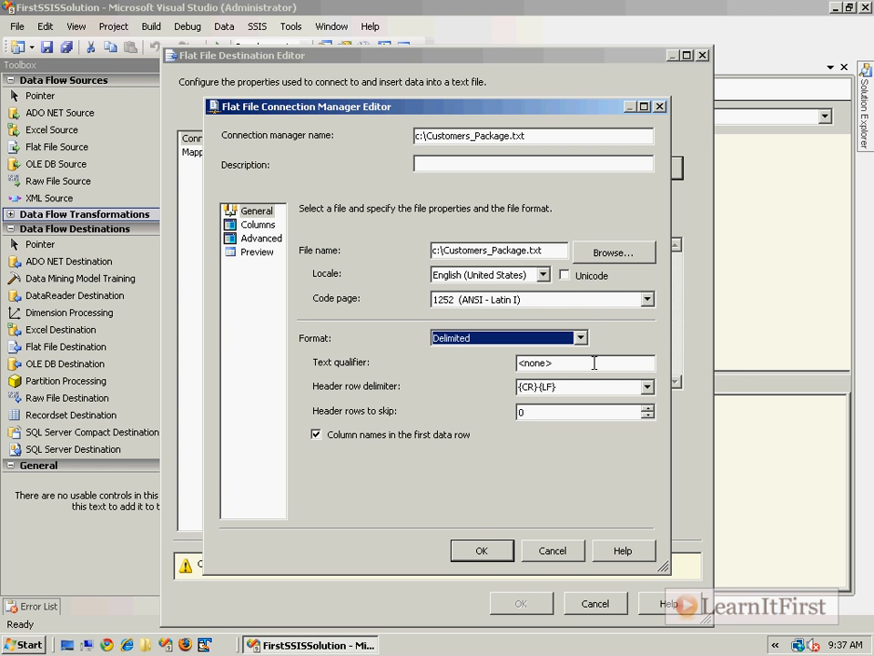
{"action": "left_click", "coordinate": [262, 227]}
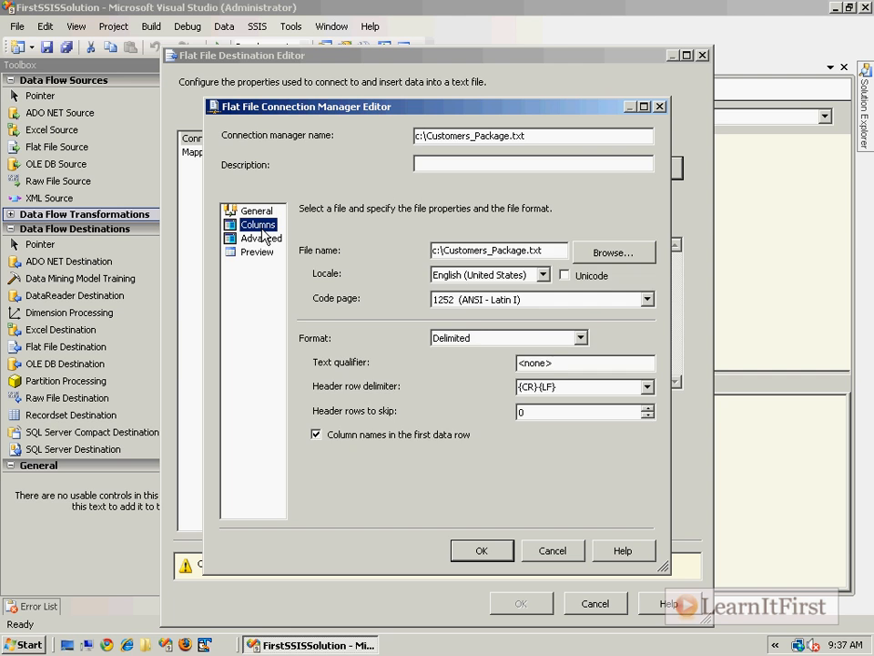
Step: Review the CourseId, Instructor and Title columns, leaving Title as Unicode string, width 255
{"action": "left_click", "coordinate": [579, 260]}
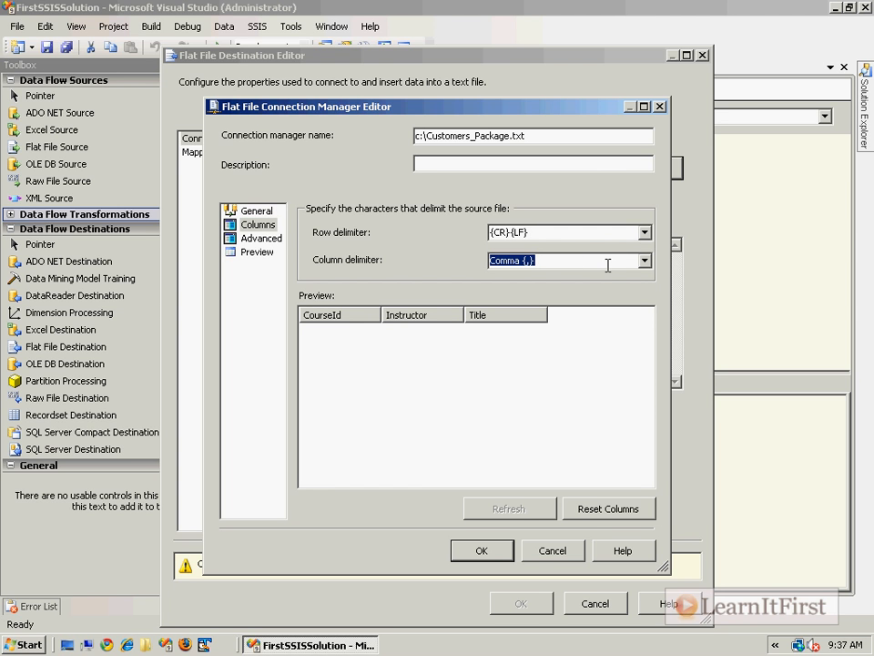
{"action": "left_click", "coordinate": [343, 318]}
{"action": "left_click", "coordinate": [400, 318]}
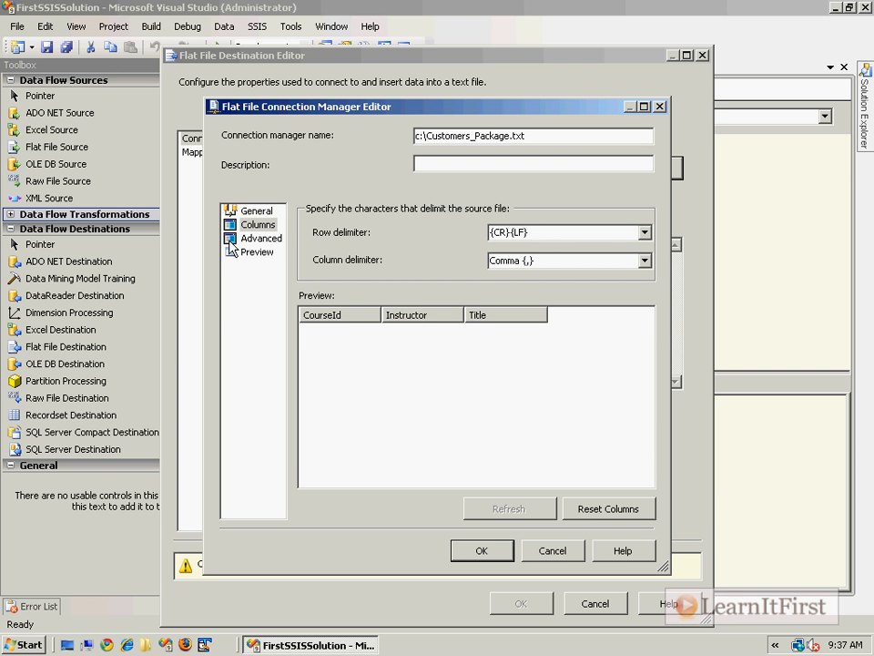
{"action": "left_click", "coordinate": [261, 238]}
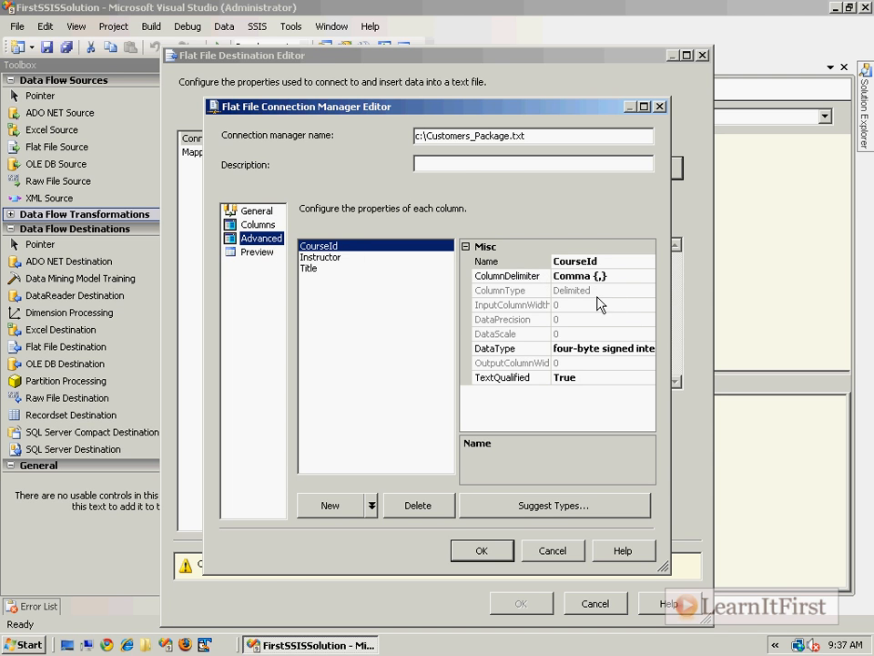
{"action": "left_click", "coordinate": [459, 326]}
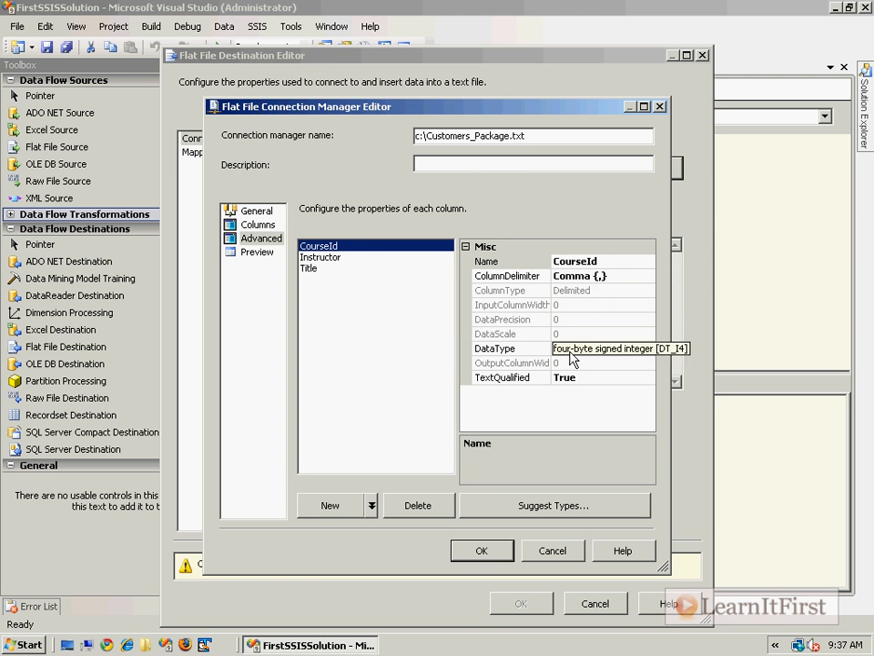
{"action": "left_click", "coordinate": [335, 257]}
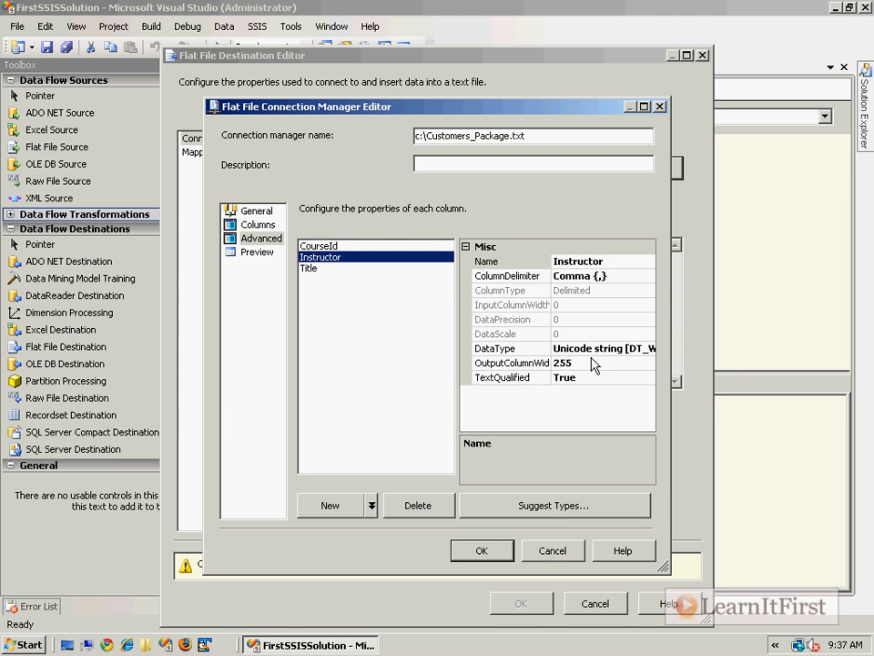
{"action": "left_click", "coordinate": [321, 269]}
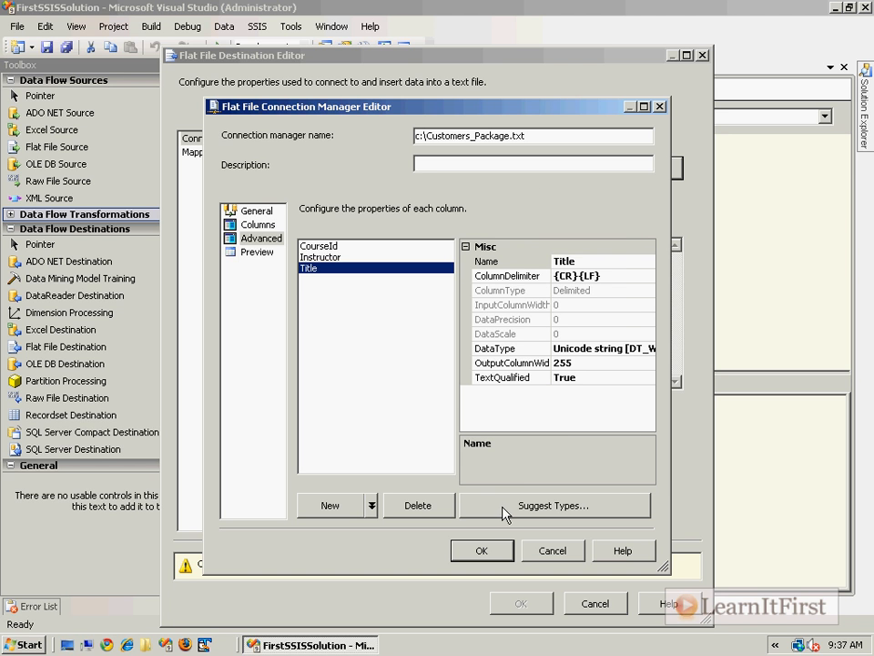
{"action": "left_click", "coordinate": [538, 512]}
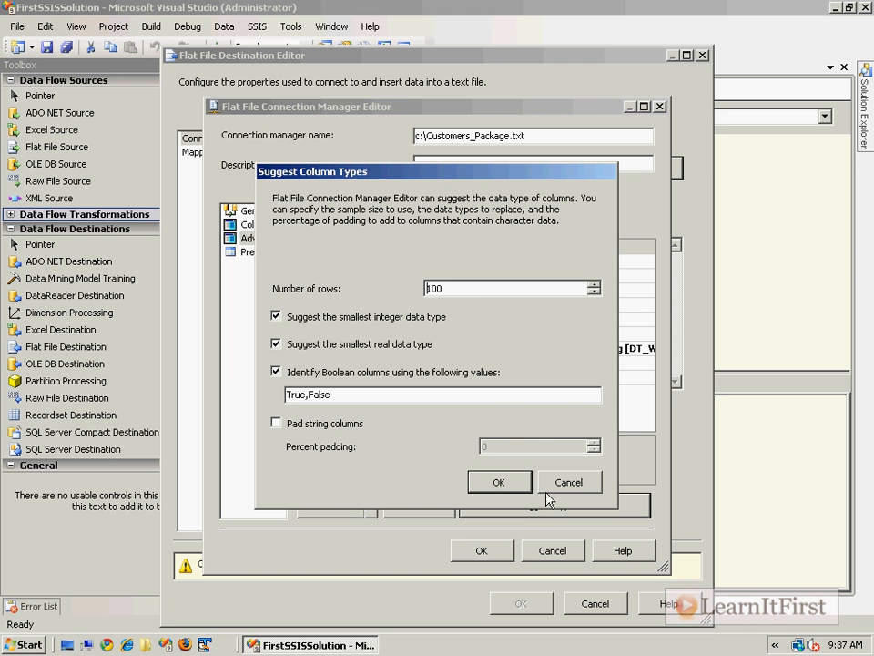
{"action": "left_click", "coordinate": [559, 490]}
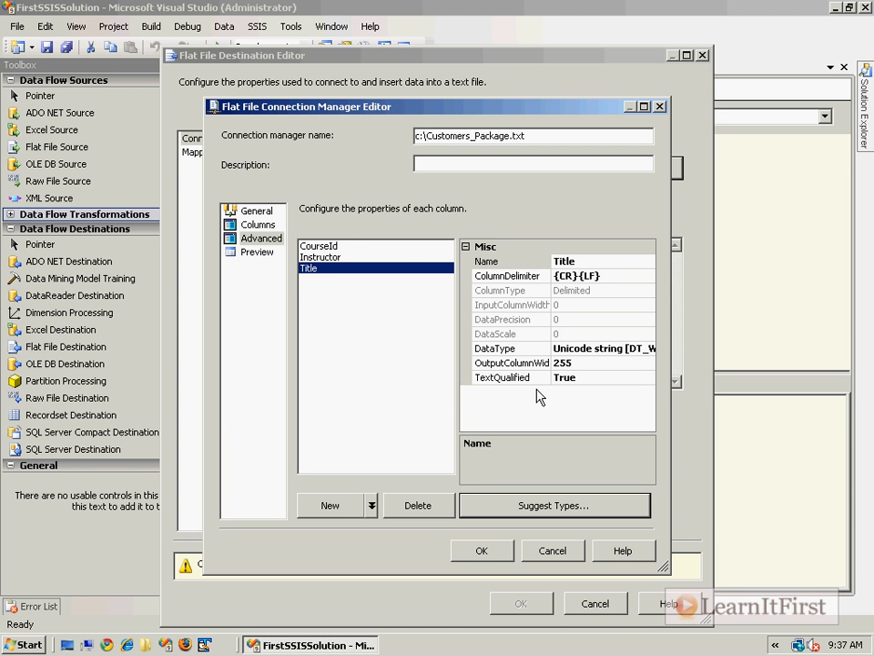
{"action": "left_click", "coordinate": [259, 253]}
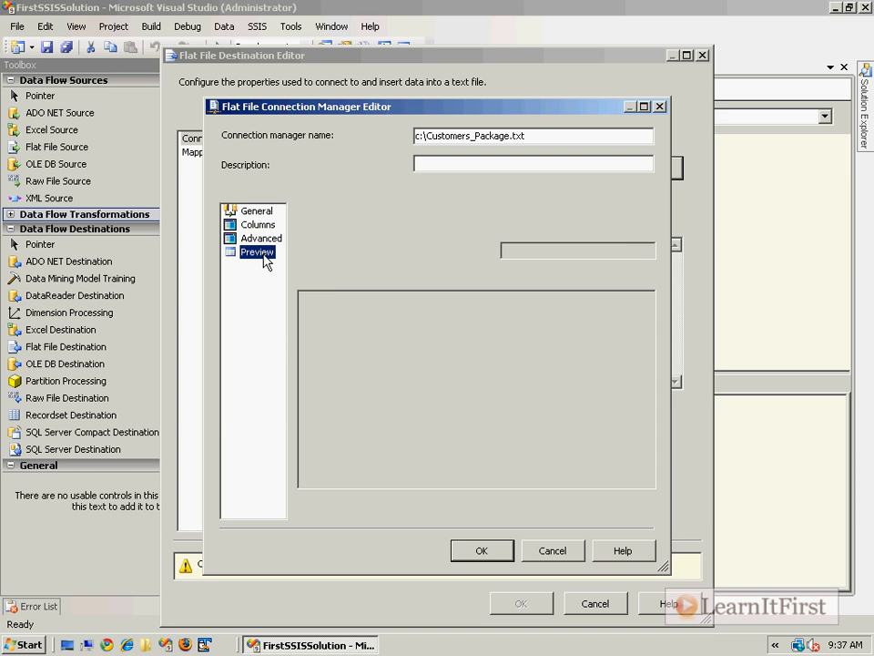
Step: Confirm the flat file connection and preview the still-empty output data
{"action": "left_click", "coordinate": [490, 553]}
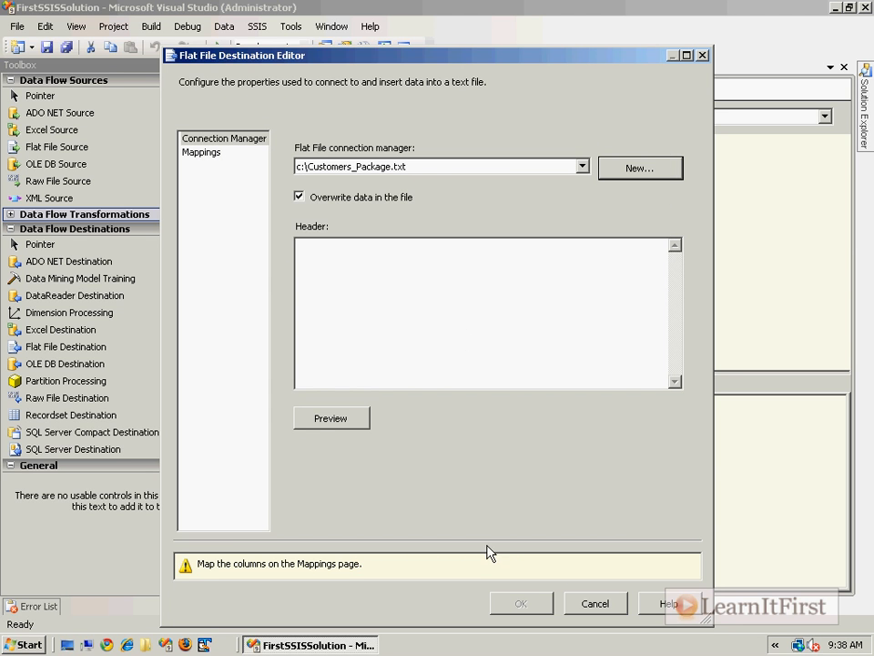
{"action": "left_click", "coordinate": [339, 419]}
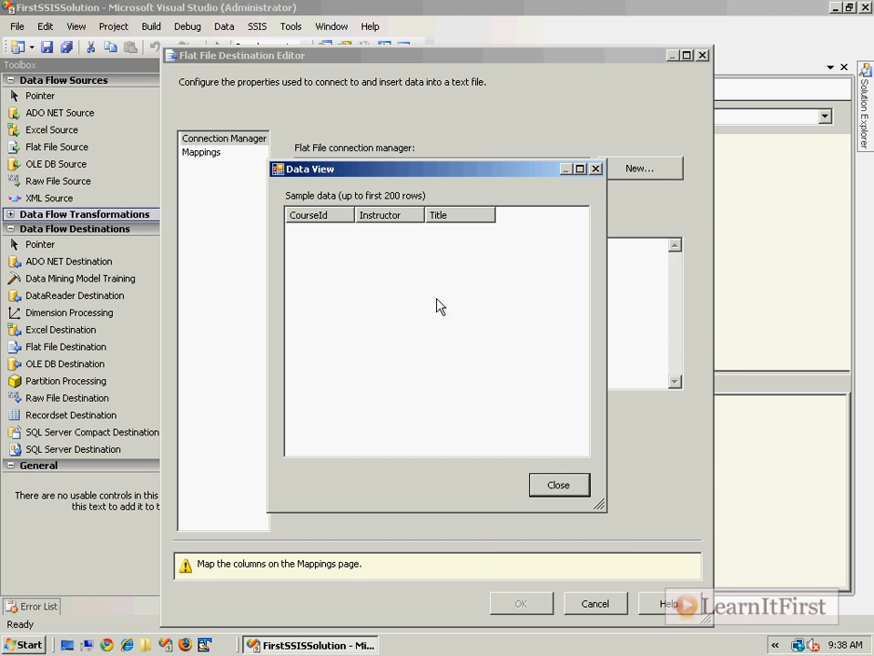
{"action": "left_click", "coordinate": [561, 483]}
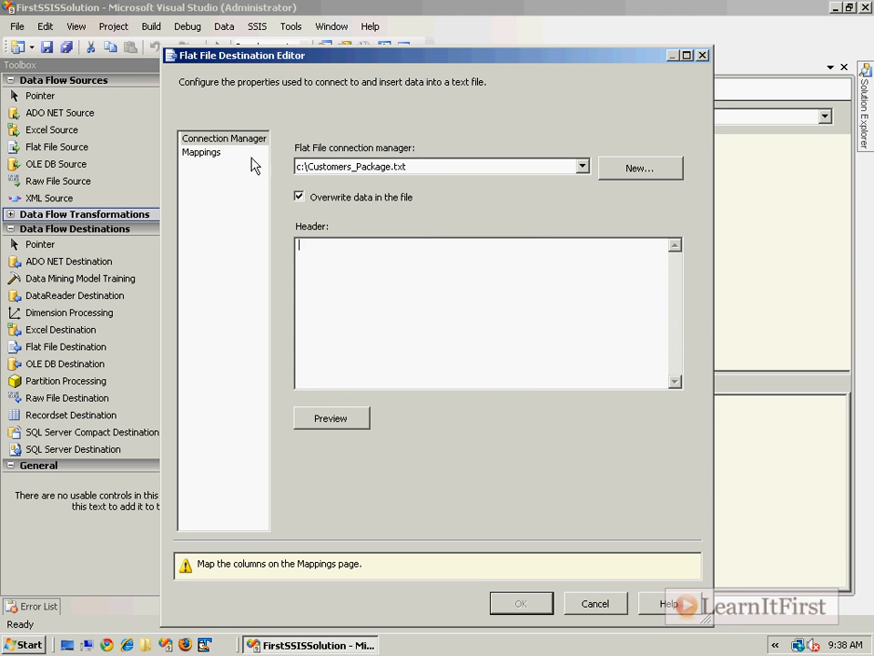
Step: Remove the existing CourseId, Instructor and Title mapping lines
{"action": "left_click", "coordinate": [211, 156]}
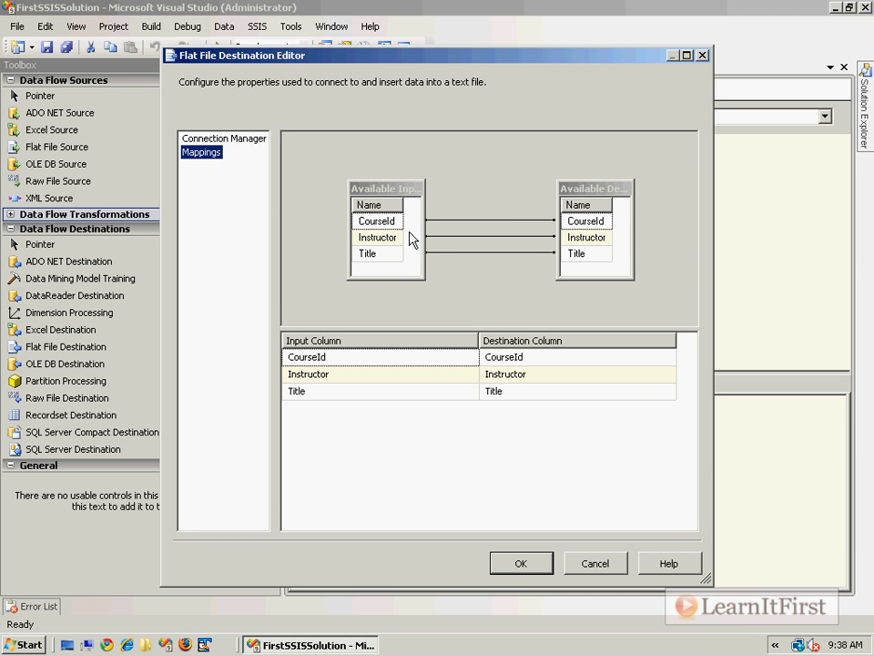
{"action": "left_click", "coordinate": [476, 220]}
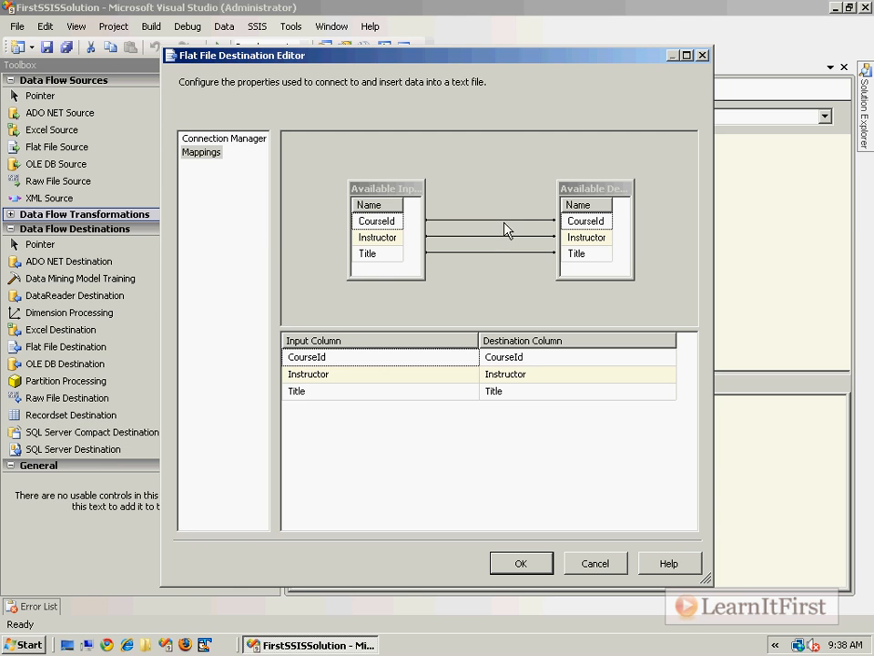
{"action": "key", "text": "Delete"}
{"action": "left_click", "coordinate": [500, 237]}
{"action": "key", "text": "Delete"}
{"action": "left_click", "coordinate": [496, 252]}
{"action": "key", "text": "Delete"}
Step: Map CourseId, Instructor and Title to their matching destination columns and accept the mappings
{"action": "left_click_drag", "start_coordinate": [374, 221], "coordinate": [568, 223]}
{"action": "left_click_drag", "start_coordinate": [396, 238], "coordinate": [584, 237]}
{"action": "left_click_drag", "start_coordinate": [371, 255], "coordinate": [585, 258]}
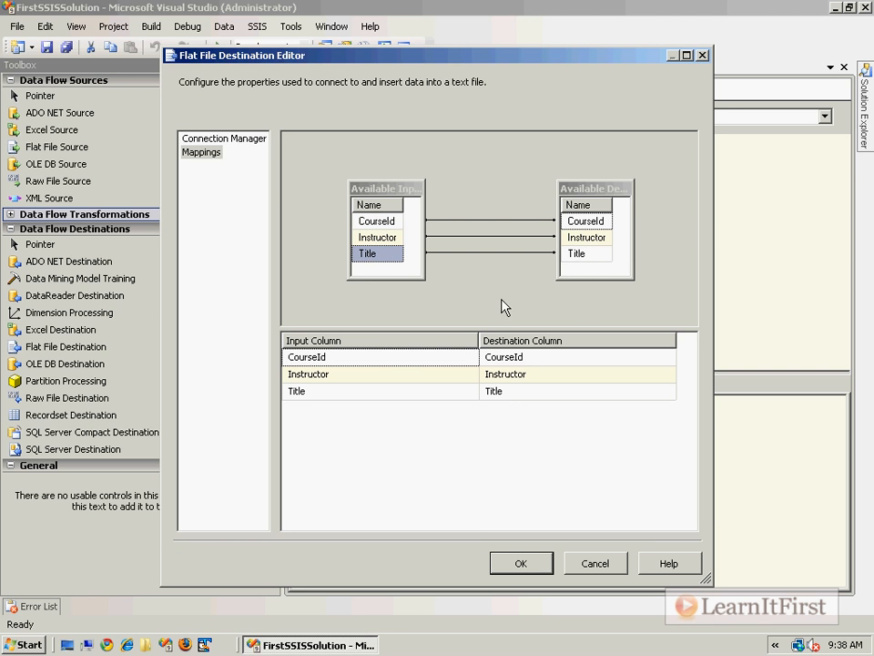
{"action": "left_click", "coordinate": [425, 393]}
{"action": "left_click", "coordinate": [443, 394]}
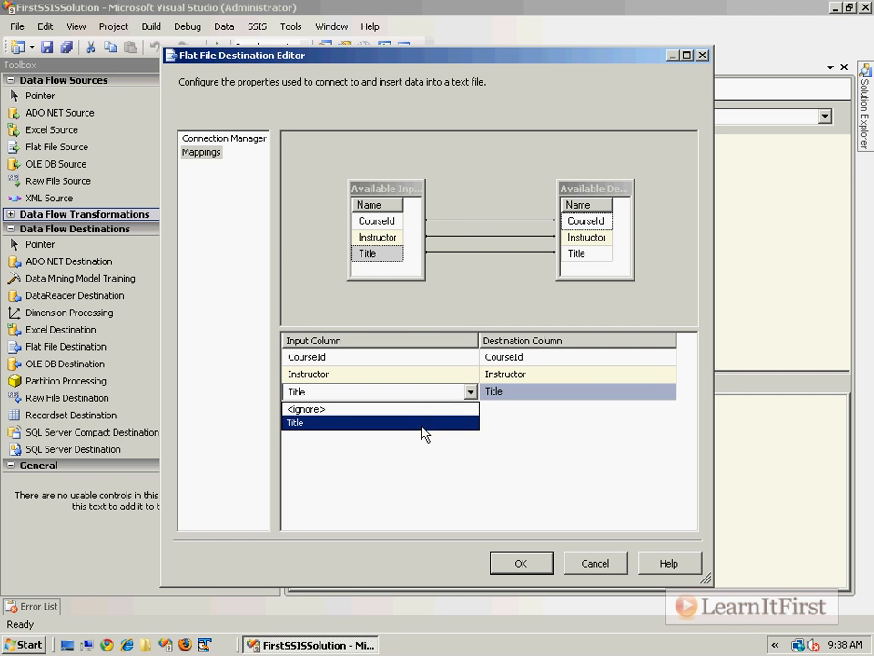
{"action": "left_click", "coordinate": [425, 421]}
{"action": "left_click", "coordinate": [581, 393]}
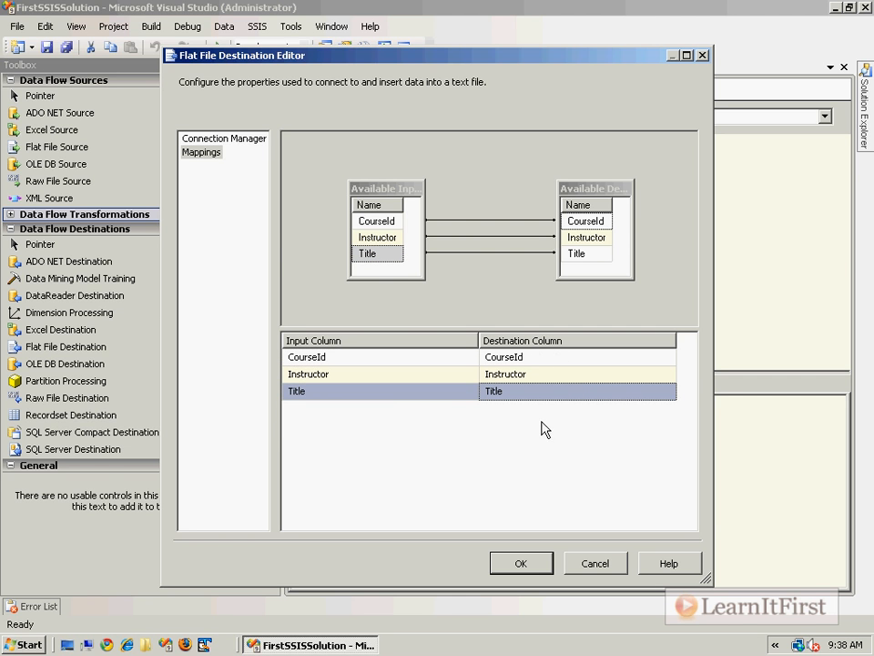
{"action": "left_click", "coordinate": [518, 567]}
Step: Switch to Control Flow and execute Package.dtsx from Solution Explorer
{"action": "left_click", "coordinate": [627, 335]}
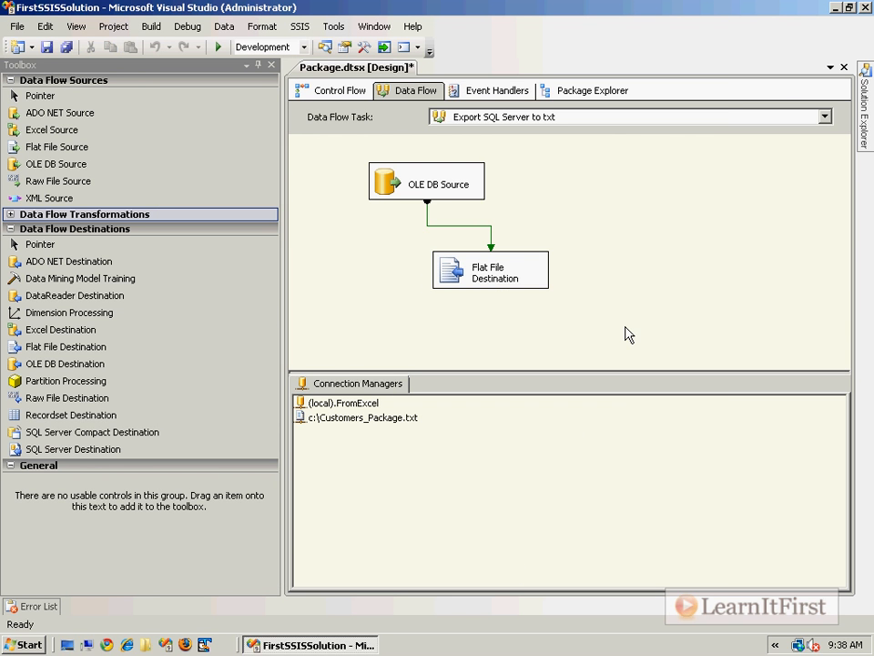
{"action": "left_click", "coordinate": [340, 93]}
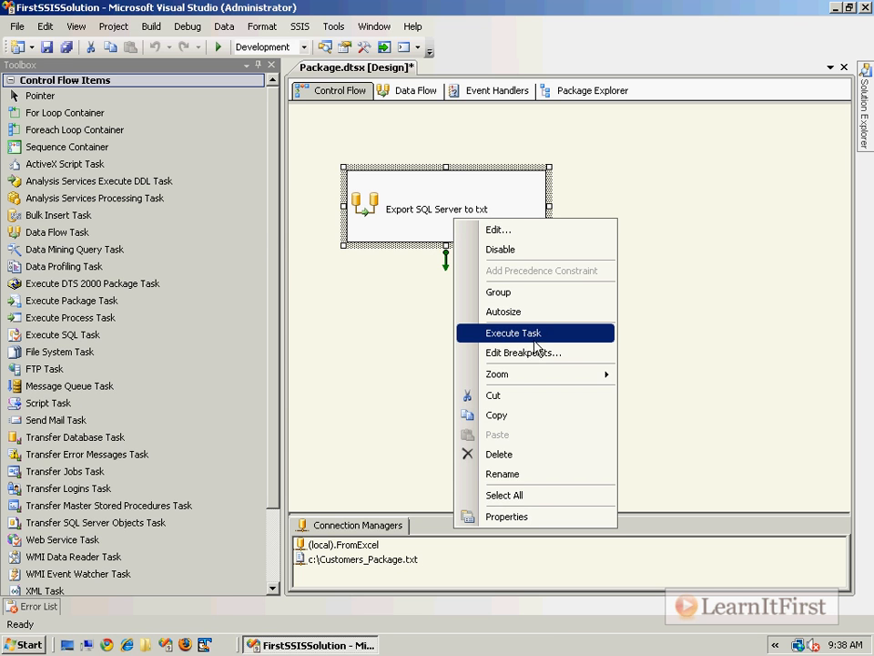
{"action": "left_click", "coordinate": [731, 234]}
{"action": "left_click", "coordinate": [868, 103]}
{"action": "right_click", "coordinate": [709, 158]}
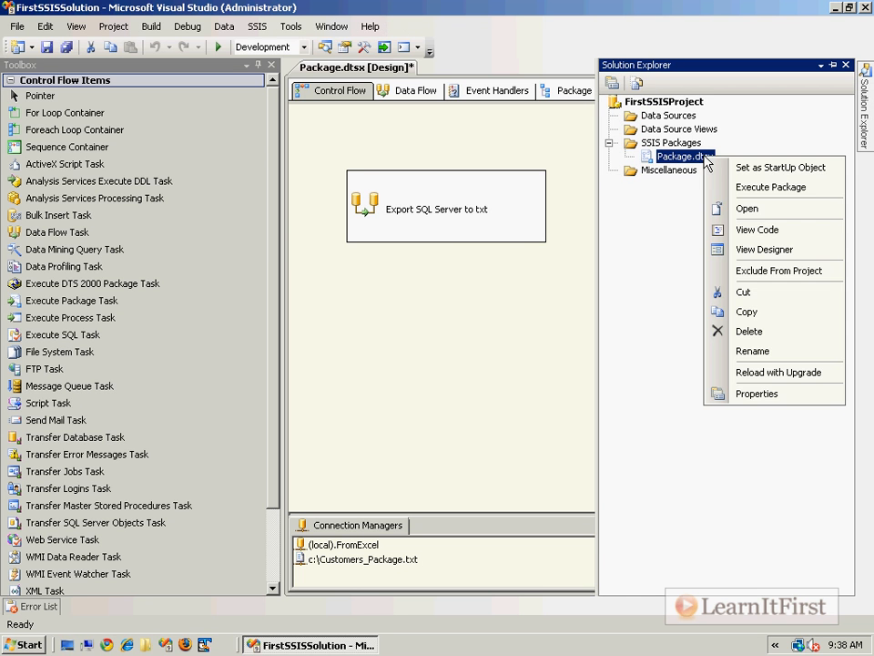
{"action": "left_click", "coordinate": [773, 191]}
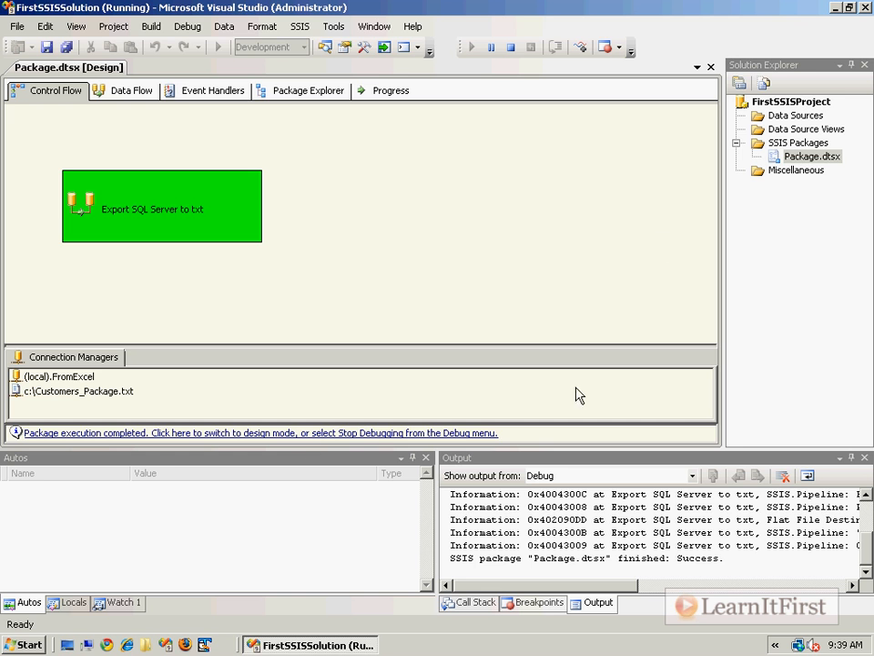
Step: Stop debugging to return Visual Studio to design mode
{"action": "left_click", "coordinate": [186, 28]}
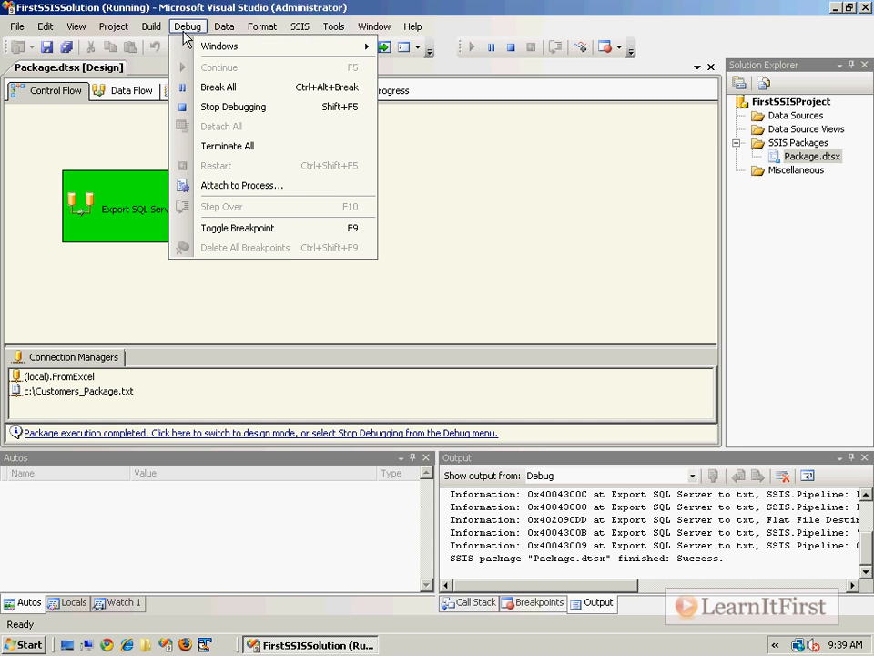
{"action": "left_click", "coordinate": [228, 110]}
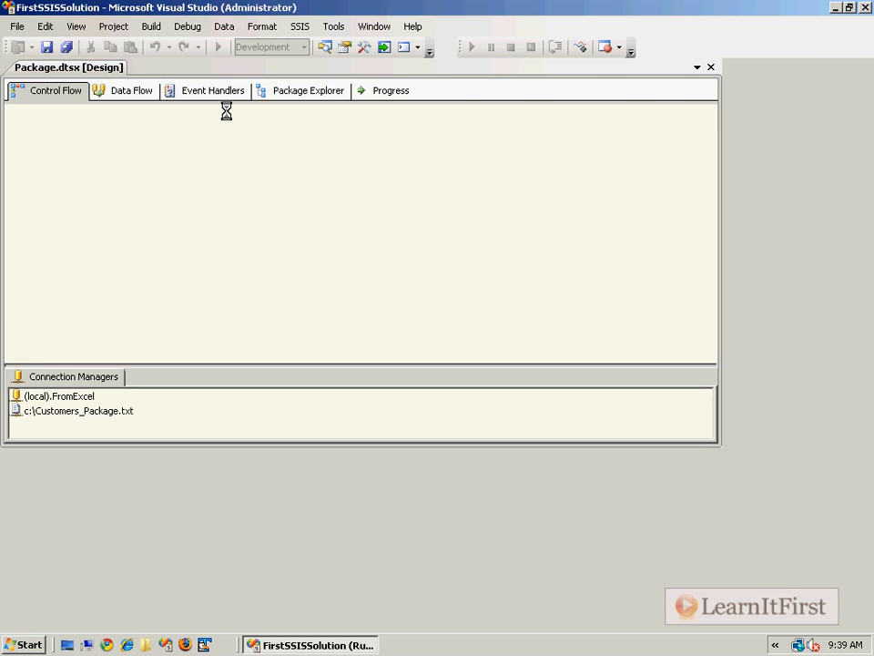
{"action": "left_click", "coordinate": [187, 26]}
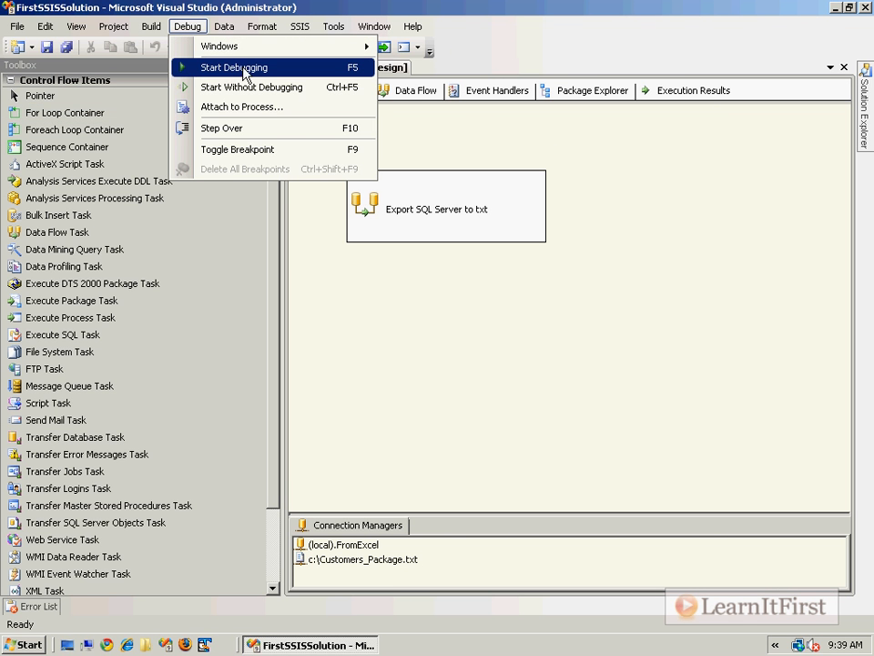
{"action": "left_click", "coordinate": [393, 100]}
{"action": "left_click", "coordinate": [865, 105]}
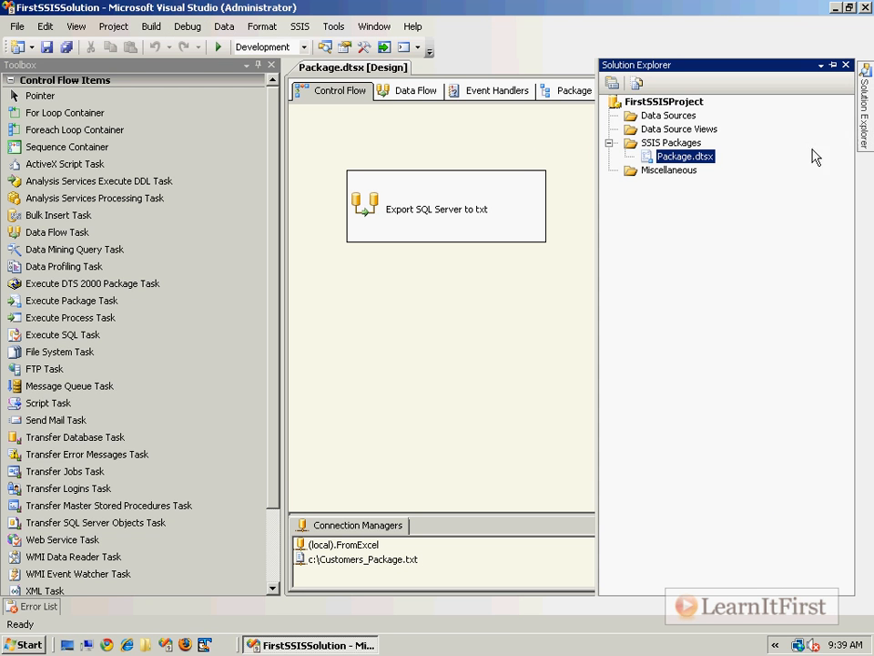
{"action": "right_click", "coordinate": [699, 156]}
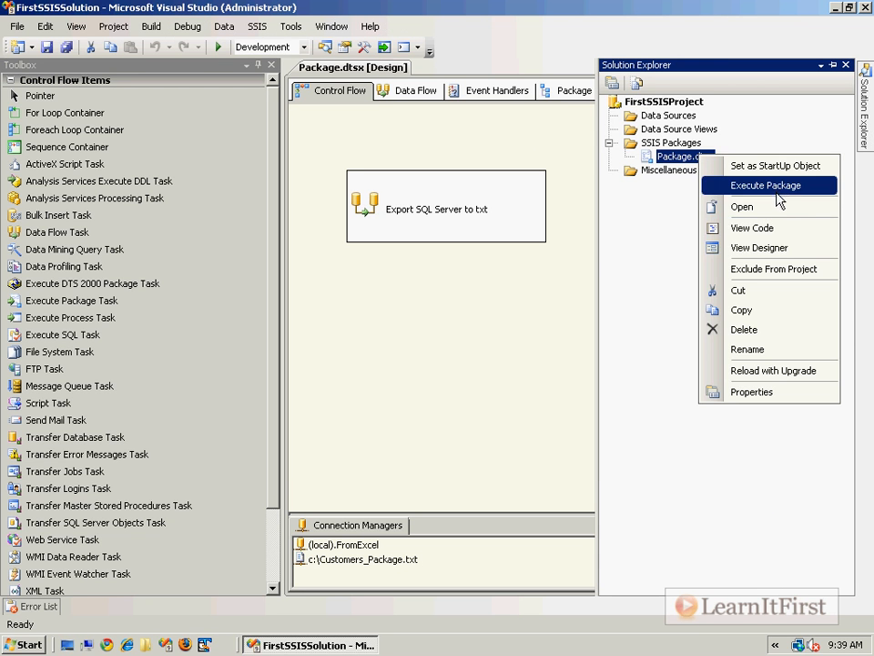
{"action": "left_click", "coordinate": [372, 361]}
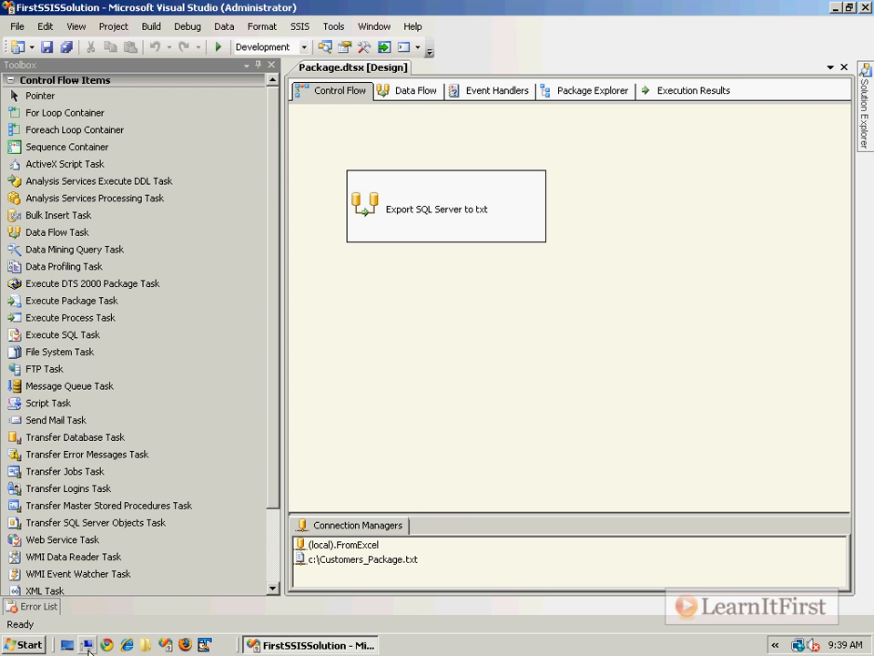
{"action": "key", "text": "super+e"}
Step: Open C:\Customers_Package.txt in Notepad, check its header and three rows, then close both windows
{"action": "left_click", "coordinate": [267, 140]}
{"action": "double_click", "coordinate": [267, 140]}
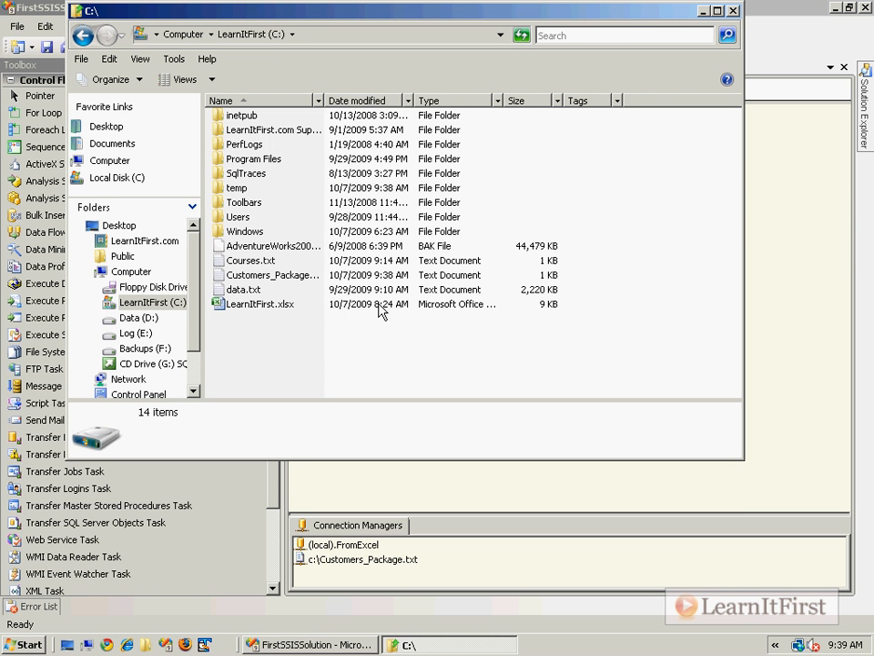
{"action": "double_click", "coordinate": [326, 99]}
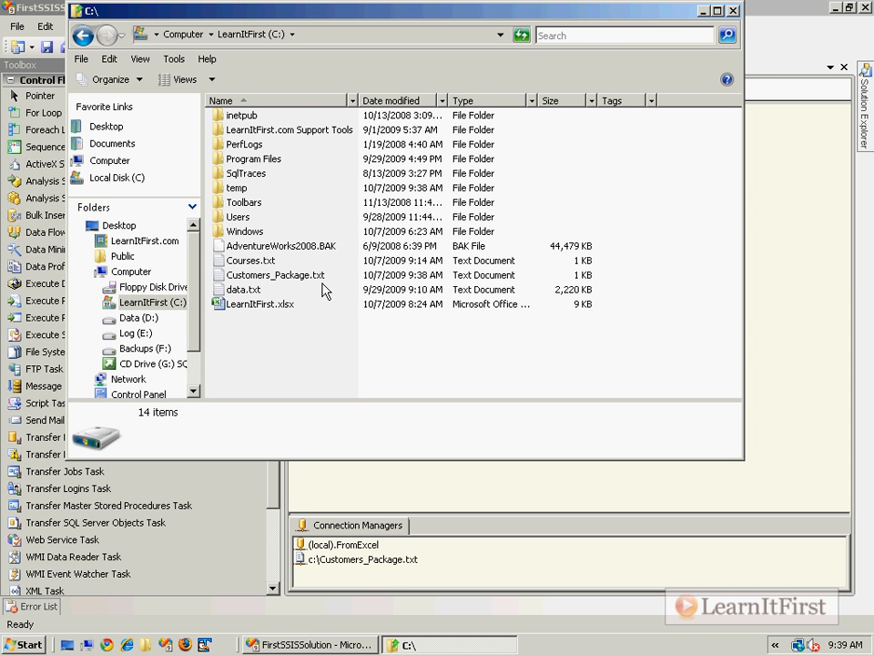
{"action": "double_click", "coordinate": [312, 276]}
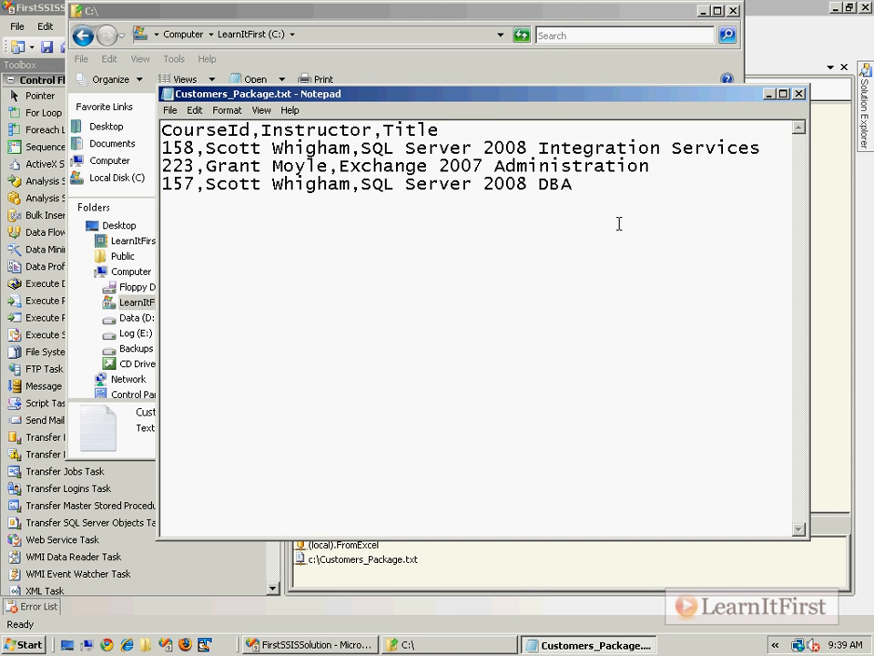
{"action": "left_click_drag", "start_coordinate": [646, 208], "coordinate": [162, 131]}
{"action": "left_click", "coordinate": [255, 130]}
{"action": "left_click", "coordinate": [799, 94]}
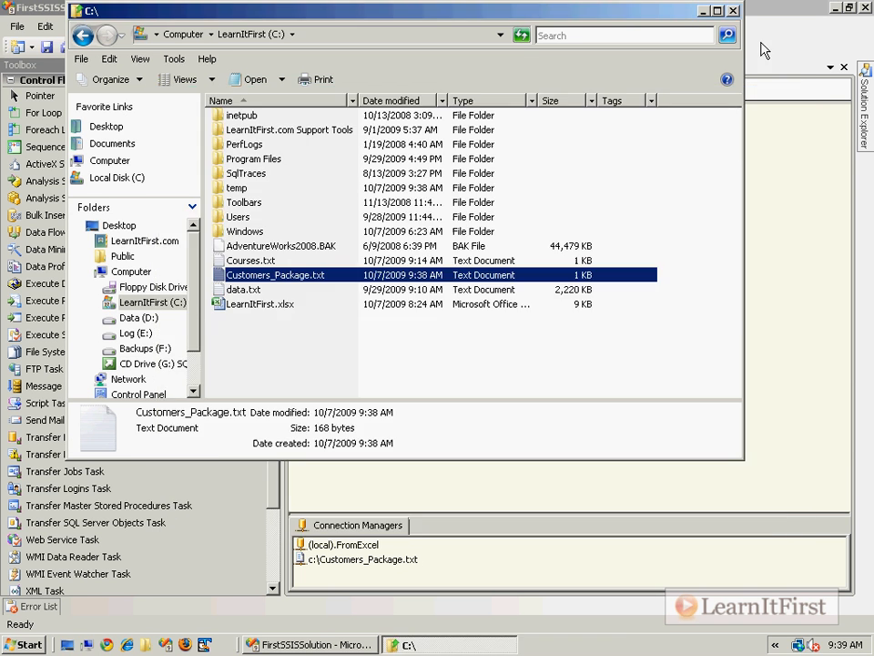
{"action": "key", "text": "alt+F4"}
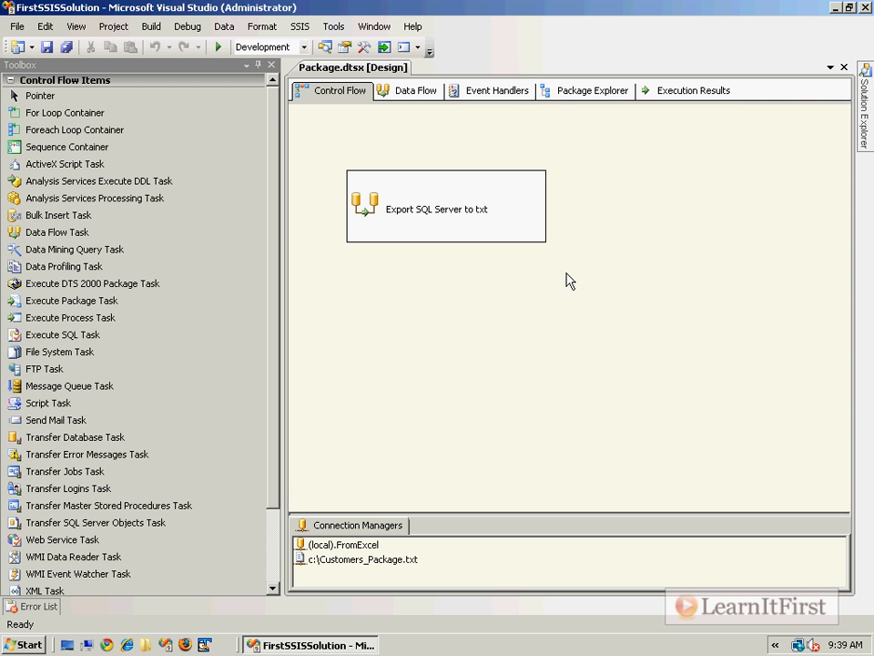